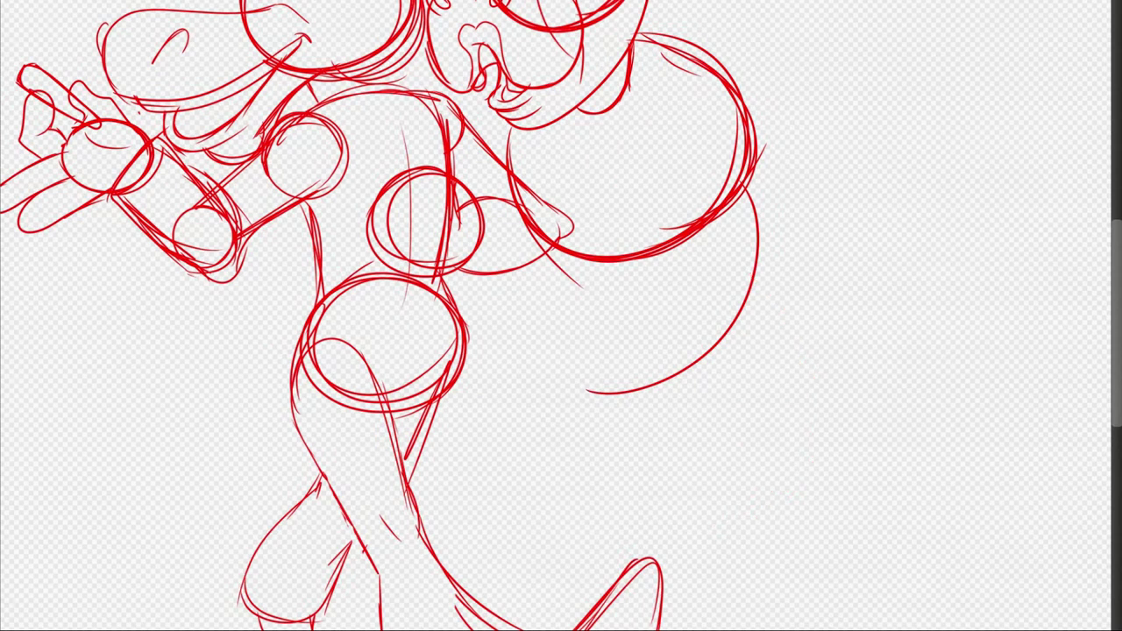
Step: Sketch the stout character's bent near leg, outlining the thigh, knee and calf below the belly
left_click_drag(514, 311, 623, 480)
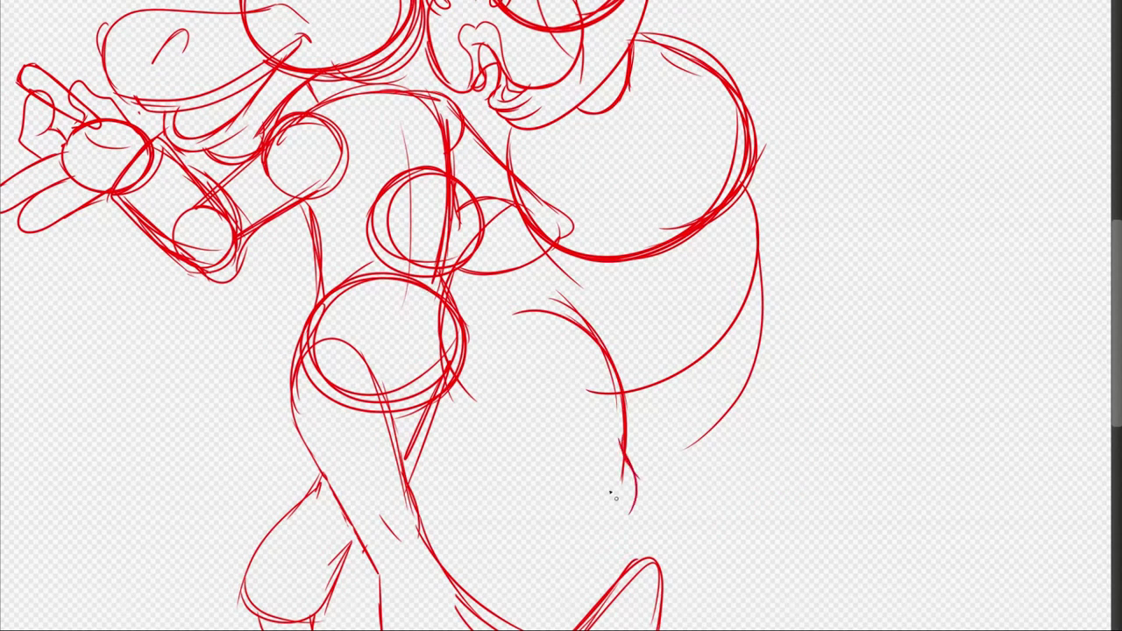
left_click_drag(464, 386, 552, 561)
left_click_drag(636, 495, 674, 578)
left_click_drag(545, 535, 601, 592)
Step: Move the stout character's rough sketch slightly down and away from the moose using Free Transform
key("ctrl+t")
left_click_drag(614, 263, 635, 289)
key("Return")
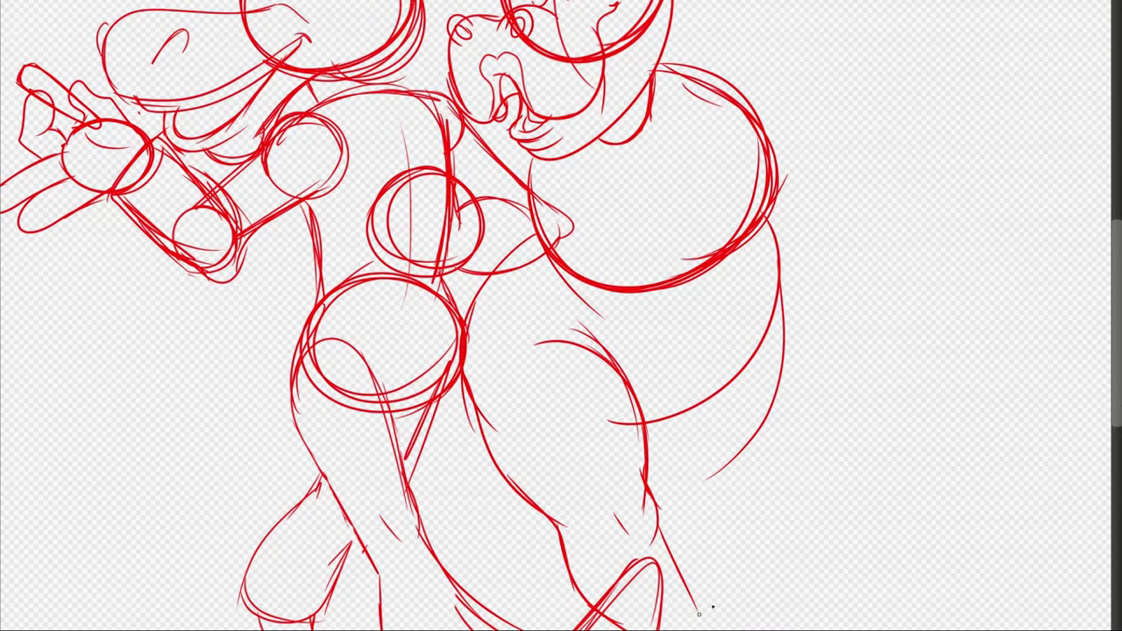
Step: Sketch the stout character's raised foot and rear contour with the moose sketch hidden
left_click_drag(692, 613, 779, 549)
key("ctrl+comma")
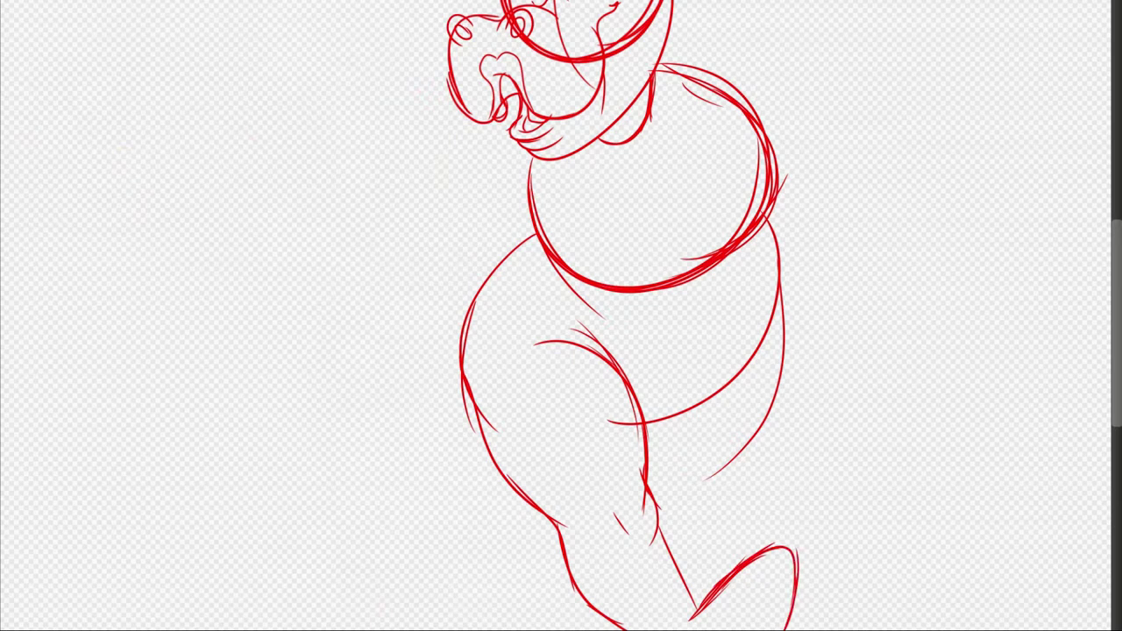
left_click_drag(659, 525, 780, 293)
Step: Select the stout character's raised foot, rotate and shift it slightly upward, and clear the selection
mouse_move(801, 561)
left_mouse_down()
mouse_move(753, 517)
mouse_move(614, 626)
left_mouse_up()
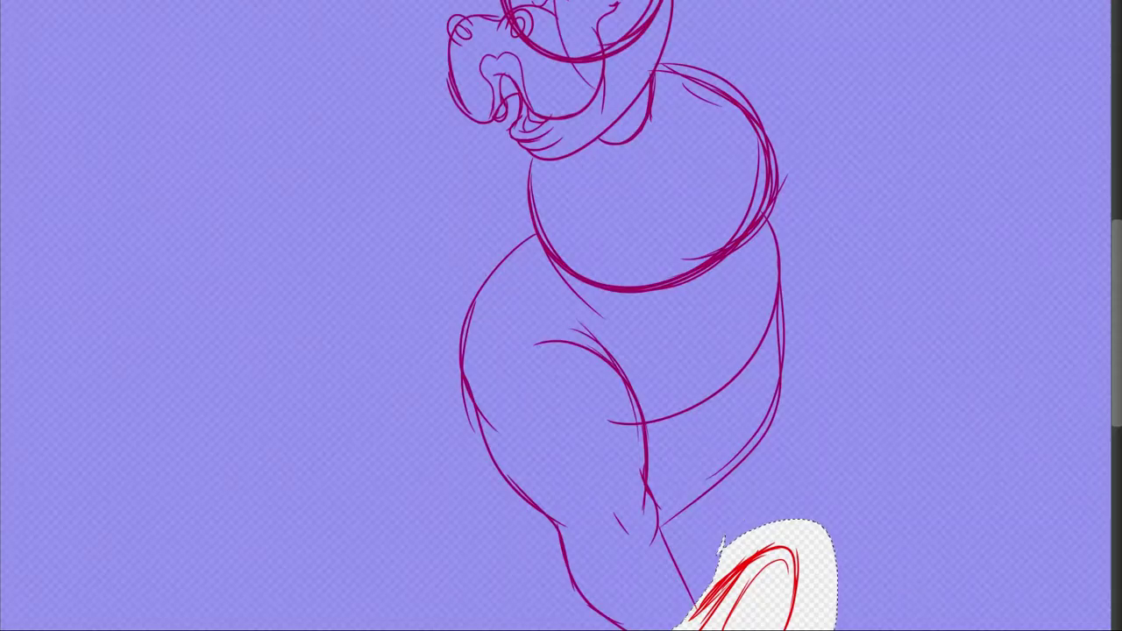
key("ctrl+t")
left_click_drag(589, 482, 566, 450)
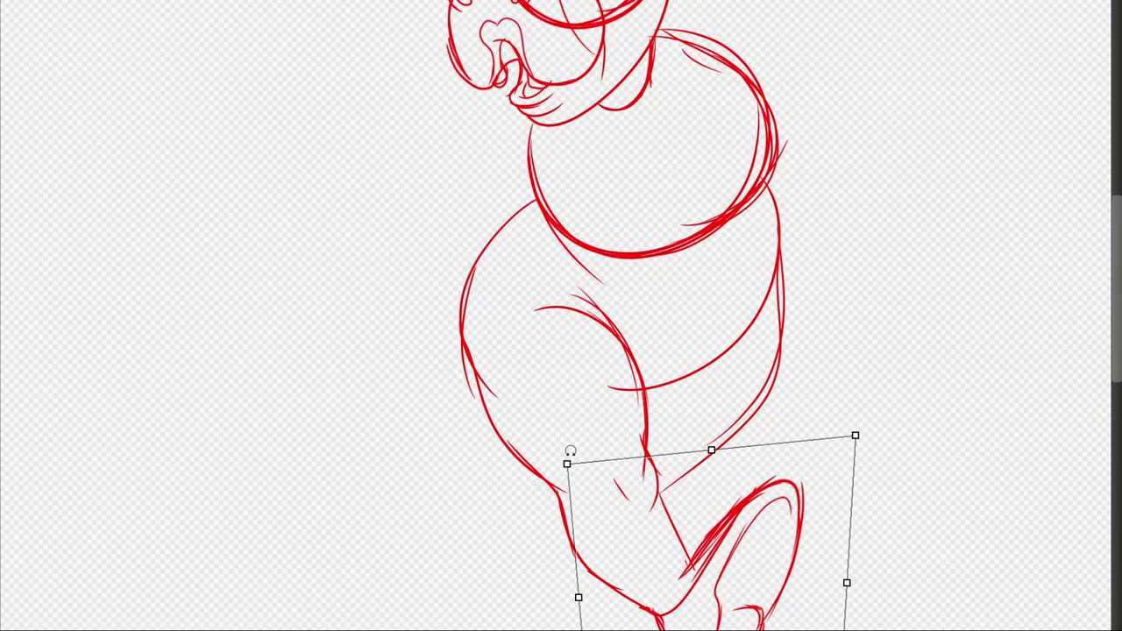
key("Escape")
key("ctrl+shift+a")
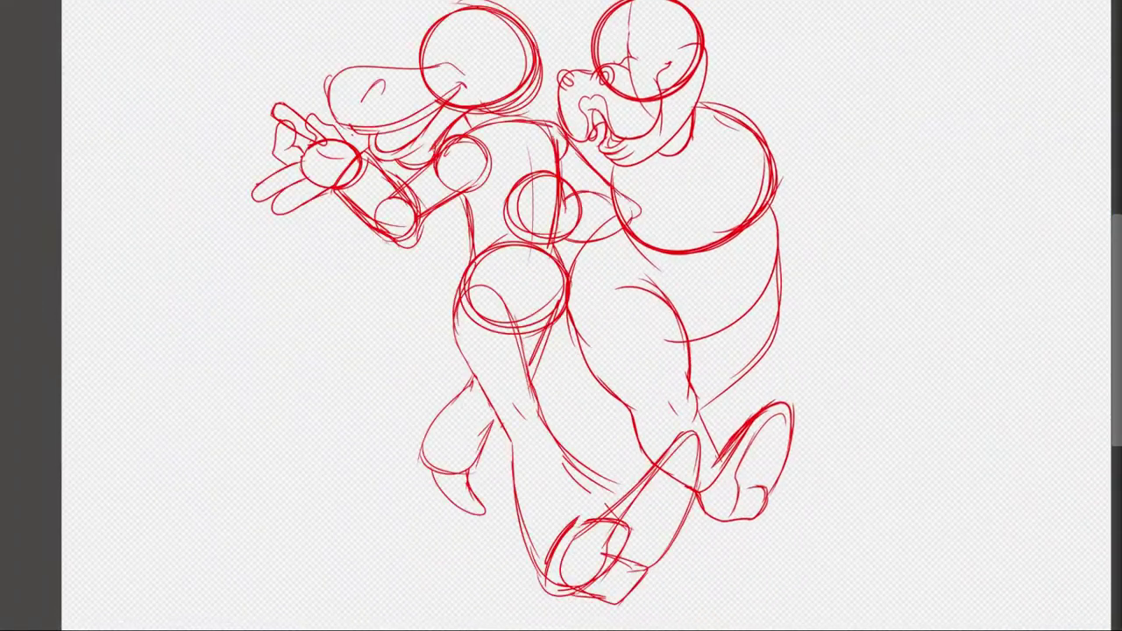
scroll(561, 315, "up", 5)
scroll(561, 316, "right", 2)
mouse_move(397, 447)
left_mouse_down()
mouse_move(529, 424)
mouse_move(628, 459)
left_mouse_up()
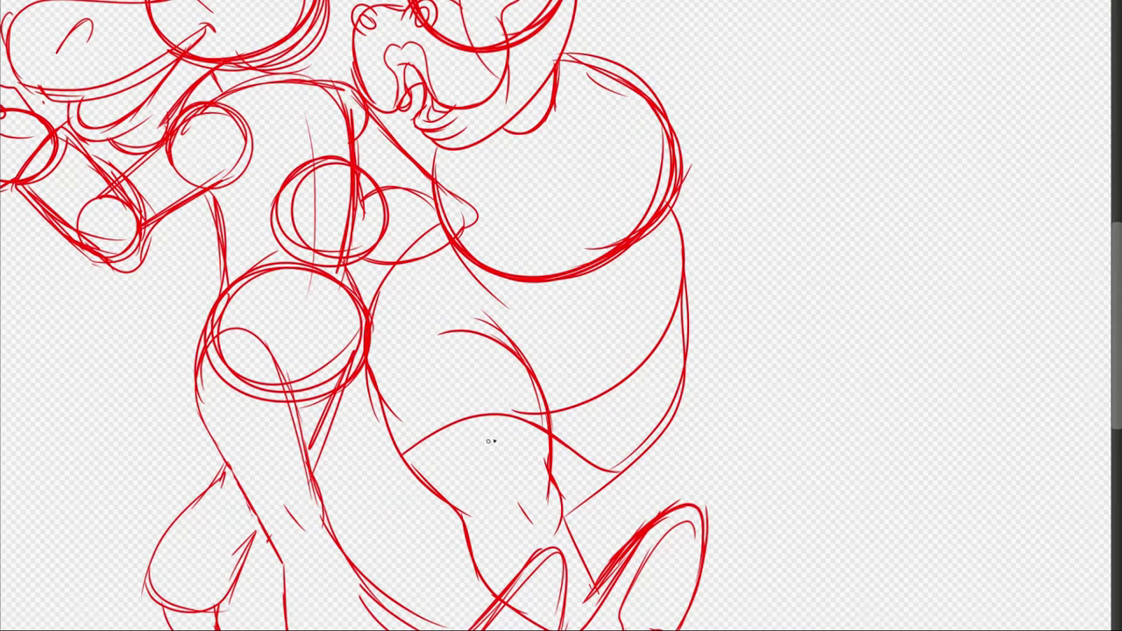
left_click_drag(498, 408, 437, 544)
left_click_drag(666, 408, 493, 568)
key("ctrl+z")
key("ctrl+z")
key("ctrl+z")
key("ctrl+z")
key("ctrl+z")
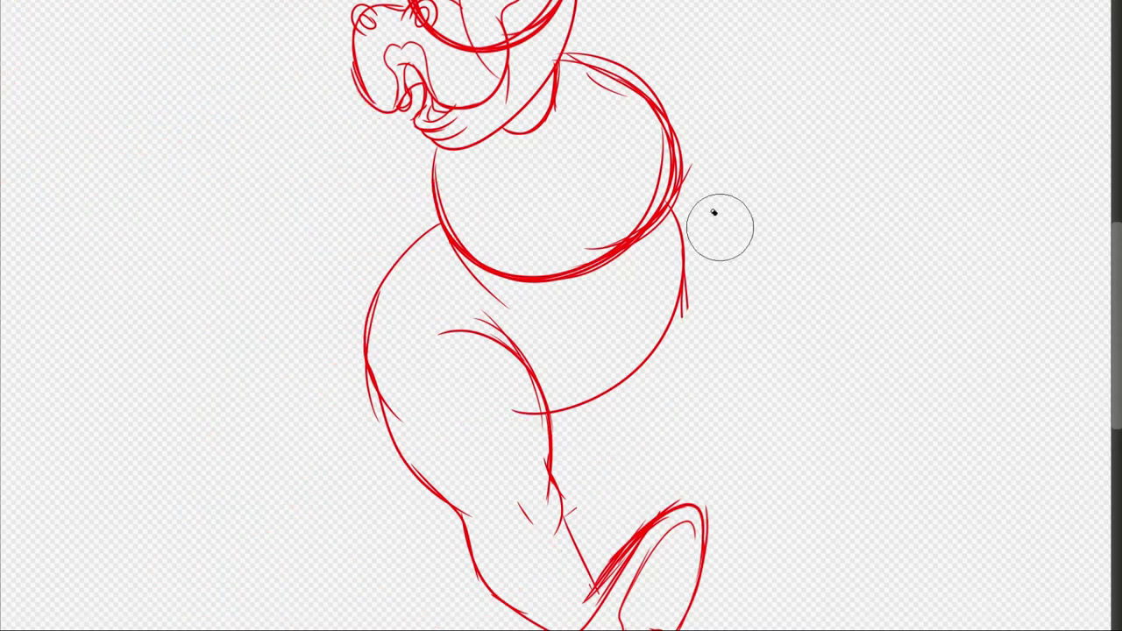
Step: Sketch a curved hem across the stout character's thigh and the far leg stretching out behind it
key("ctrl+shift+z")
key("ctrl+z")
left_click_drag(409, 473, 368, 529)
mouse_move(549, 451)
left_mouse_down()
mouse_move(407, 570)
mouse_move(368, 561)
mouse_move(377, 627)
left_mouse_up()
Step: Adjust the placement of the stout character's leg sketch with a free transform
key("ctrl+shift+z")
key("alt+e")
key("Escape")
key("alt+e")
key("t")
left_click_drag(672, 517, 693, 530)
left_click_drag(663, 2, 657, 8)
key("Return")
scroll(653, 13, "up", 1)
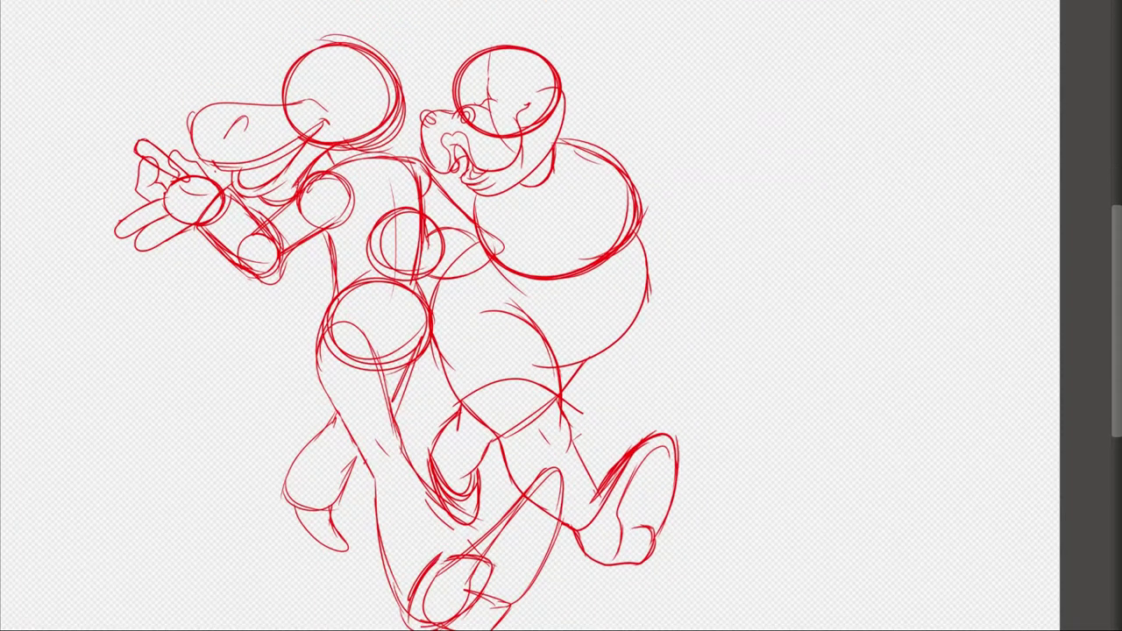
Step: Lower the opacity of the rough sketch layers to fade the red lines
scroll(561, 315, "up", 5)
key("5")
key("5")
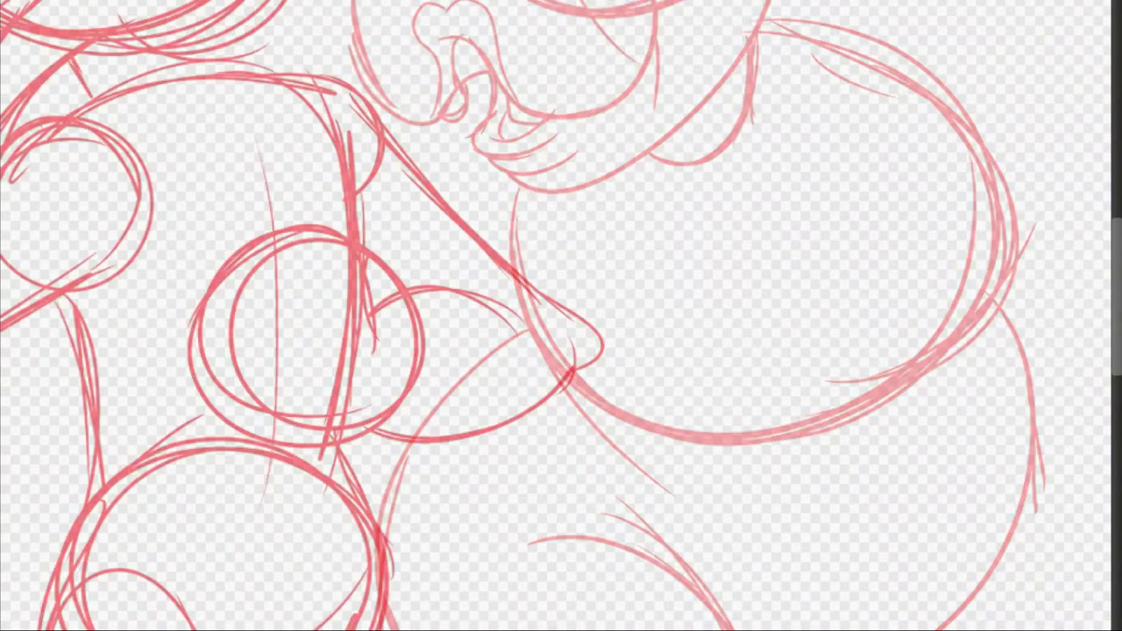
Step: Sketch the stout character's arm reaching toward the moose's back, with rounded shapes for its joints
left_click_drag(347, 249, 486, 294)
left_click_drag(386, 175, 417, 491)
left_click_drag(377, 407, 565, 394)
left_click_drag(504, 197, 503, 456)
left_click_drag(412, 294, 507, 412)
left_click_drag(539, 438, 596, 246)
Step: Sketch the stout character's other arm extending from the back, with a double-outlined circle at its end
scroll(740, 164, "right", 3)
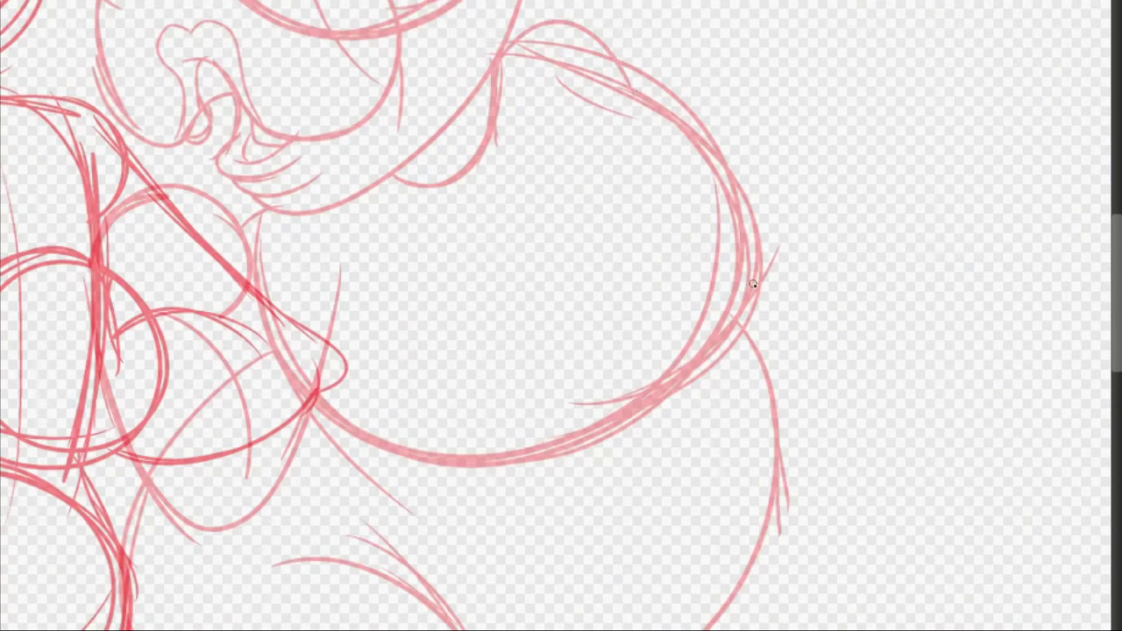
scroll(270, 408, "right", 5)
left_click_drag(525, 267, 555, 458)
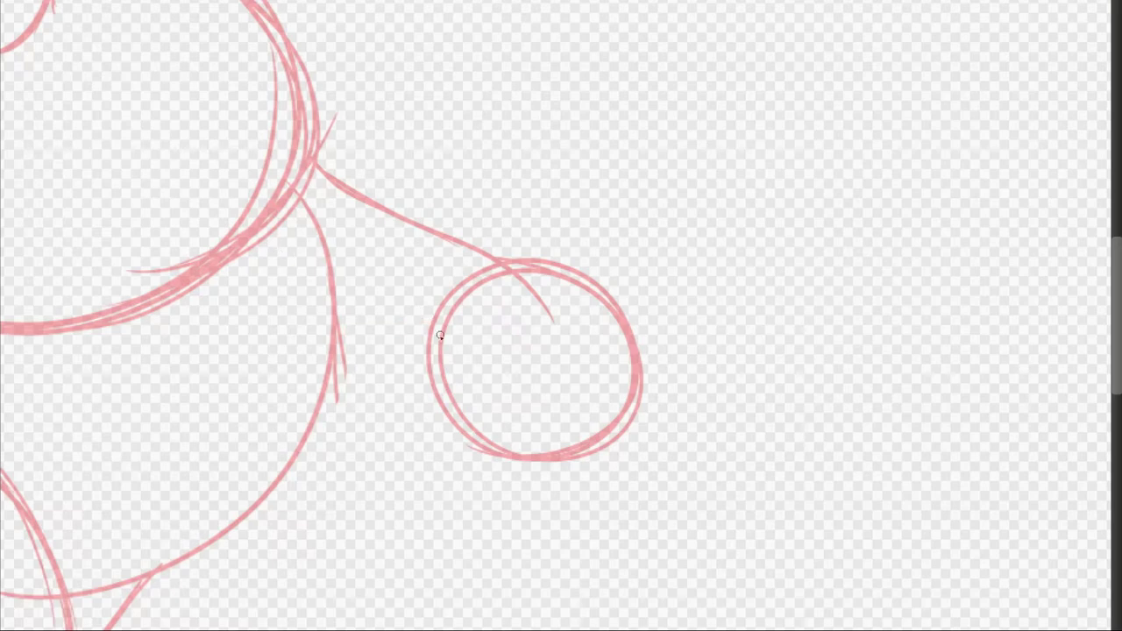
scroll(561, 315, "down", 3)
scroll(561, 315, "up", 3)
scroll(561, 316, "left", 3)
scroll(560, 315, "up", 1)
key("ctrl+z")
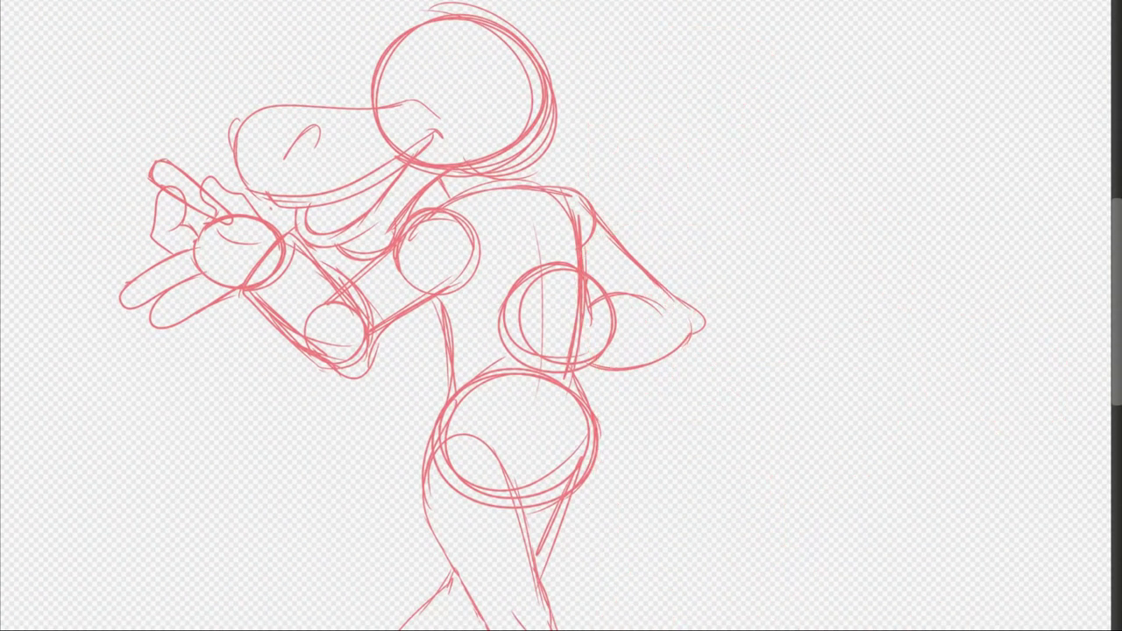
Step: Sketch two pointed ears and a large multi-pronged antler on the moose's round head
scroll(560, 316, "up", 3)
scroll(561, 316, "right", 5)
scroll(561, 315, "up", 4)
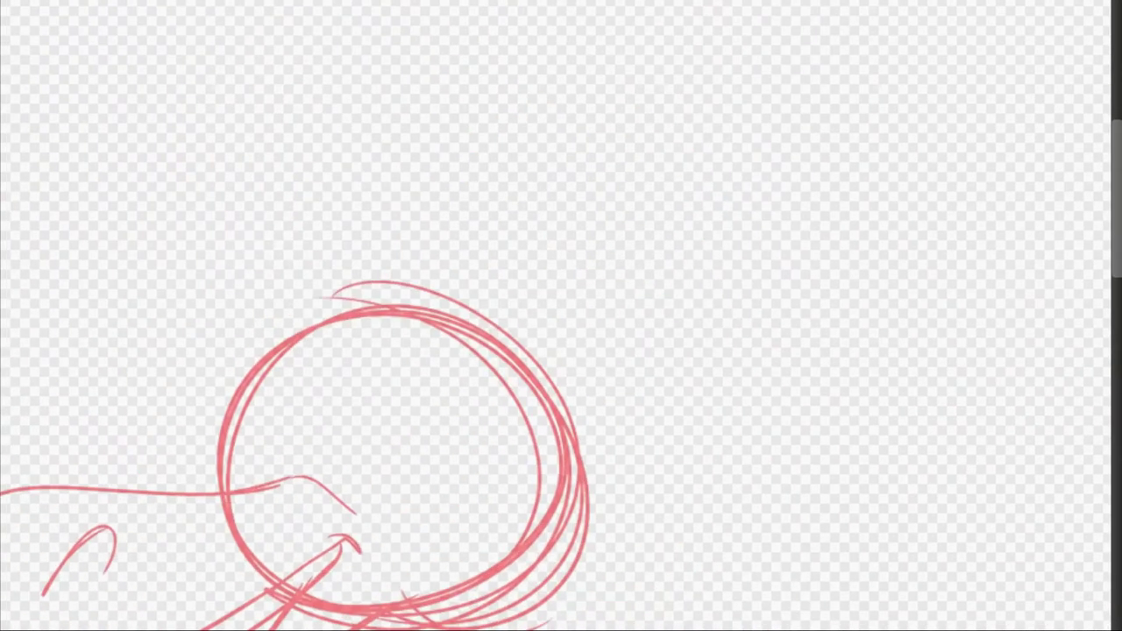
left_click_drag(535, 461, 513, 526)
left_click_drag(165, 384, 215, 474)
mouse_move(463, 324)
left_mouse_down()
mouse_move(459, 315)
mouse_move(584, 256)
mouse_move(774, 105)
mouse_move(481, 350)
mouse_move(508, 110)
mouse_move(460, 302)
left_mouse_up()
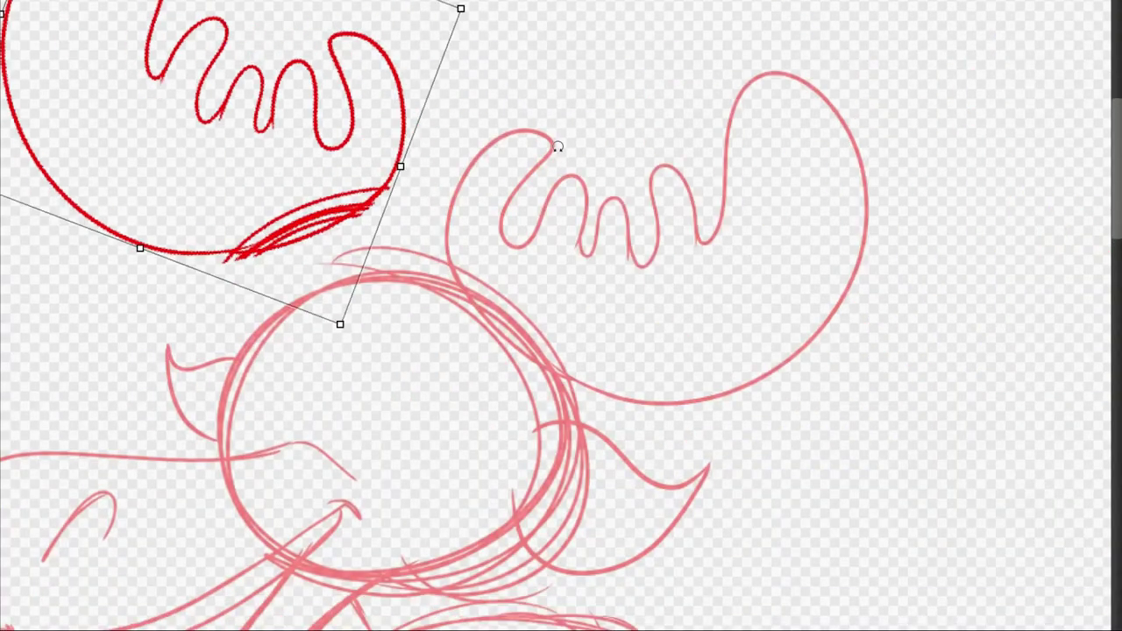
Step: Rotate the mirrored antler copy into place on the other side of the head and merge it into the sketch layer
left_click_drag(557, 148, 221, 15)
key("Return")
left_click_drag(81, 590, 235, 406)
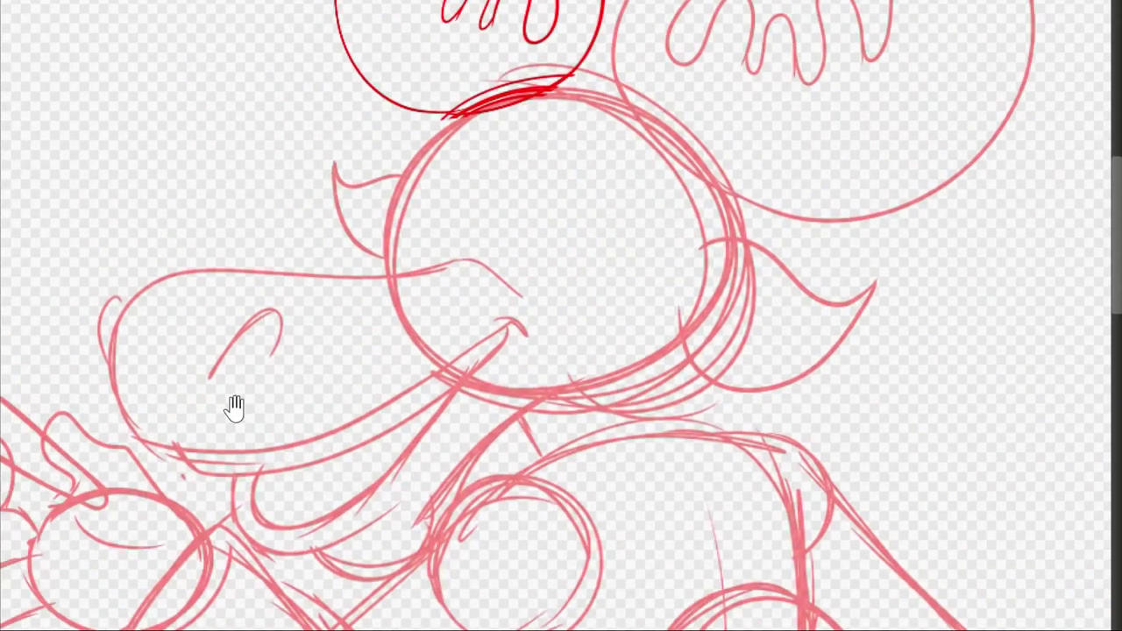
key("ctrl+e")
Step: Rough in the moose's two oval eyes in black, with short curved lines beneath them
key("ctrl+plus")
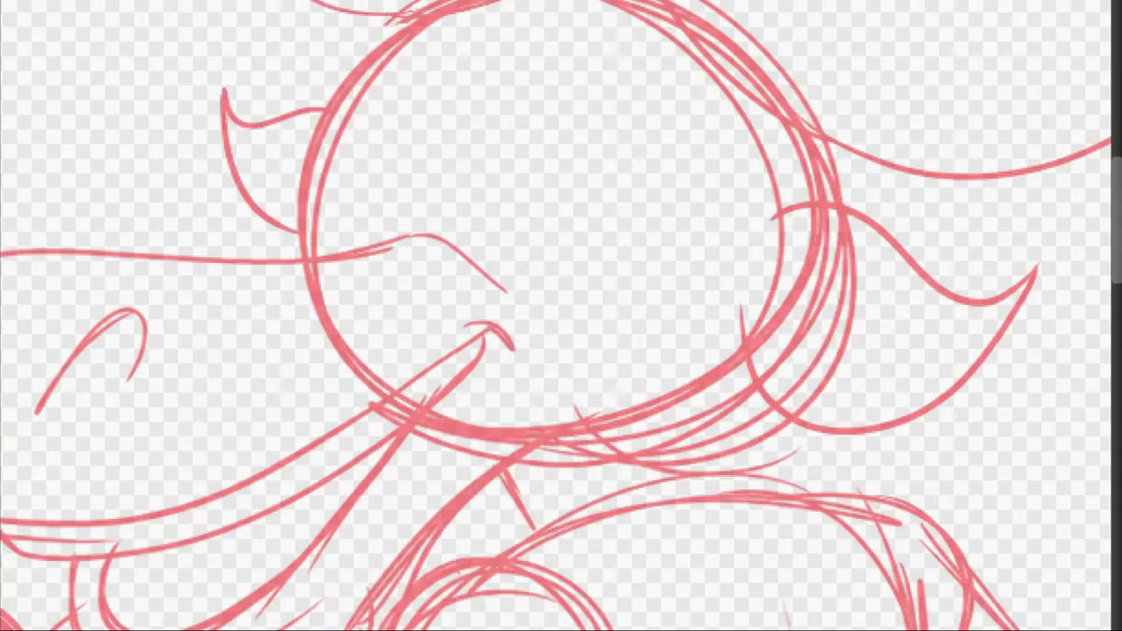
mouse_move(473, 114)
left_mouse_down()
mouse_move(452, 233)
mouse_move(468, 150)
mouse_move(459, 114)
left_mouse_up()
key("ctrl+z")
key("ctrl+z")
mouse_move(487, 234)
left_mouse_down()
mouse_move(488, 166)
mouse_move(492, 259)
left_mouse_up()
left_click_drag(580, 223, 517, 282)
mouse_move(412, 235)
left_mouse_down()
mouse_move(375, 237)
mouse_move(375, 203)
left_mouse_up()
key("ctrl+z")
key("ctrl+z")
mouse_move(454, 186)
left_mouse_down()
mouse_move(383, 146)
mouse_move(409, 118)
mouse_move(425, 220)
left_mouse_up()
key("ctrl+z")
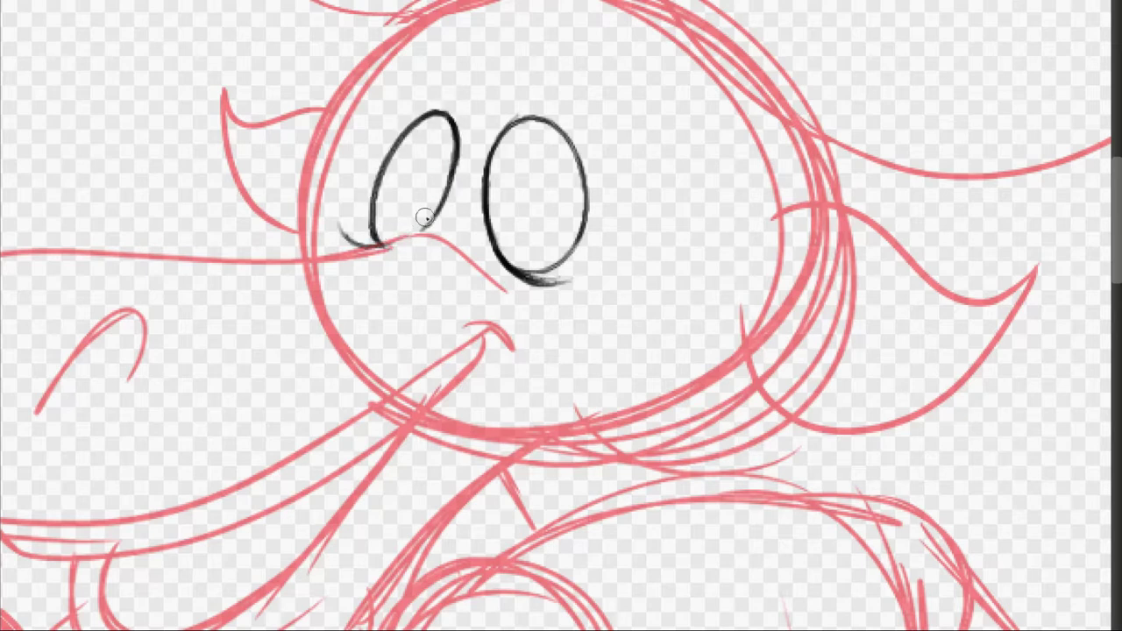
Step: Sketch the bridge of the moose's snout below the eyes and two arched eyebrows above them
left_click_drag(506, 289, 298, 261)
left_click_drag(474, 88, 401, 103)
left_click_drag(454, 53, 473, 92)
mouse_move(498, 95)
left_mouse_down()
mouse_move(603, 123)
mouse_move(596, 109)
left_mouse_up()
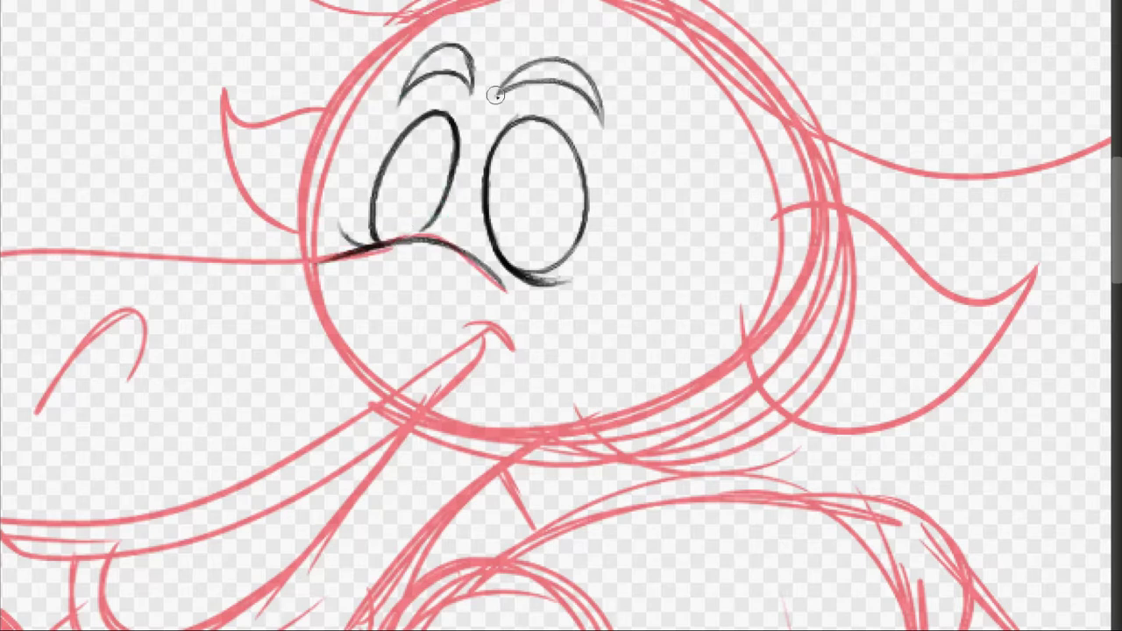
Step: Sketch drooping eyelids with outer lashes and curved irises inside both of the moose's eyes
left_click_drag(483, 154, 612, 199)
mouse_move(372, 171)
left_mouse_down()
mouse_move(464, 138)
mouse_move(383, 207)
left_mouse_up()
left_click_drag(523, 161, 496, 226)
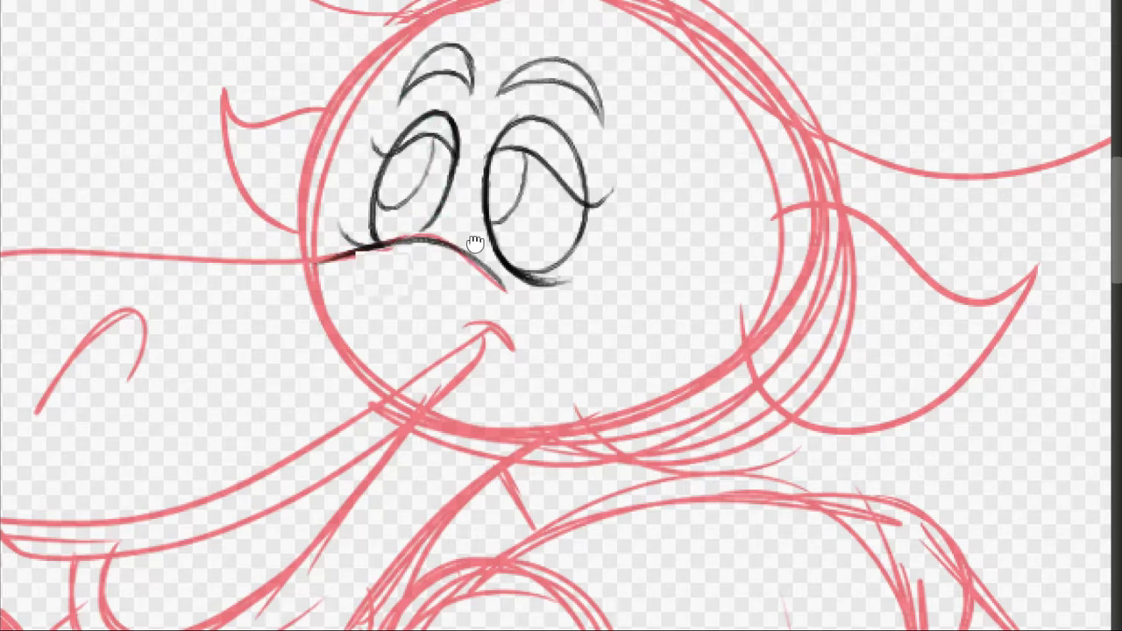
left_click_drag(452, 140, 404, 184)
Step: Ink both of the moose's crescent-shaped eyebrows with clean black lines
scroll(350, 245, "up", 2)
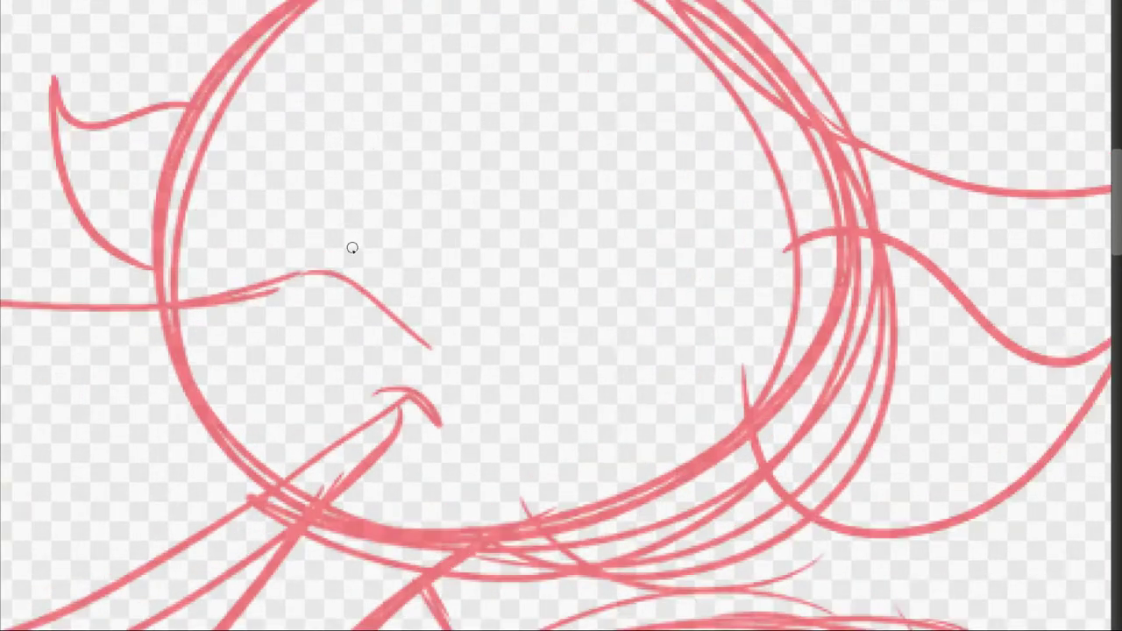
mouse_move(291, 89)
left_mouse_down()
mouse_move(368, 24)
mouse_move(384, 87)
left_mouse_up()
mouse_move(321, 53)
left_mouse_down()
mouse_move(385, 86)
mouse_move(558, 112)
left_mouse_up()
left_click_drag(423, 82, 561, 116)
Step: Ink the moose's far eye with its eyelid and lash, and the outline of the near eye
left_click_drag(323, 263, 270, 272)
left_click_drag(368, 171, 244, 145)
mouse_move(423, 226)
left_mouse_down()
mouse_move(412, 186)
mouse_move(408, 272)
mouse_move(515, 282)
left_mouse_up()
key("ctrl+z")
key("ctrl+z")
key("ctrl+z")
mouse_move(511, 138)
left_mouse_down()
mouse_move(399, 139)
mouse_move(523, 174)
mouse_move(413, 134)
left_mouse_up()
key("ctrl+z")
Step: Ink the near eye's drooping lid, the lower lash lines and the irises of both eyes
left_click_drag(408, 160, 568, 226)
left_click_drag(215, 250, 270, 282)
left_click_drag(536, 261, 412, 279)
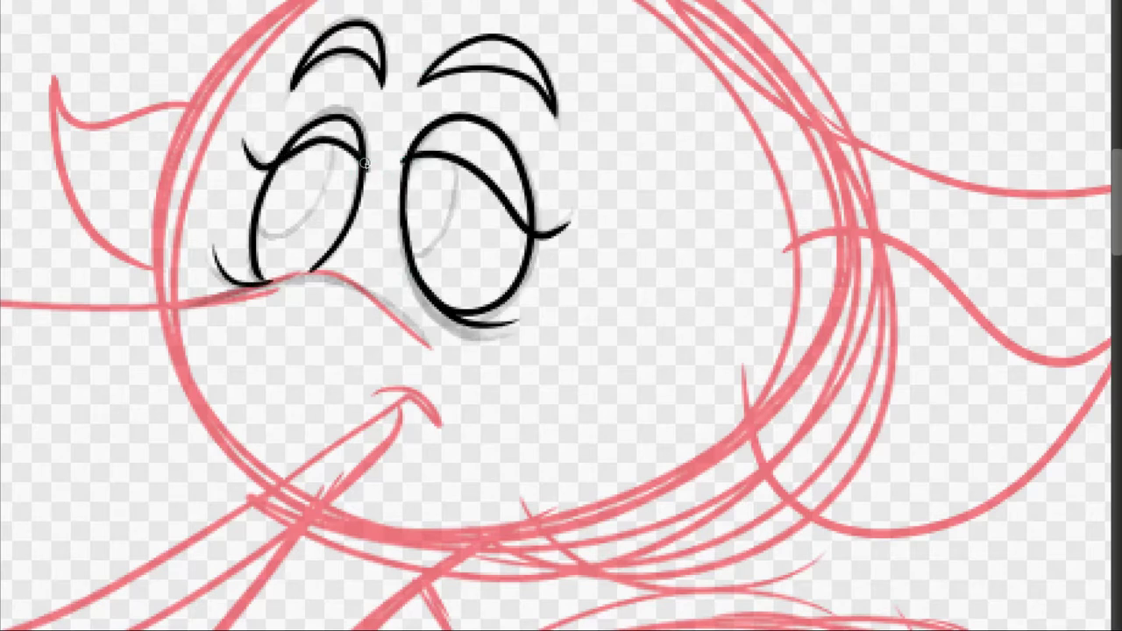
left_click_drag(317, 147, 267, 230)
mouse_move(412, 230)
left_mouse_down()
mouse_move(468, 193)
mouse_move(454, 140)
left_mouse_up()
Step: Ink the snout's bridge beneath the eyes, continuing down the cheek to the curved mouth corner
left_click_drag(55, 177, 300, 213)
mouse_move(504, 313)
left_mouse_down()
mouse_move(673, 386)
mouse_move(665, 494)
left_mouse_up()
key("ctrl+z")
key("ctrl+z")
left_click_drag(626, 340, 654, 522)
key("ctrl+z")
left_click_drag(666, 369, 672, 508)
left_click_drag(617, 436, 678, 462)
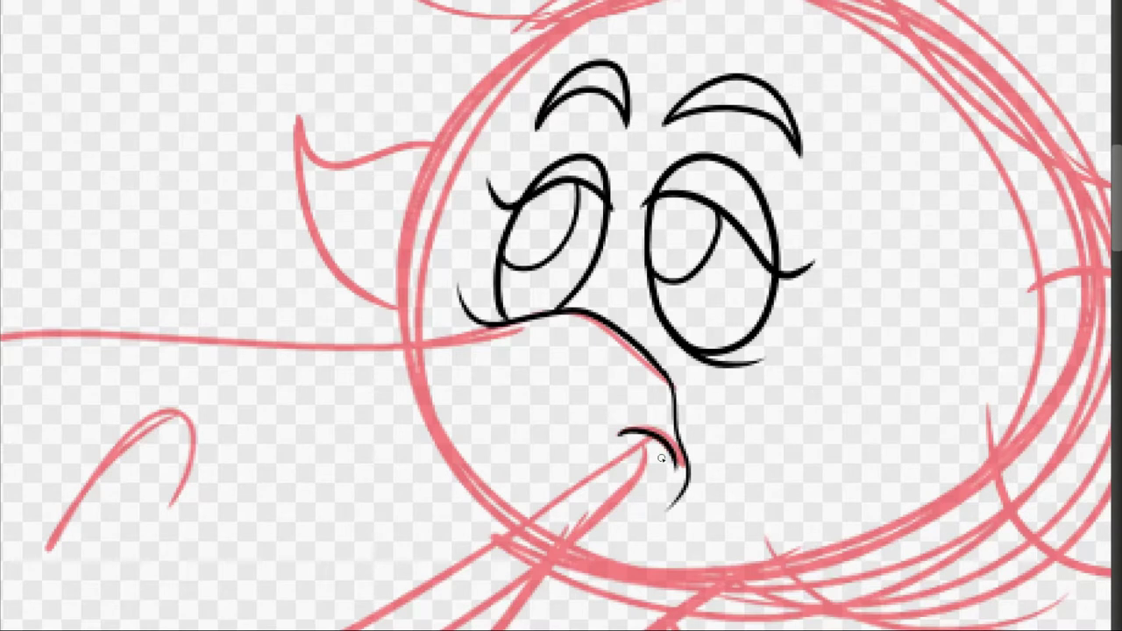
Step: Ink the arched near nostril with its inner opening and the far nostril's bump on the snout tip
left_click_drag(61, 473, 393, 351)
left_click_drag(378, 405, 506, 386)
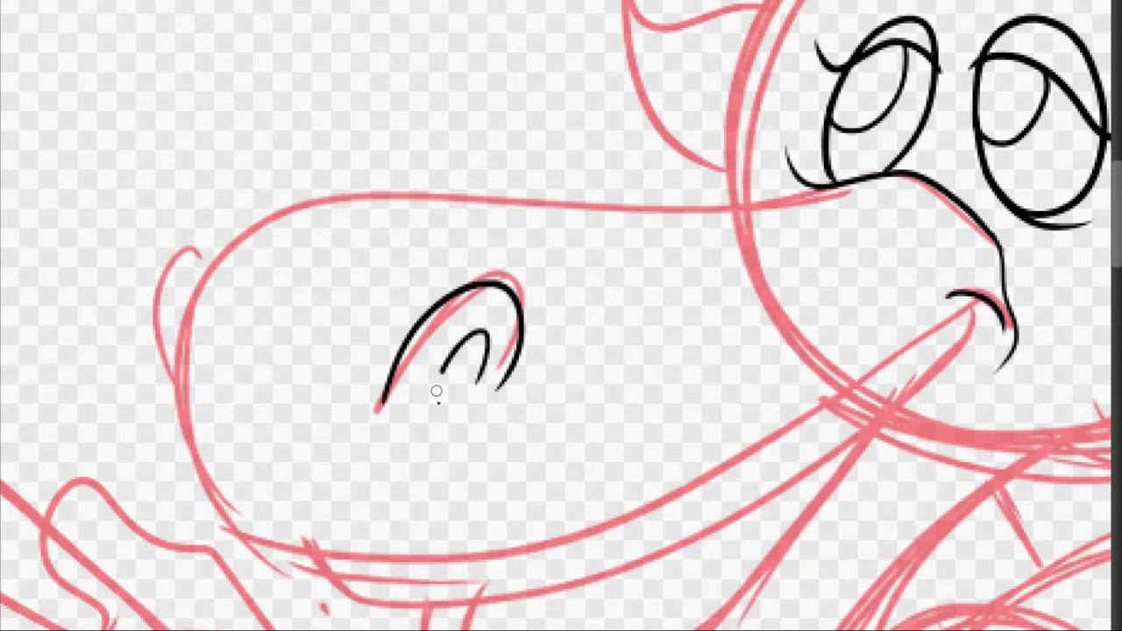
left_click_drag(484, 337, 480, 342)
left_click_drag(206, 259, 170, 366)
Step: Ink the moose's long snout outline and the upper lip line running back to the mouth corner
mouse_move(837, 186)
left_mouse_down()
mouse_move(277, 207)
mouse_move(190, 487)
left_mouse_up()
left_click_drag(207, 371, 193, 495)
key("ctrl+z")
mouse_move(204, 456)
left_mouse_down()
mouse_move(189, 515)
mouse_move(974, 321)
mouse_move(195, 513)
mouse_move(978, 300)
left_mouse_up()
key("ctrl+z")
key("ctrl+z")
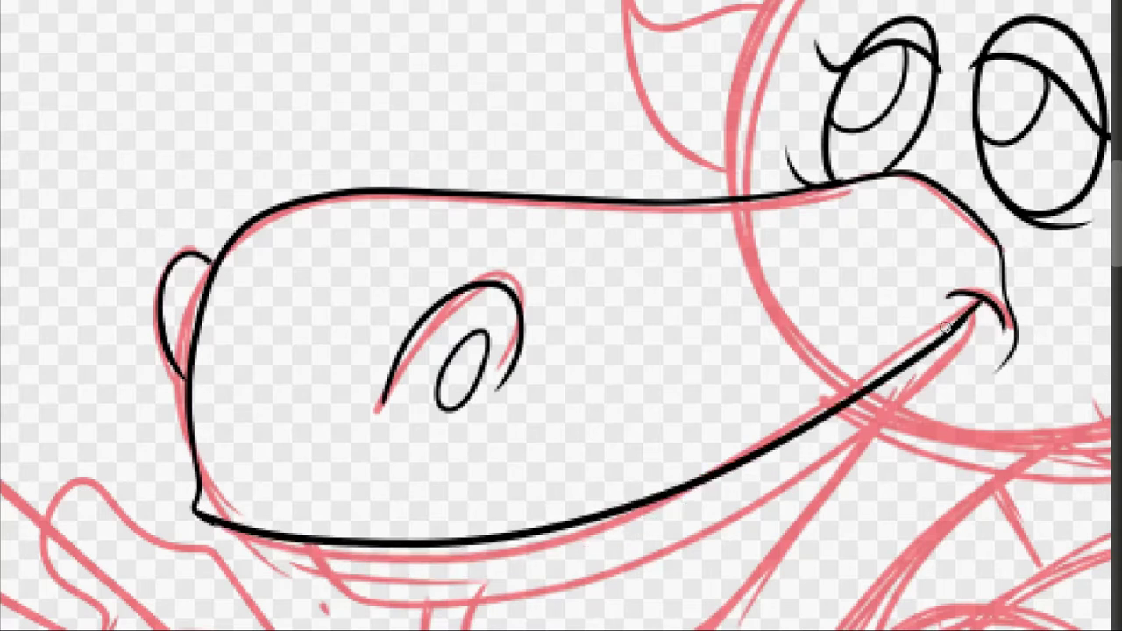
Step: Redraw the oval opening of the near nostril and fill it solid black
left_click_drag(473, 342, 455, 398)
key("ctrl+z")
left_click_drag(478, 342, 442, 408)
Step: Ink the band below the upper lip, tapering from the front of the snout toward the mouth corner
mouse_move(298, 235)
left_mouse_down()
mouse_move(70, 290)
mouse_move(395, 383)
mouse_move(555, 308)
left_mouse_up()
key("ctrl+z")
mouse_move(258, 420)
left_mouse_down()
mouse_move(865, 243)
mouse_move(479, 479)
mouse_move(408, 454)
mouse_move(555, 436)
mouse_move(366, 322)
left_mouse_up()
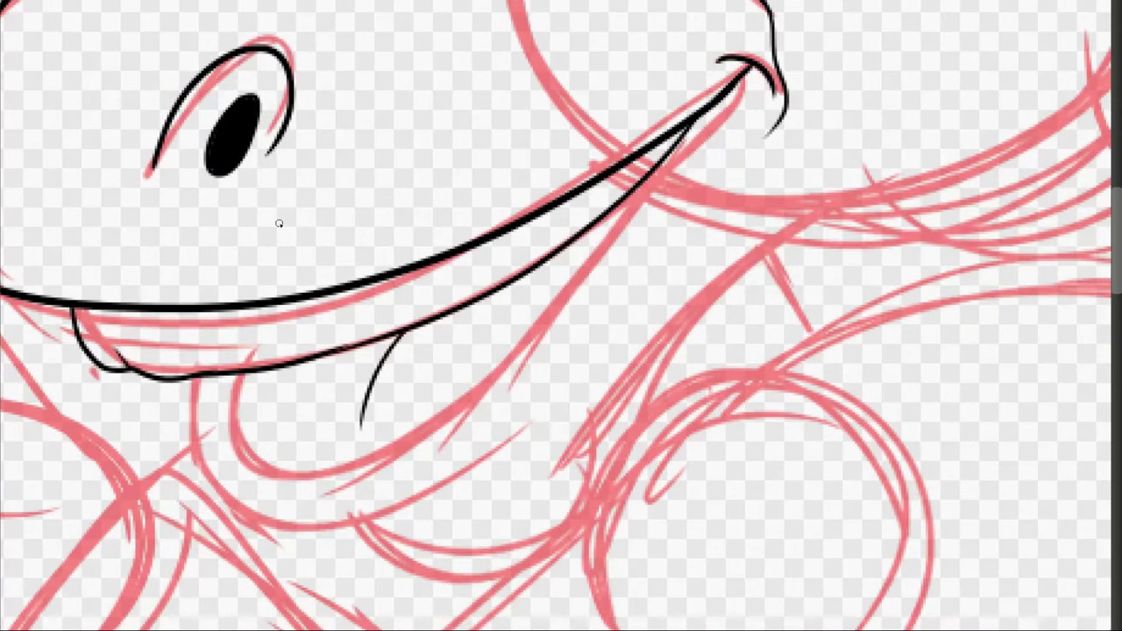
Step: Ink the curved inner shape of the moose's open mouth and its short dividing lines
left_click_drag(599, 218, 272, 436)
key("ctrl+z")
mouse_move(589, 224)
left_mouse_down()
mouse_move(298, 442)
mouse_move(241, 377)
mouse_move(268, 422)
left_mouse_up()
left_click_drag(447, 313, 397, 383)
left_click_drag(350, 348, 337, 434)
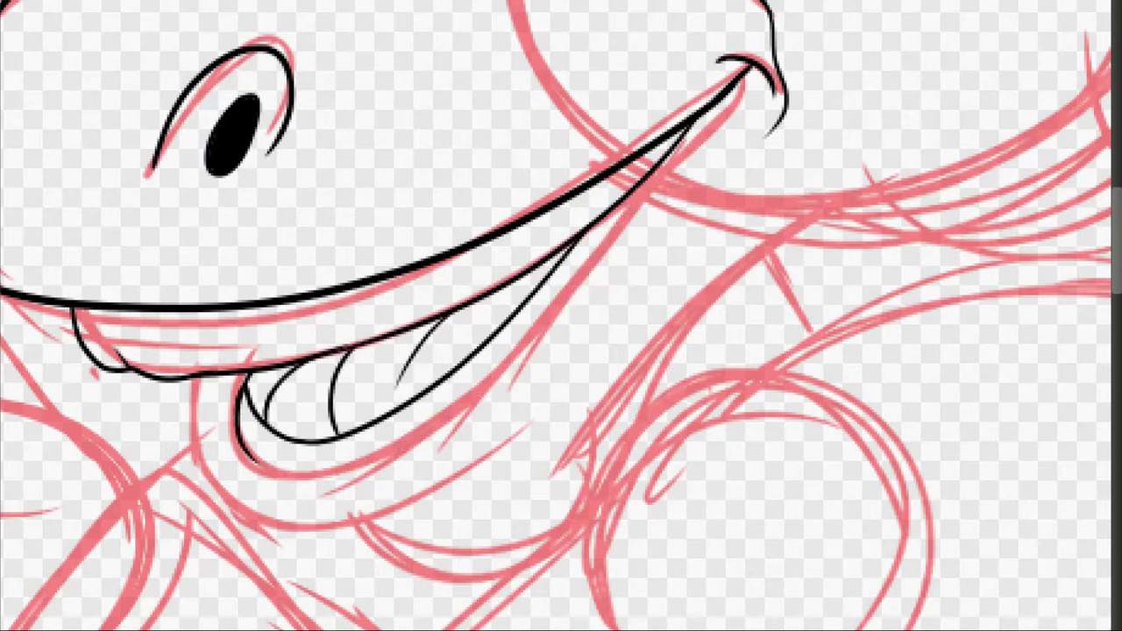
Step: Ink the moose's lower lip, chin and jaw, extending the line back under the cheek
left_click_drag(632, 186, 241, 438)
mouse_move(224, 373)
left_mouse_down()
mouse_move(253, 510)
mouse_move(320, 504)
left_mouse_up()
left_click_drag(255, 517, 438, 482)
mouse_move(342, 578)
left_mouse_down()
mouse_move(549, 411)
mouse_move(561, 427)
left_mouse_up()
key("ctrl+z")
left_click_drag(338, 533, 524, 470)
left_click_drag(502, 454, 894, 200)
Step: Ink the moose's parted fringe with pointed tips across the forehead, and fill both irises black
left_click_drag(706, 50, 299, 252)
left_click_drag(221, 270, 380, 478)
mouse_move(701, 5)
left_mouse_down()
mouse_move(867, 176)
mouse_move(938, 215)
left_mouse_up()
mouse_move(579, 4)
left_mouse_down()
mouse_move(762, 289)
mouse_move(944, 213)
left_mouse_up()
key("ctrl+z")
mouse_move(399, 1)
left_mouse_down()
mouse_move(268, 75)
mouse_move(394, 168)
mouse_move(550, 60)
left_mouse_up()
key("ctrl+z")
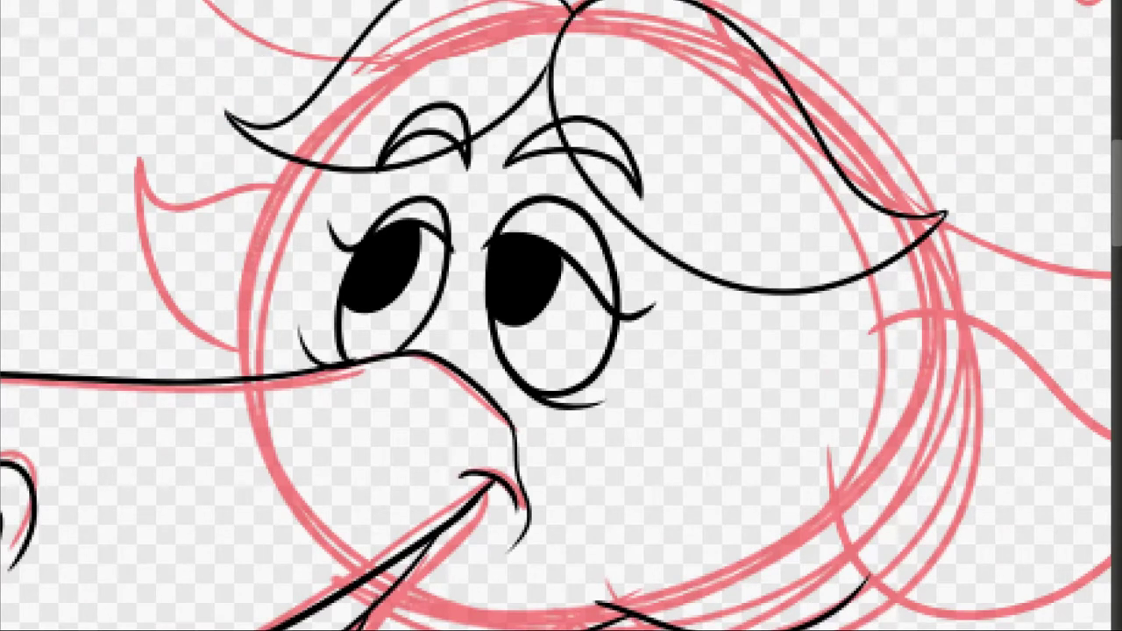
Step: Ink the far edge of the face from fringe to snout, and clean up the fringe lines crossing the eyebrows
left_click_drag(342, 170, 263, 368)
key("ctrl+z")
left_click_drag(317, 166, 255, 377)
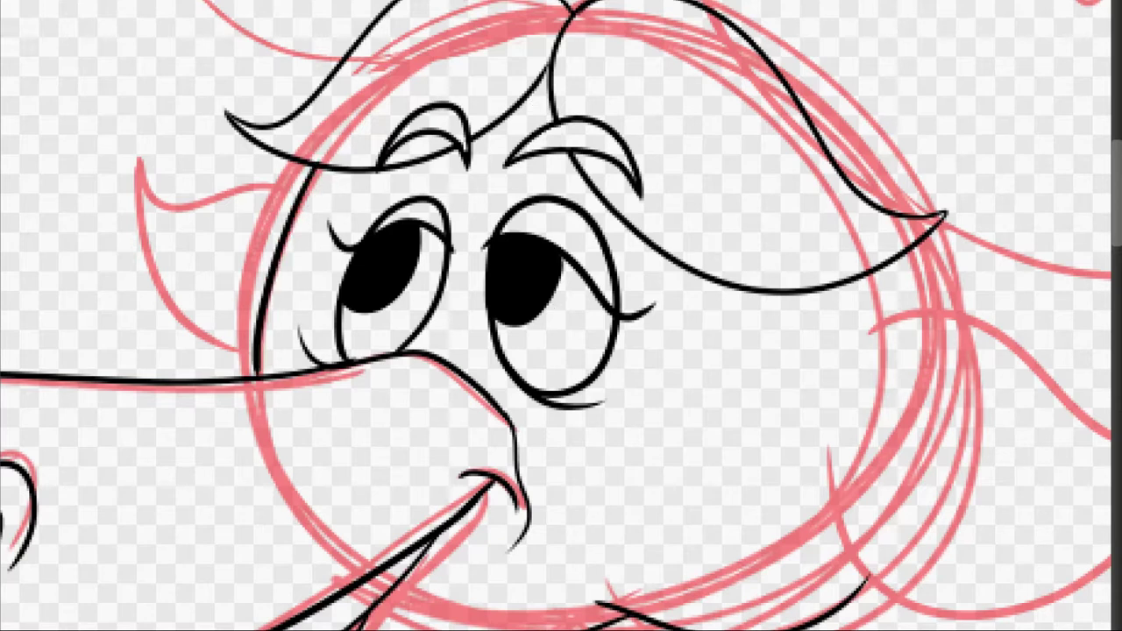
Step: Ink thin flowing strand lines inside both halves of the moose's fringe
mouse_move(320, 162)
left_mouse_down()
mouse_move(545, 57)
mouse_move(759, 286)
left_mouse_up()
left_click_drag(556, 53, 879, 265)
left_click_drag(560, 13, 864, 199)
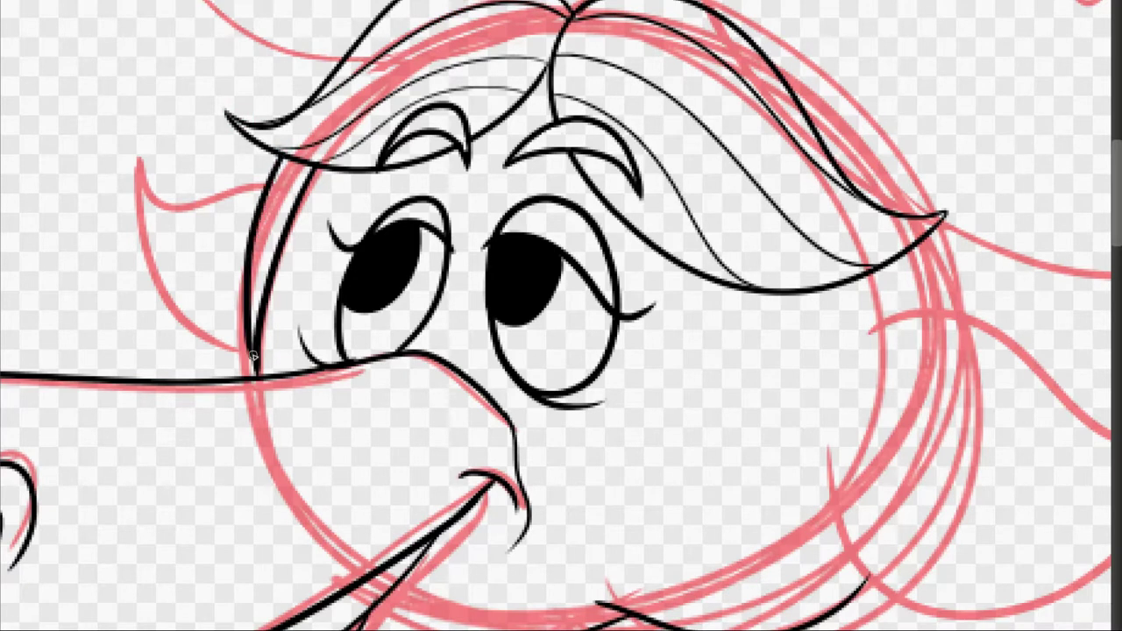
Step: Ink a second curved line outside the far face edge, from the fringe down to the snout
left_click_drag(280, 154, 251, 372)
mouse_move(263, 181)
left_mouse_down()
mouse_move(247, 352)
mouse_move(118, 204)
mouse_move(245, 267)
left_mouse_up()
key("ctrl+z")
scroll(245, 266, "right", 6)
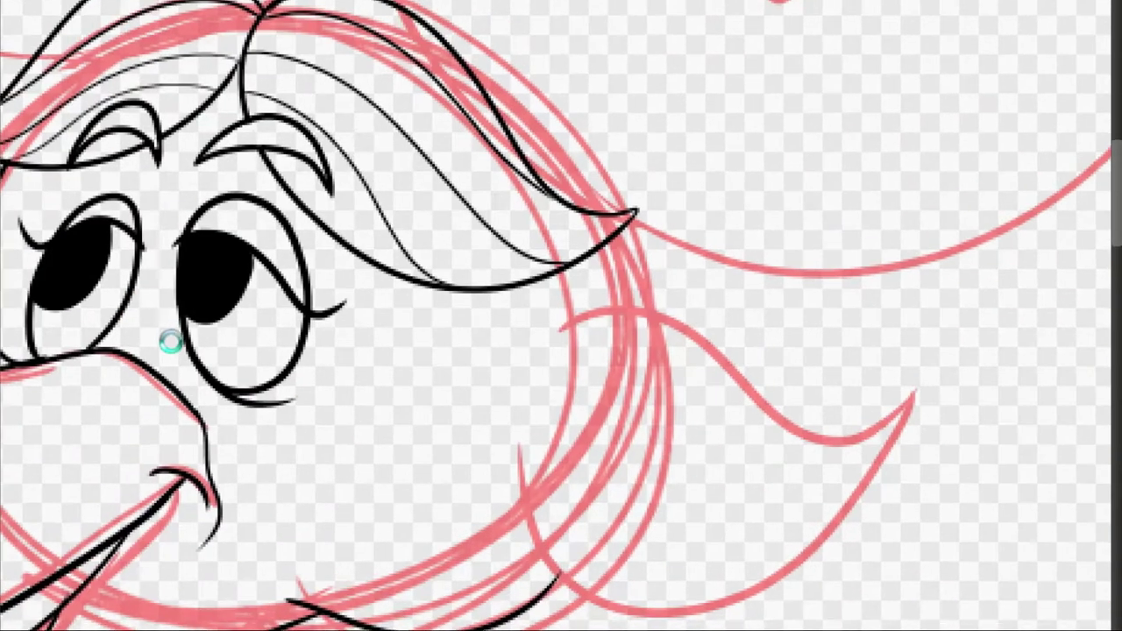
Step: Ink the back of the moose's head, the pointed sideburn beside the cheek, and the drooping ear with its inner fold
key("ctrl+z")
left_click_drag(405, 16, 644, 308)
mouse_move(514, 289)
left_mouse_down()
mouse_move(412, 530)
mouse_move(544, 525)
left_mouse_up()
key("ctrl+z")
left_click_drag(513, 289, 555, 565)
mouse_move(559, 326)
left_mouse_down()
mouse_move(546, 465)
mouse_move(561, 332)
mouse_move(851, 470)
mouse_move(903, 454)
left_mouse_up()
left_click_drag(546, 577, 586, 554)
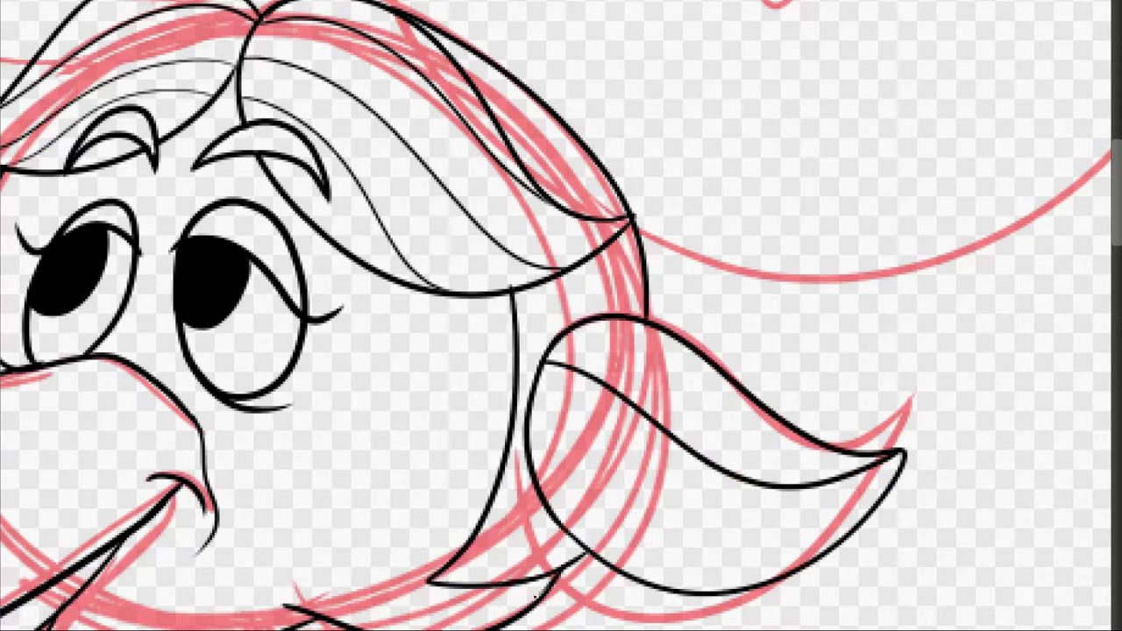
Step: Add thin strand lines to the hair behind the fringe and to the sideburn next to the ear
key("ctrl+z")
mouse_move(444, 54)
left_mouse_down()
mouse_move(600, 215)
mouse_move(621, 219)
left_mouse_up()
key("ctrl+z")
left_click_drag(517, 147, 589, 217)
mouse_move(552, 276)
left_mouse_down()
mouse_move(446, 578)
mouse_move(573, 552)
left_mouse_up()
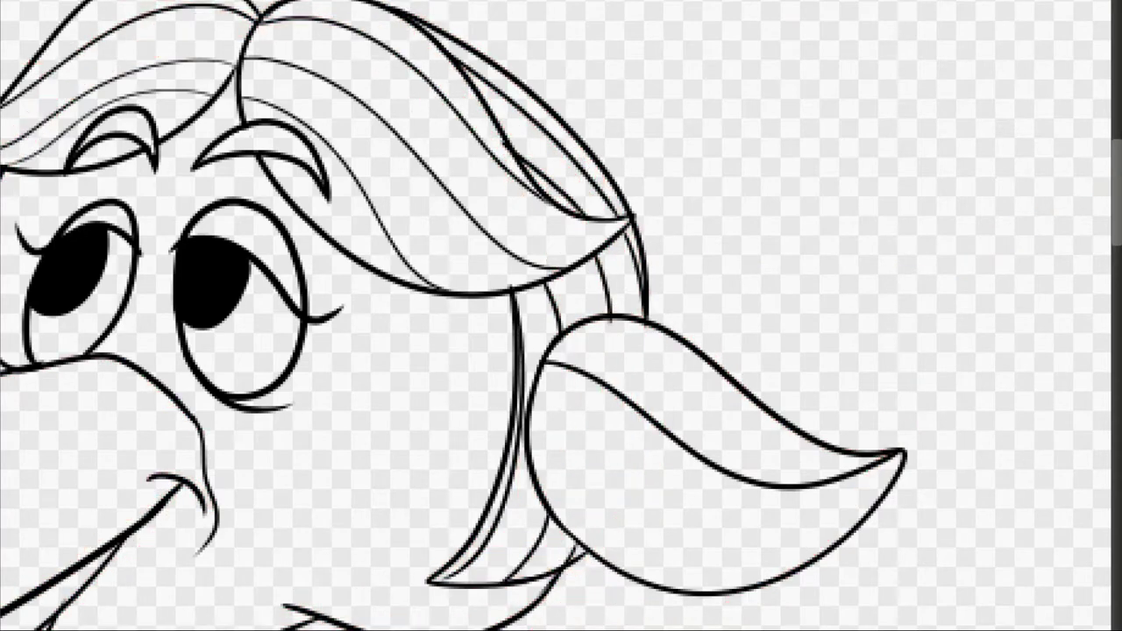
Step: Ink the scalloped outlines of both antlers and add small round knots with short tick lines on the larger antler
scroll(470, 107, "down", 3)
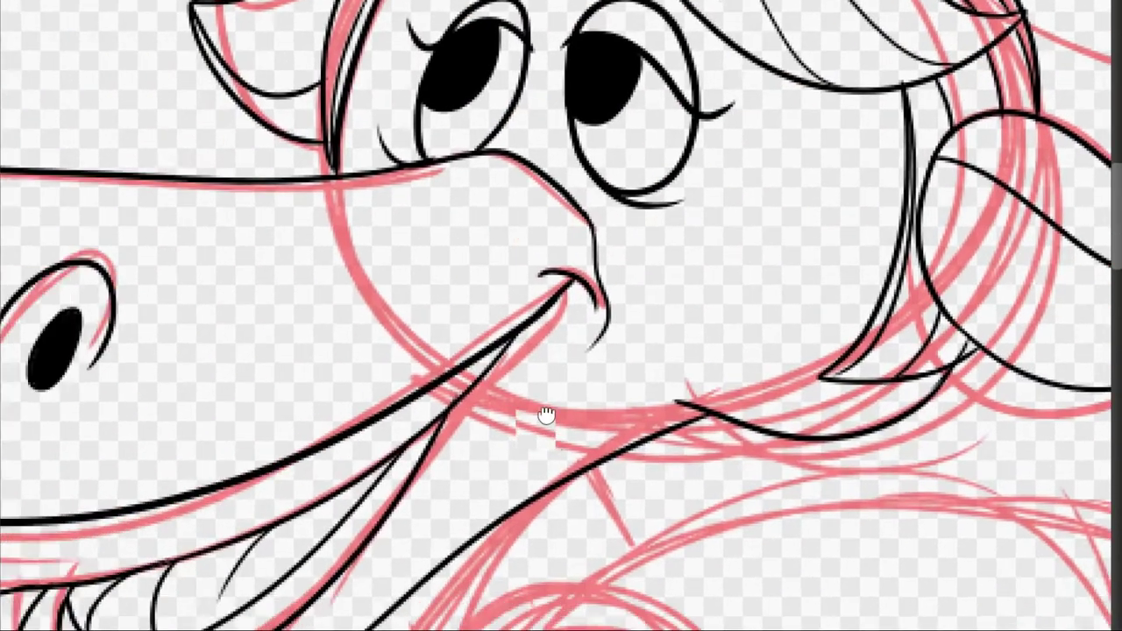
scroll(201, 326, "up", 3)
key("ctrl+0")
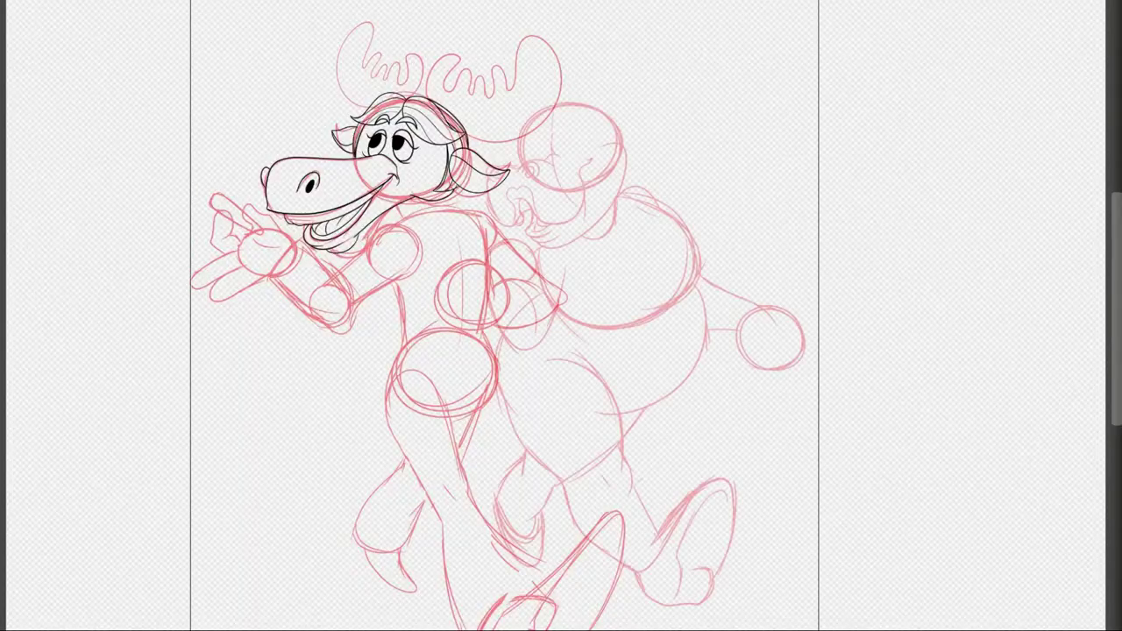
scroll(352, 48, "up", 5)
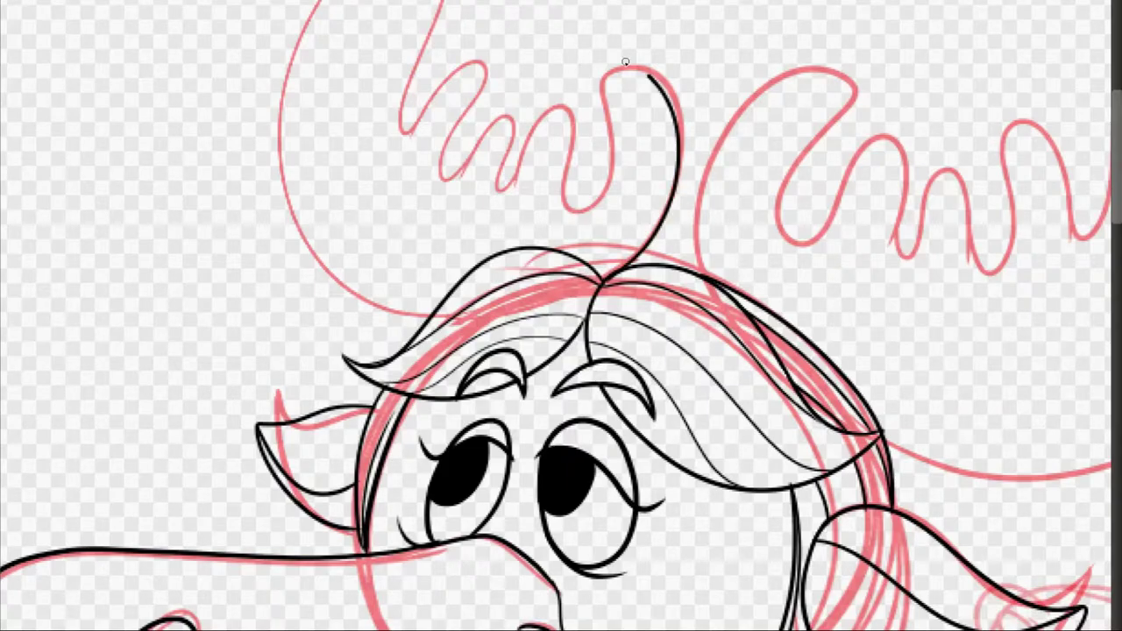
mouse_move(499, 186)
left_mouse_down()
mouse_move(564, 108)
mouse_move(624, 256)
mouse_move(651, 260)
mouse_move(505, 158)
mouse_move(405, 61)
mouse_move(436, 279)
left_mouse_up()
key("ctrl+z")
left_click_drag(666, 290, 324, 267)
mouse_move(364, 250)
left_mouse_down()
mouse_move(510, 114)
mouse_move(623, 182)
mouse_move(753, 180)
mouse_move(541, 422)
left_mouse_up()
left_click_drag(865, 64, 866, 53)
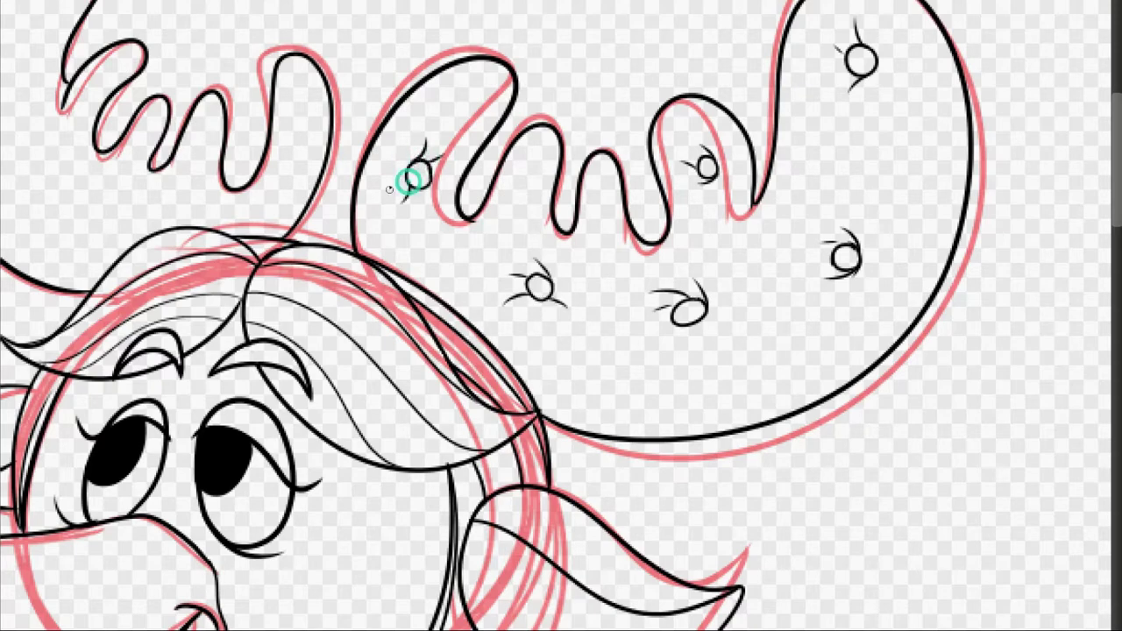
Step: Scatter small round knots with short tick lines over the smaller antler above the snout side of the head
left_click_drag(409, 178, 540, 99)
left_click_drag(19, 507, 483, 248)
left_click_drag(701, 175, 371, 571)
mouse_move(442, 287)
left_mouse_down()
mouse_move(299, 283)
mouse_move(386, 321)
left_mouse_up()
left_click_drag(254, 54, 229, 72)
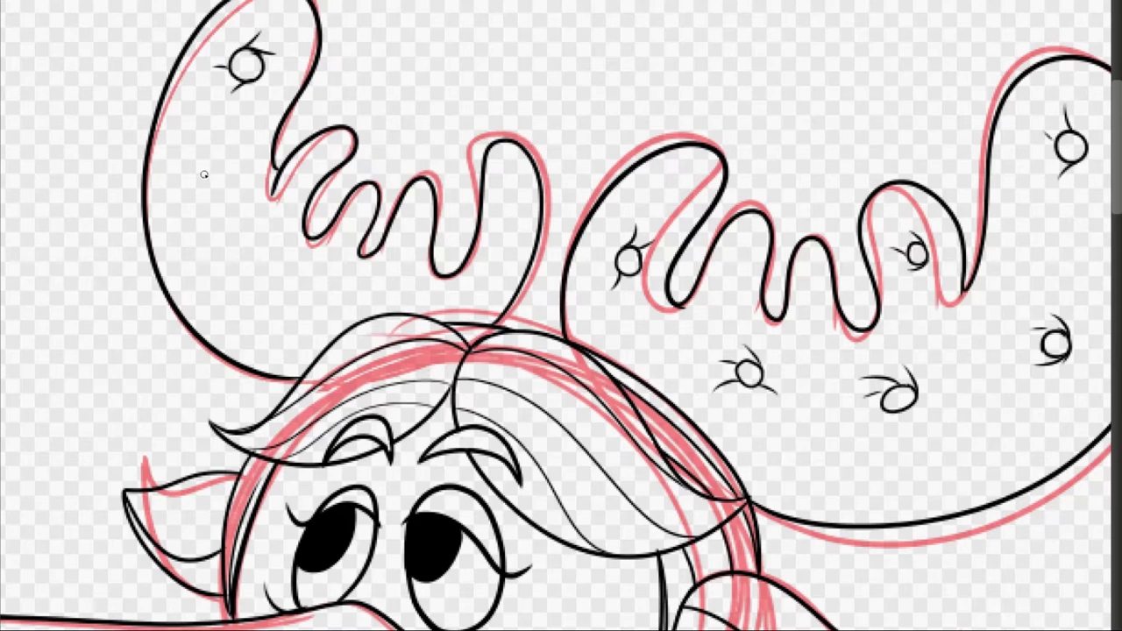
left_click_drag(263, 42, 235, 77)
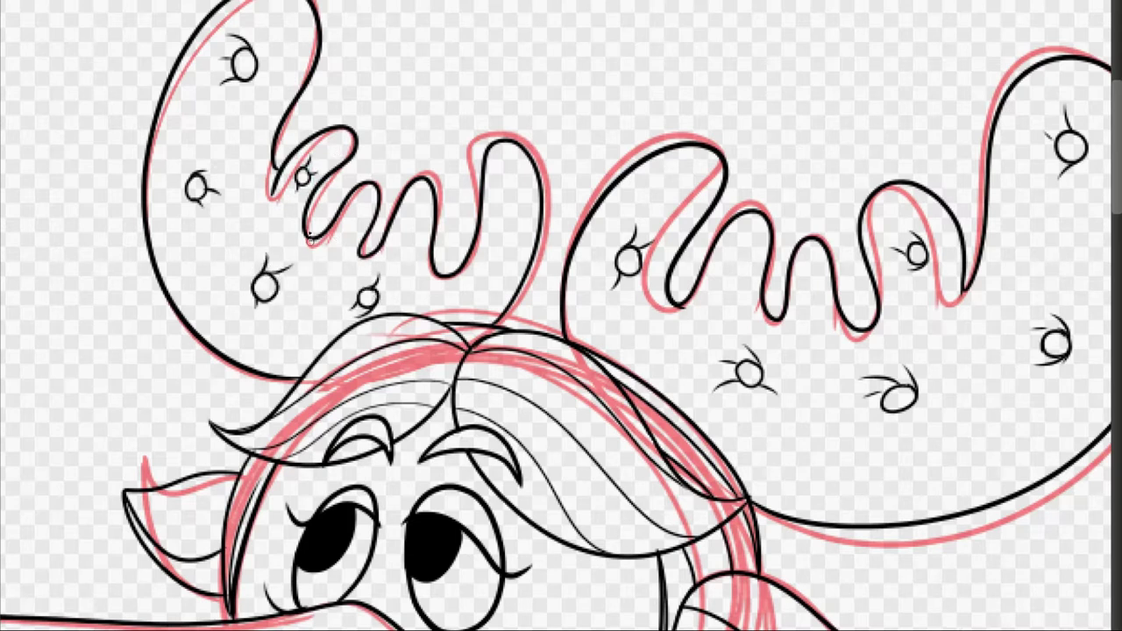
key("ctrl+z")
left_click_drag(495, 263, 496, 264)
Step: Ink a bow tie with a creased center knot and two rounded loops below the moose's chin
scroll(561, 316, "down", 5)
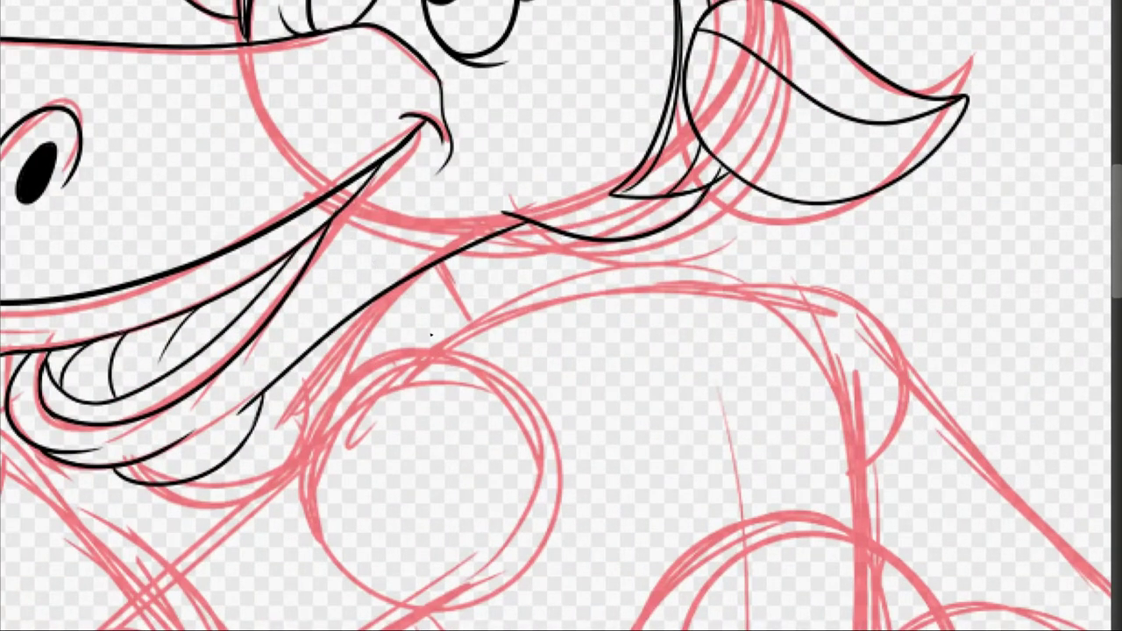
left_click_drag(664, 312, 699, 298)
key("ctrl+z")
left_click_drag(614, 277, 638, 377)
left_click_drag(687, 261, 682, 336)
key("ctrl+z")
mouse_move(516, 263)
left_mouse_down()
mouse_move(561, 495)
mouse_move(359, 189)
left_mouse_up()
key("ctrl+z")
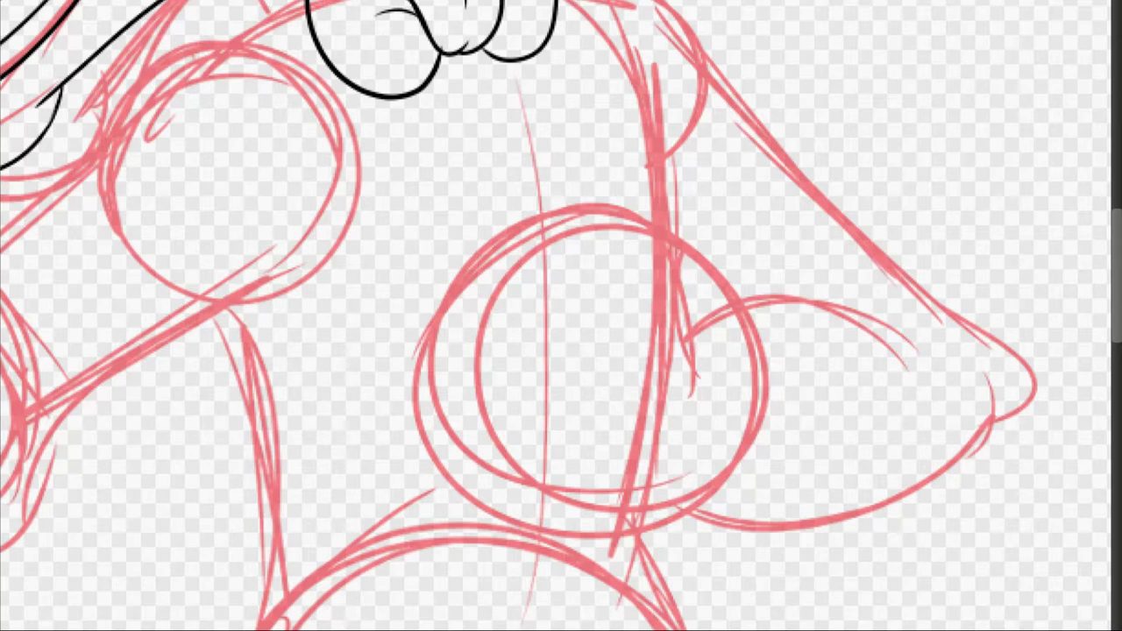
Step: Ink the notched lapel on the snout side down to the waist, ending in an oval button with two wavy cord lines
left_click_drag(259, 4, 419, 433)
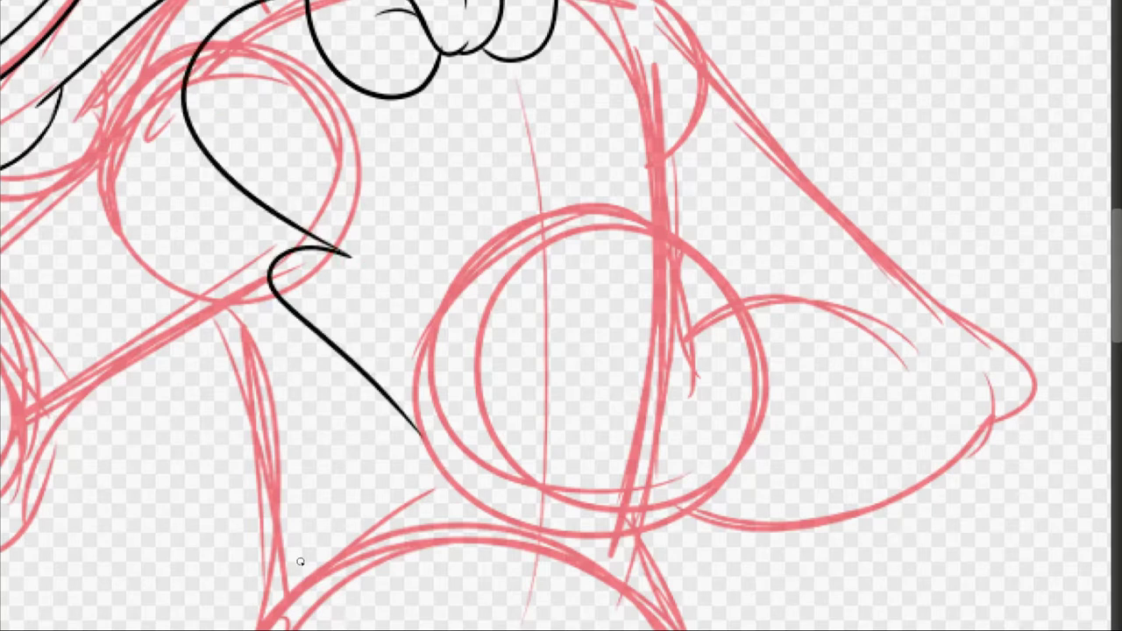
key("ctrl+z")
left_click_drag(295, 234, 453, 553)
mouse_move(442, 487)
left_mouse_down()
mouse_move(451, 526)
mouse_move(547, 517)
left_mouse_up()
left_click_drag(454, 564, 554, 555)
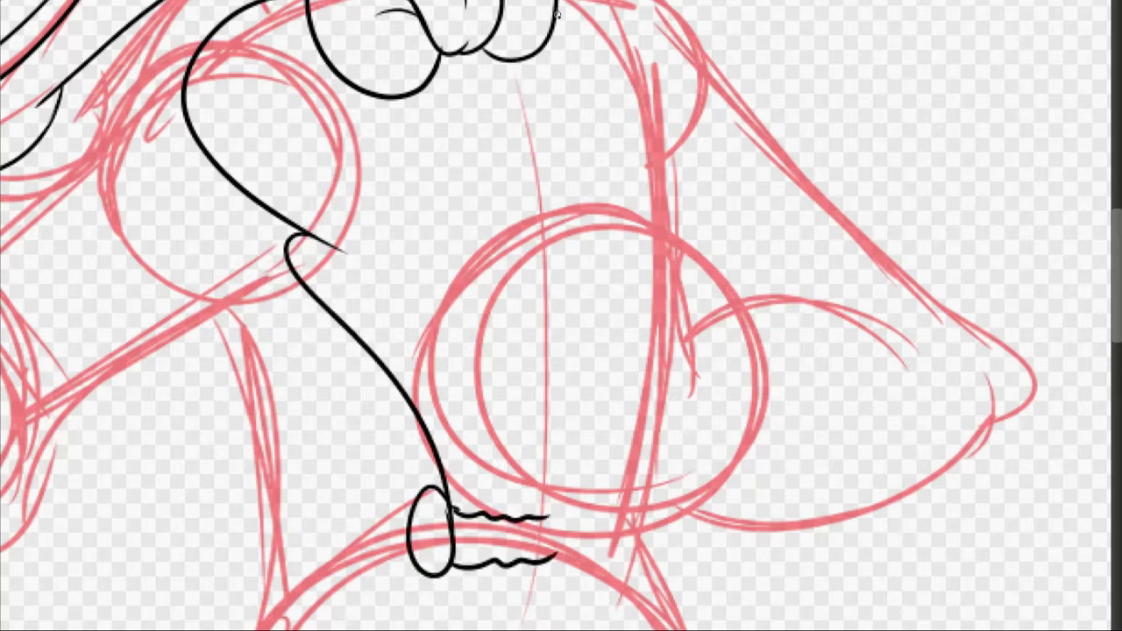
Step: Ink both edges of the shirt front, the second oval waist button, and the opposite notched lapel
left_click_drag(453, 515, 398, 98)
left_click_drag(537, 58, 561, 557)
left_click_drag(635, 2, 596, 200)
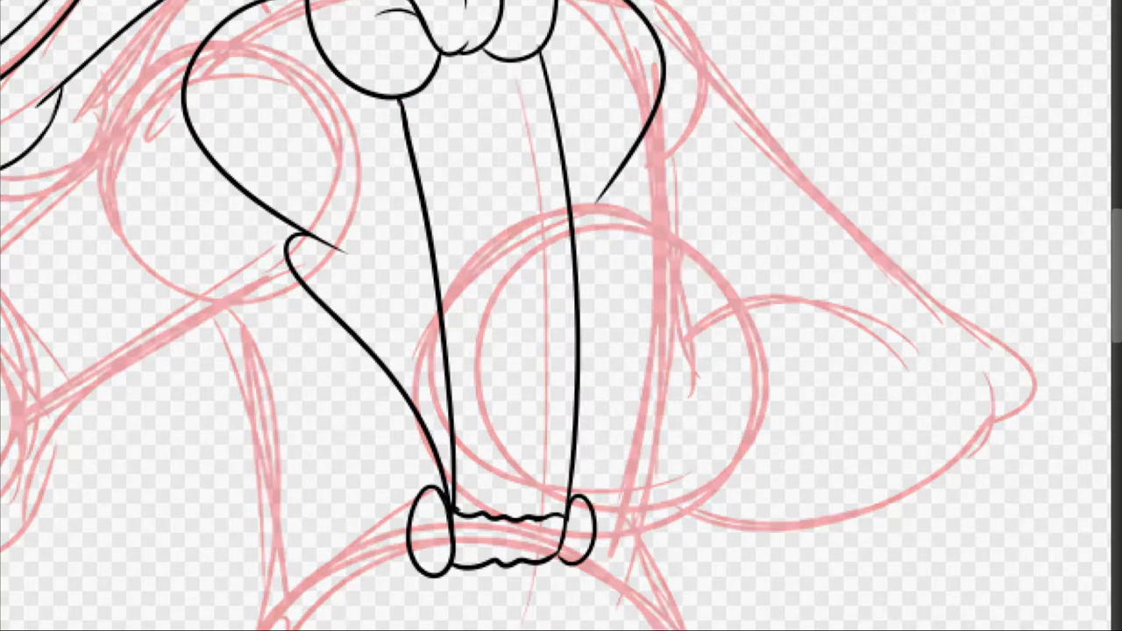
key("ctrl+z")
left_click_drag(653, 2, 603, 230)
left_click_drag(601, 231, 578, 496)
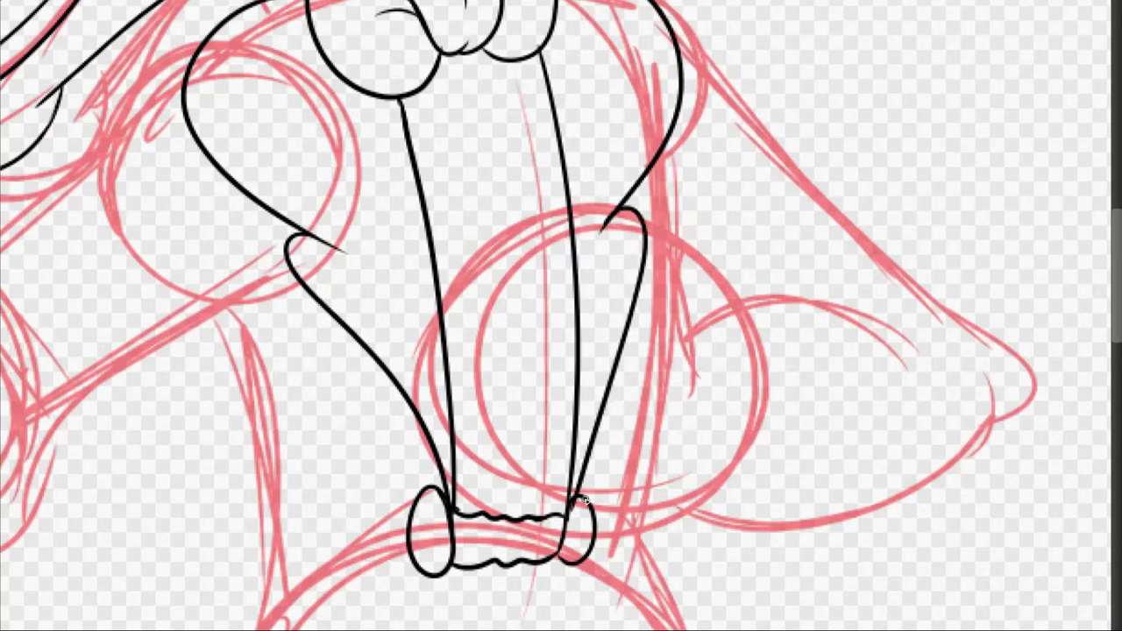
left_click_drag(427, 121, 416, 166)
key("ctrl+z")
mouse_move(421, 118)
left_mouse_down()
mouse_move(464, 158)
mouse_move(543, 96)
left_mouse_up()
key("ctrl+z")
key("ctrl+z")
key("ctrl+z")
mouse_move(412, 121)
left_mouse_down()
mouse_move(529, 113)
mouse_move(543, 88)
left_mouse_up()
left_click_drag(401, 96, 545, 71)
left_click_drag(550, 140, 419, 203)
key("ctrl+z")
left_click_drag(560, 171, 428, 226)
key("ctrl+z")
key("ctrl+z")
key("ctrl+z")
key("ctrl+z")
key("ctrl+z")
mouse_move(403, 105)
left_mouse_down()
mouse_move(514, 93)
mouse_move(554, 110)
mouse_move(410, 148)
left_mouse_up()
key("ctrl+z")
key("ctrl+z")
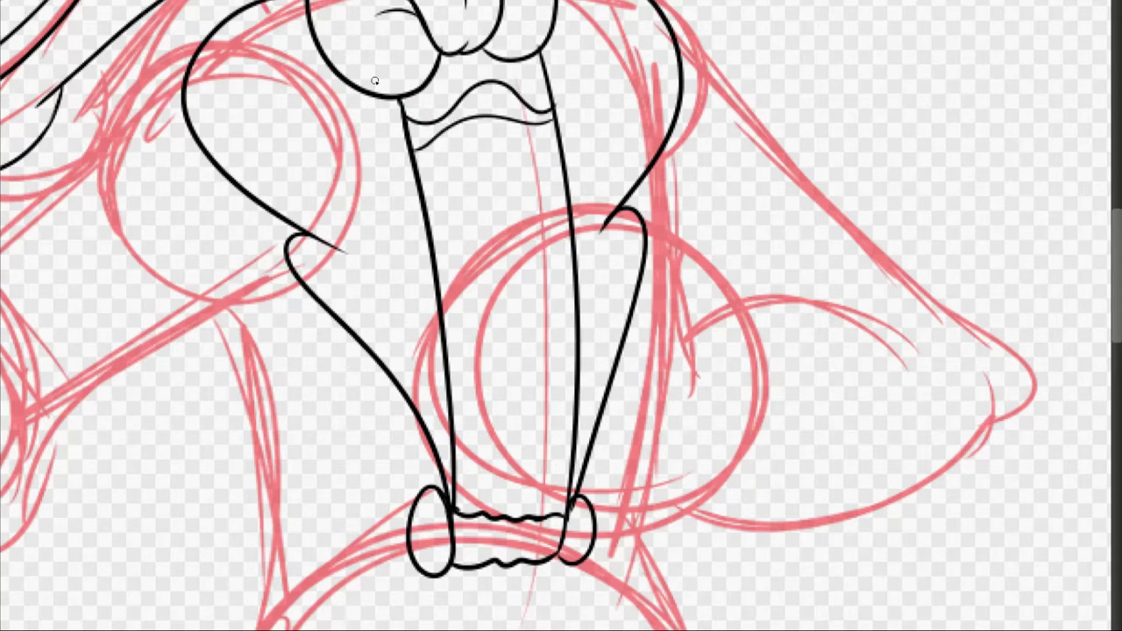
left_click_drag(421, 186, 560, 147)
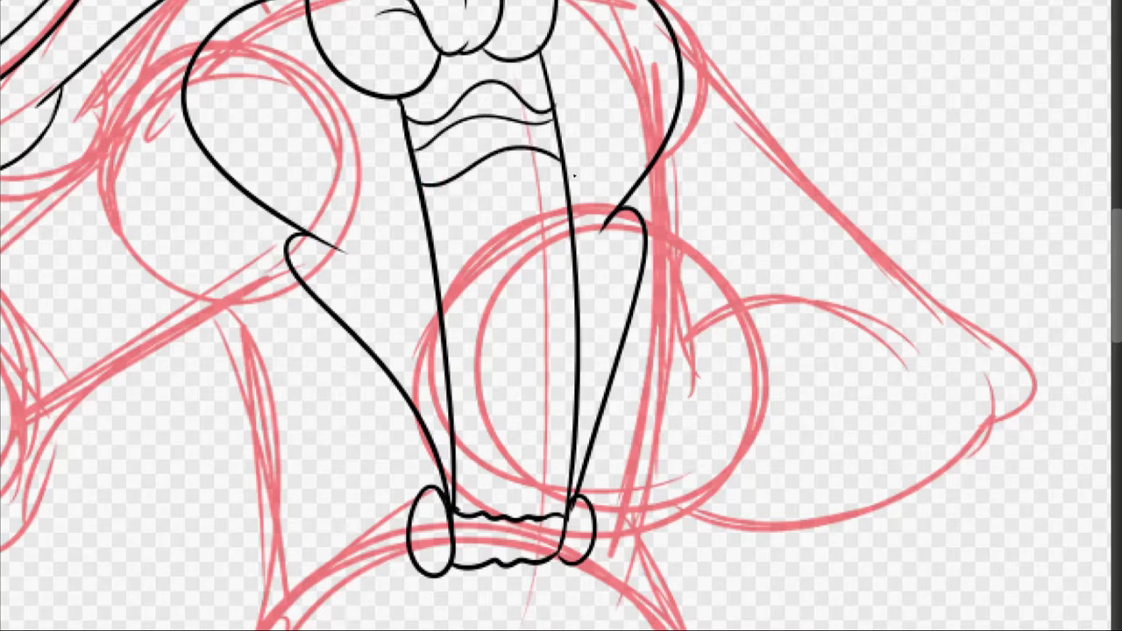
key("ctrl+z")
mouse_move(419, 173)
left_mouse_down()
mouse_move(559, 175)
mouse_move(568, 225)
left_mouse_up()
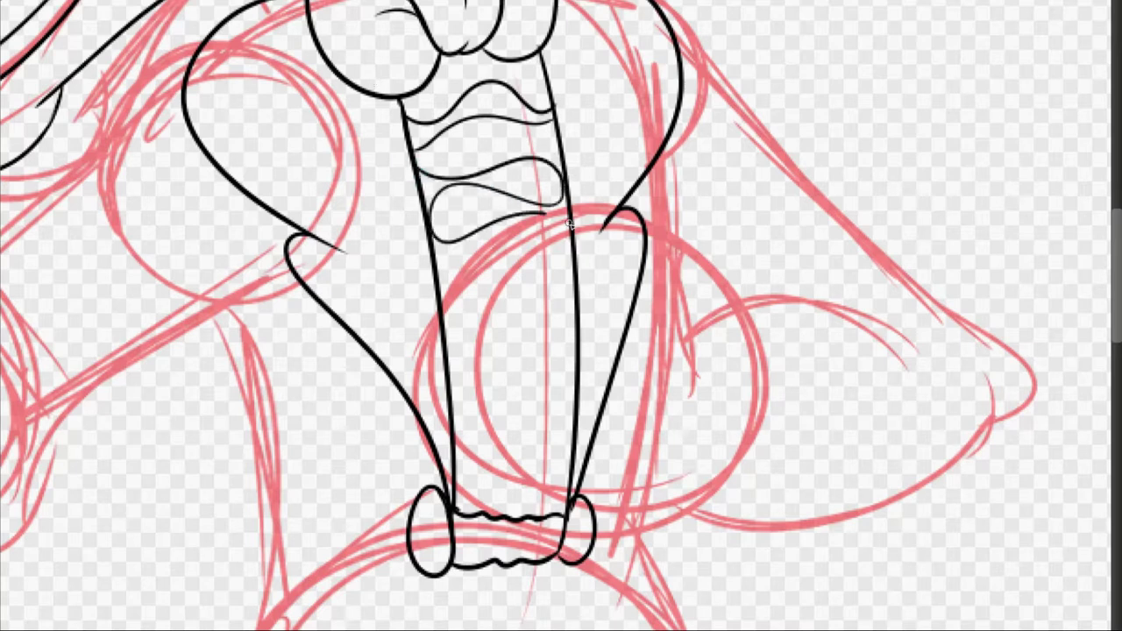
left_click_drag(437, 263, 570, 233)
left_click_drag(435, 298, 573, 269)
key("ctrl+z")
key("ctrl+z")
key("ctrl+z")
key("ctrl+z")
key("ctrl+z")
key("ctrl+z")
Step: Ink wavy ruffles with curled ends across the upper half of the shirt front below the bow tie
mouse_move(603, 117)
left_mouse_down()
mouse_move(412, 144)
mouse_move(514, 140)
left_mouse_up()
left_click_drag(399, 101, 561, 61)
left_click_drag(604, 123, 422, 199)
key("ctrl+z")
left_click_drag(508, 189, 424, 201)
key("ctrl+z")
left_click_drag(607, 174, 428, 201)
left_click_drag(613, 219, 430, 258)
mouse_move(589, 233)
left_mouse_down()
mouse_move(625, 307)
mouse_move(552, 314)
left_mouse_up()
key("ctrl+z")
mouse_move(621, 265)
left_mouse_down()
mouse_move(596, 306)
mouse_move(442, 326)
left_mouse_up()
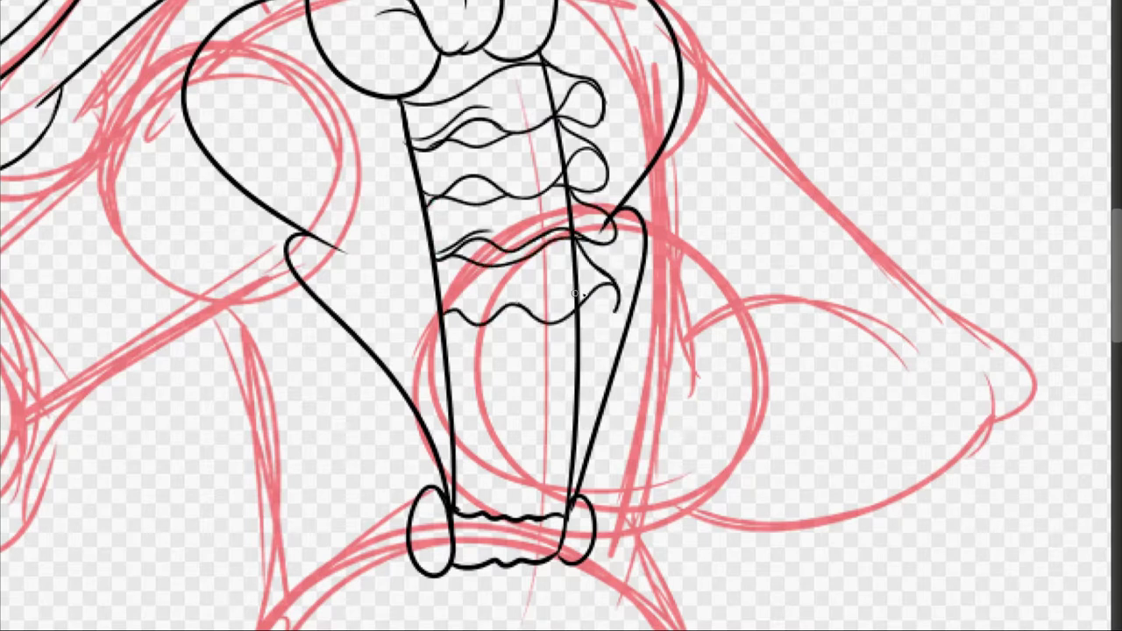
Step: Continue the curled ruffles down to the waist buttons and erase the straight shirt edge crossing them
left_click_drag(617, 305, 436, 336)
left_click_drag(531, 284, 438, 303)
mouse_move(613, 346)
left_mouse_down()
mouse_move(578, 364)
mouse_move(449, 377)
mouse_move(518, 394)
mouse_move(450, 396)
left_mouse_up()
mouse_move(603, 382)
left_mouse_down()
mouse_move(621, 421)
mouse_move(454, 456)
left_mouse_up()
left_click_drag(515, 399, 456, 445)
mouse_move(583, 442)
left_mouse_down()
mouse_move(544, 492)
mouse_move(609, 504)
mouse_move(456, 507)
left_mouse_up()
key("ctrl+z")
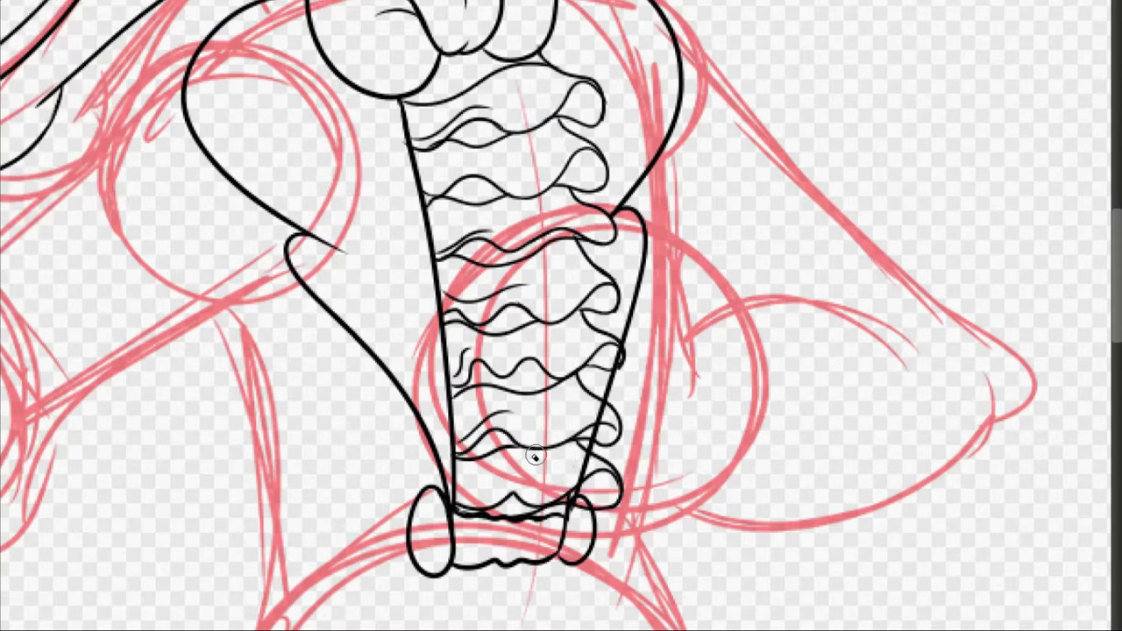
Step: Ink the neck lines from the head to the bow tie and the short line joining the jaw to the lapel
key("5")
key("0")
scroll(528, 295, "down", 3)
scroll(528, 295, "up", 2)
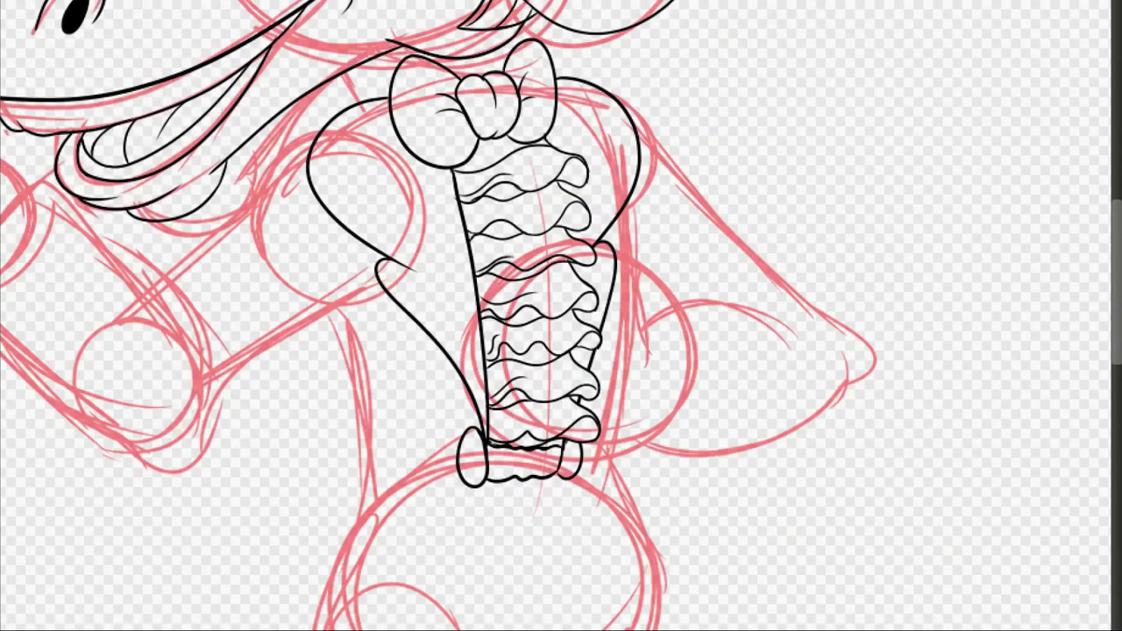
scroll(864, 531, "down", 3)
scroll(446, 401, "up", 4)
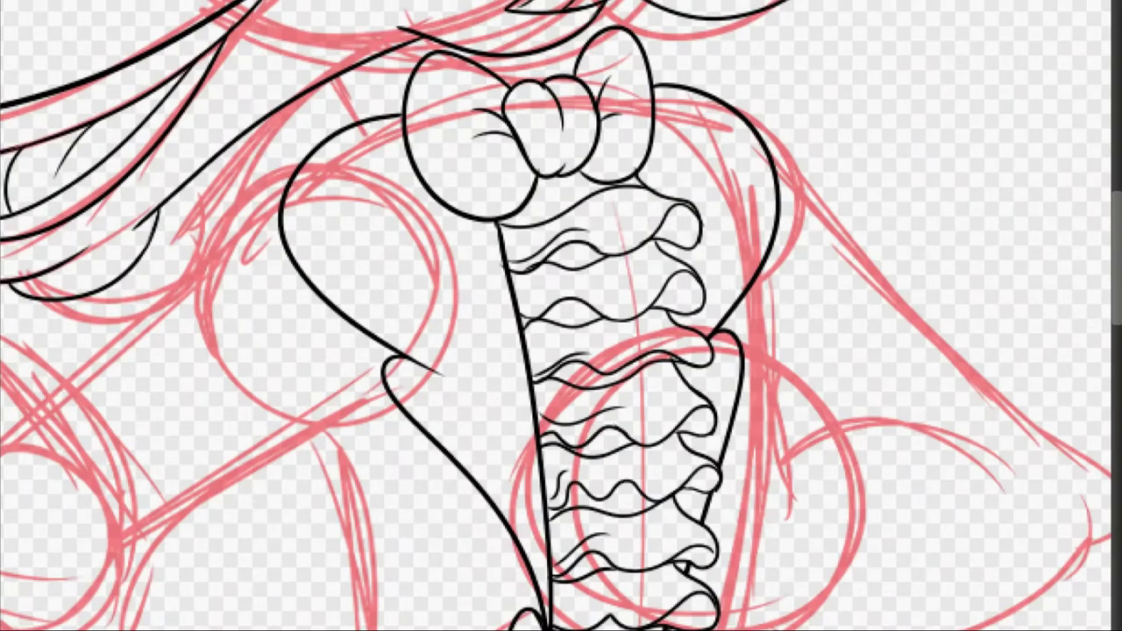
left_click_drag(277, 110, 309, 147)
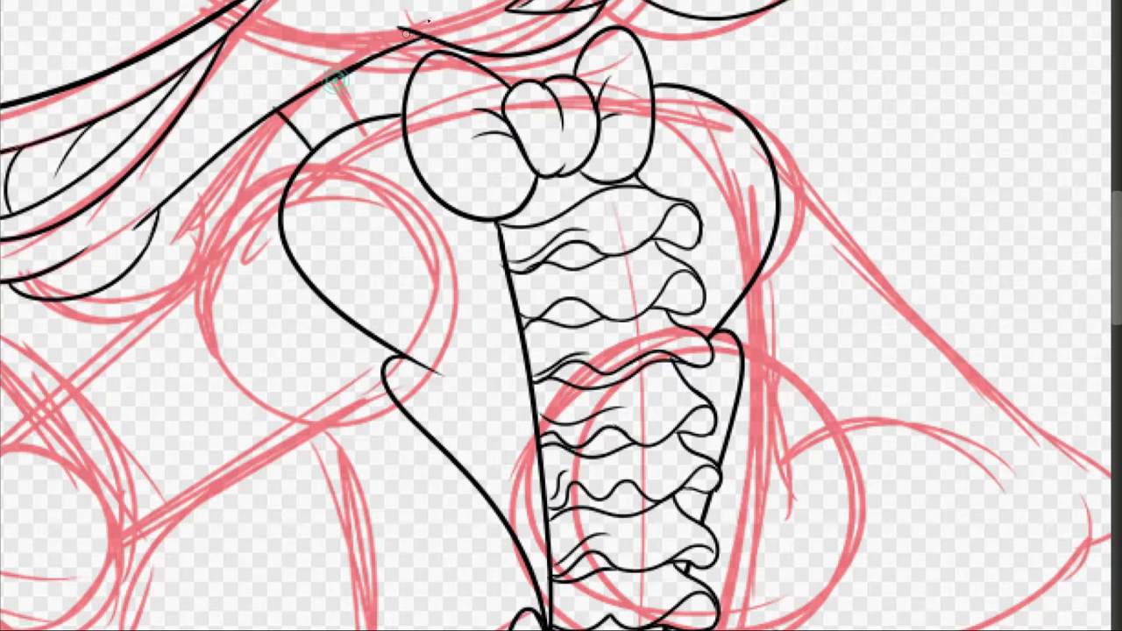
left_click_drag(400, 32, 450, 4)
left_click_drag(652, 87, 671, 2)
key("ctrl+z")
left_click_drag(650, 81, 668, 5)
mouse_move(448, 7)
left_mouse_down()
mouse_move(442, 41)
mouse_move(412, 39)
left_mouse_up()
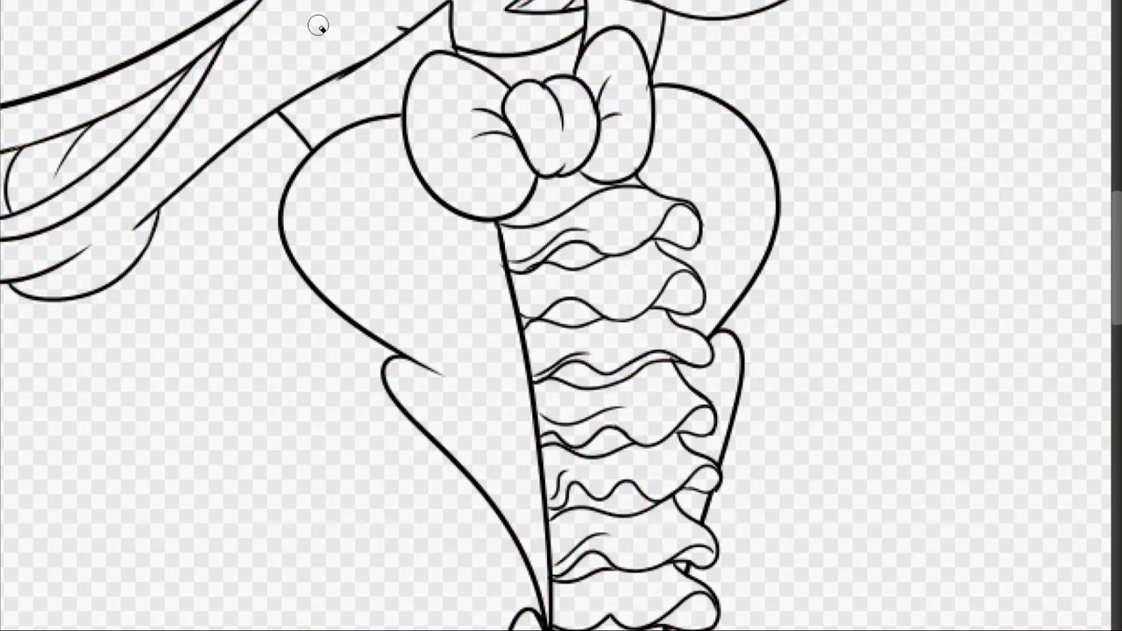
key("ctrl+z")
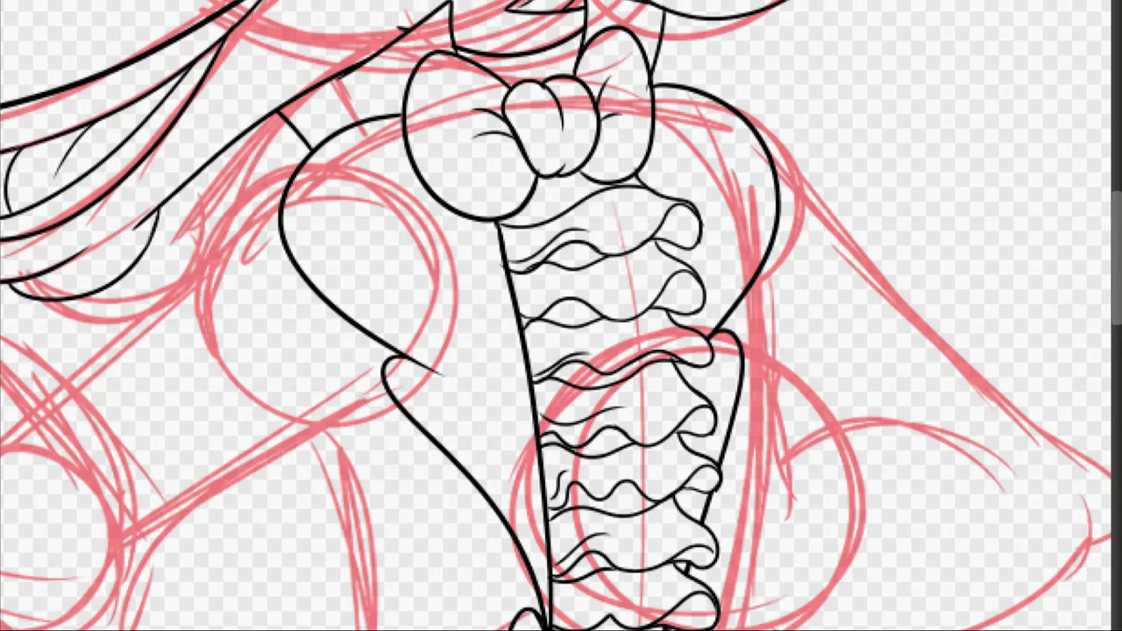
Step: Ink inner border lines along both lapels, plus the upper sleeve edges and the start of the jacket's side
mouse_move(403, 130)
left_mouse_down()
mouse_move(460, 385)
mouse_move(521, 556)
left_mouse_up()
mouse_move(653, 105)
left_mouse_down()
mouse_move(714, 307)
mouse_move(687, 477)
left_mouse_up()
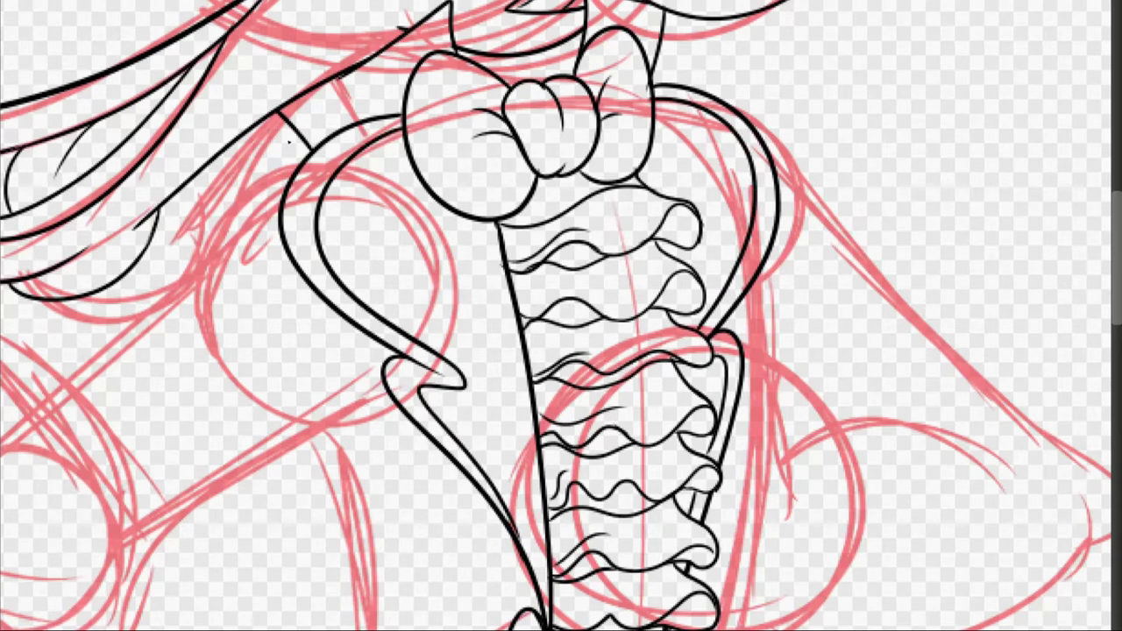
left_click_drag(187, 280, 438, 281)
left_click_drag(605, 322, 412, 473)
left_click_drag(583, 344, 645, 539)
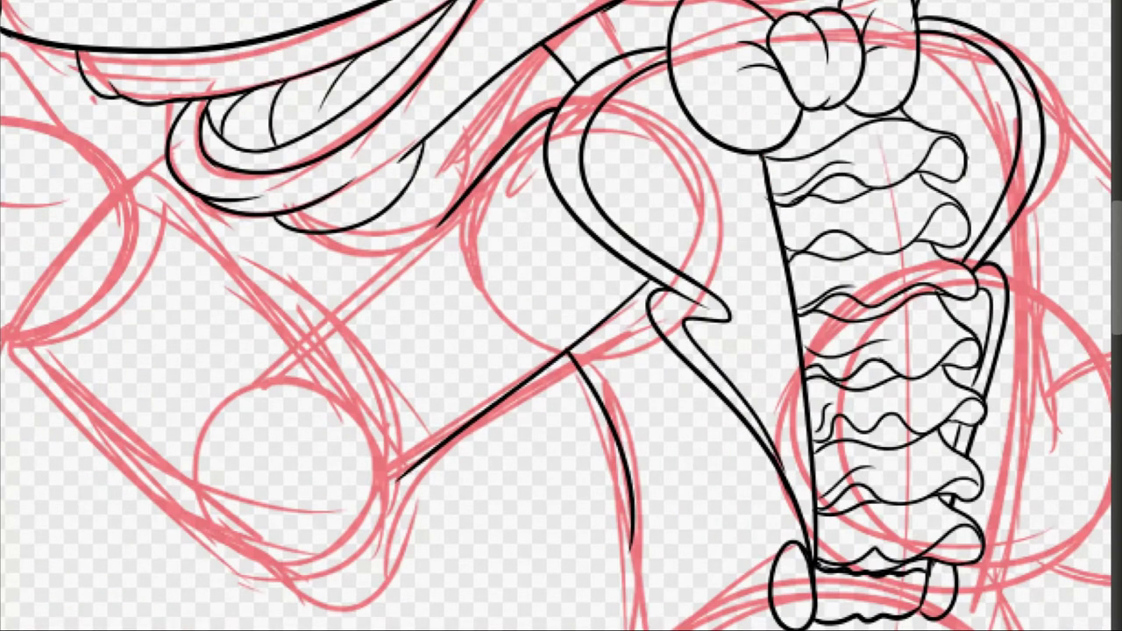
Step: Ink the jacket's rounded front tail with a double hem line curving up to the waist button
left_click_drag(660, 461, 405, 222)
left_click_drag(392, 293, 574, 329)
key("ctrl+z")
mouse_move(392, 294)
left_mouse_down()
mouse_move(538, 400)
mouse_move(583, 373)
left_mouse_up()
key("ctrl+z")
key("ctrl+z")
key("ctrl+z")
mouse_move(329, 103)
left_mouse_down()
mouse_move(561, 384)
mouse_move(303, 434)
mouse_move(536, 387)
left_mouse_up()
key("ctrl+z")
scroll(243, 435, "down", 6)
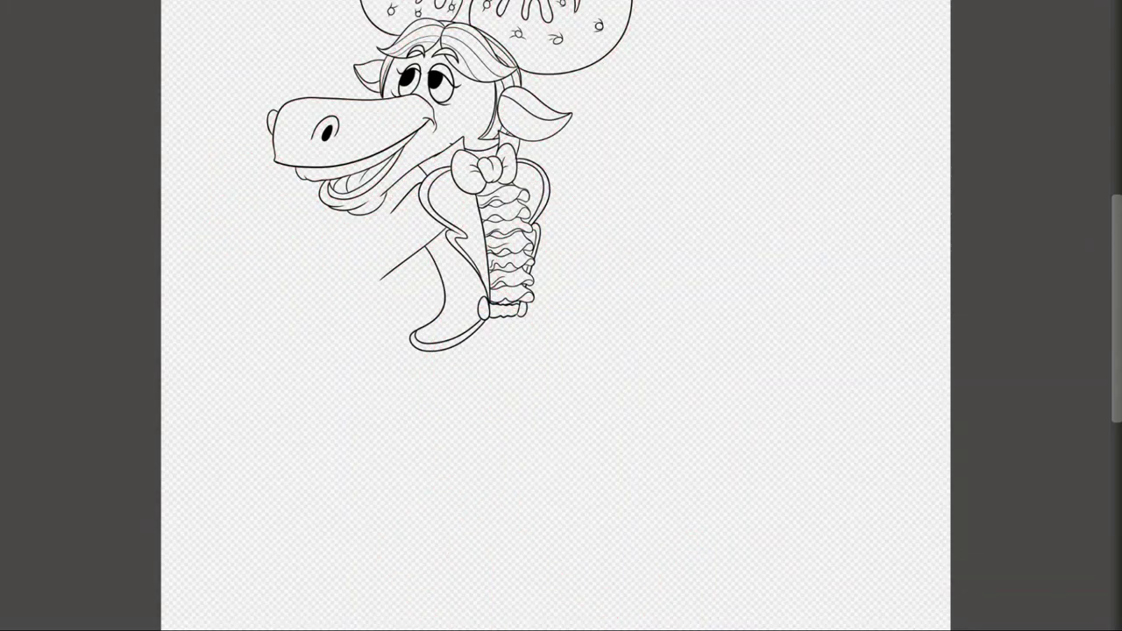
Step: Ink the jacket's other side edge and its rounded double-lined tail, and fade the finished line art
scroll(561, 280, "up", 6)
left_click_drag(399, 435, 548, 482)
mouse_move(508, 9)
left_mouse_down()
mouse_move(496, 342)
mouse_move(585, 490)
left_mouse_up()
key("ctrl+z")
left_click_drag(496, 378, 585, 490)
left_click_drag(582, 412, 419, 464)
left_click_drag(273, 167, 356, 289)
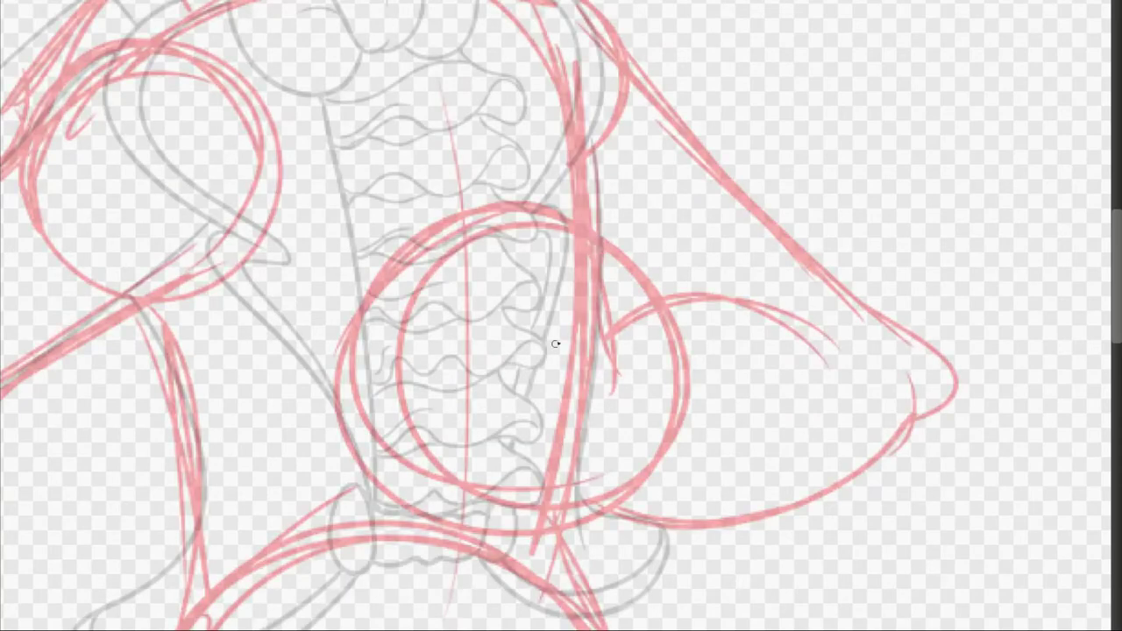
Step: Ink the back of the moose's hand over the shirt front, with slanted lines separating the fingers
mouse_move(649, 282)
left_mouse_down()
mouse_move(538, 218)
mouse_move(348, 374)
left_mouse_up()
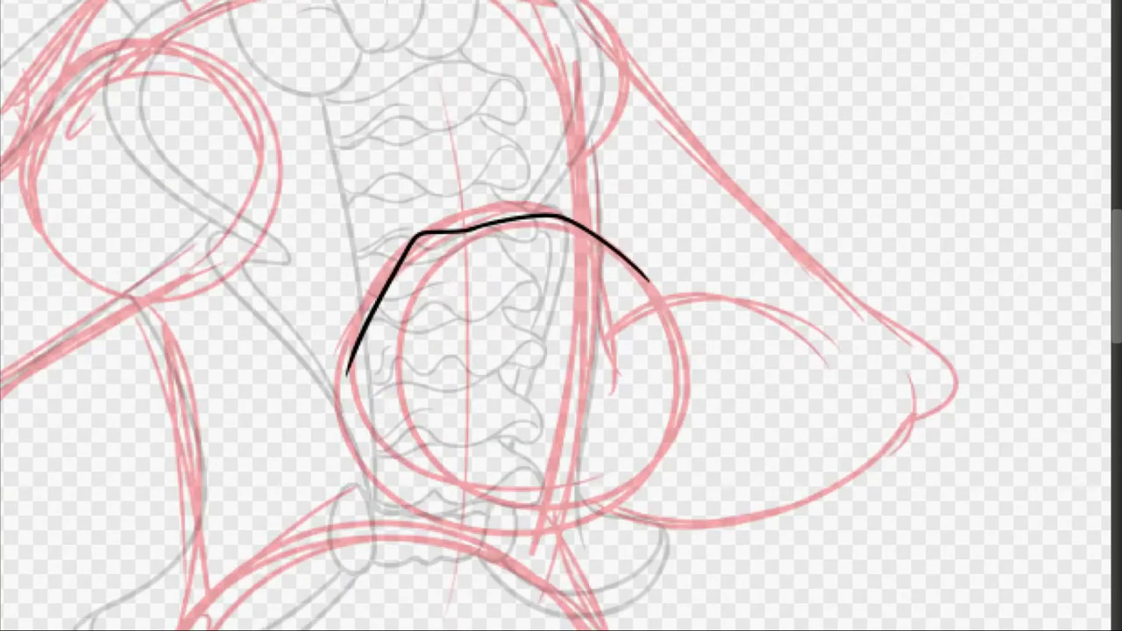
key("ctrl+z")
left_click_drag(487, 224, 359, 419)
left_click_drag(432, 294, 412, 480)
mouse_move(487, 338)
left_mouse_down()
mouse_move(425, 478)
mouse_move(482, 513)
left_mouse_up()
left_click_drag(513, 496, 648, 428)
key("ctrl+z")
mouse_move(408, 260)
left_mouse_down()
mouse_move(455, 247)
mouse_move(657, 329)
left_mouse_up()
key("ctrl+z")
Step: Ink the rounded fingertips along the hand's lower edge and refine the contours of the outermost finger
mouse_move(419, 481)
left_mouse_down()
mouse_move(414, 496)
mouse_move(561, 491)
left_mouse_up()
left_click_drag(511, 499, 476, 514)
key("ctrl+z")
key("ctrl+z")
left_click_drag(445, 285, 416, 490)
left_click_drag(362, 368, 395, 498)
key("ctrl+z")
left_click_drag(368, 308, 417, 508)
key("ctrl+z")
key("ctrl+z")
left_click_drag(376, 303, 427, 506)
key("ctrl+z")
Step: Ink a curved glove cuff with a small rolled edge at the wrist, and the rounded sleeve opening behind it
mouse_move(620, 307)
left_mouse_down()
mouse_move(648, 442)
mouse_move(640, 447)
left_mouse_up()
key("ctrl+z")
key("ctrl+z")
key("ctrl+z")
mouse_move(634, 281)
left_mouse_down()
mouse_move(591, 498)
mouse_move(678, 311)
left_mouse_up()
key("ctrl+z")
left_click_drag(601, 293, 673, 305)
left_click_drag(726, 351, 733, 447)
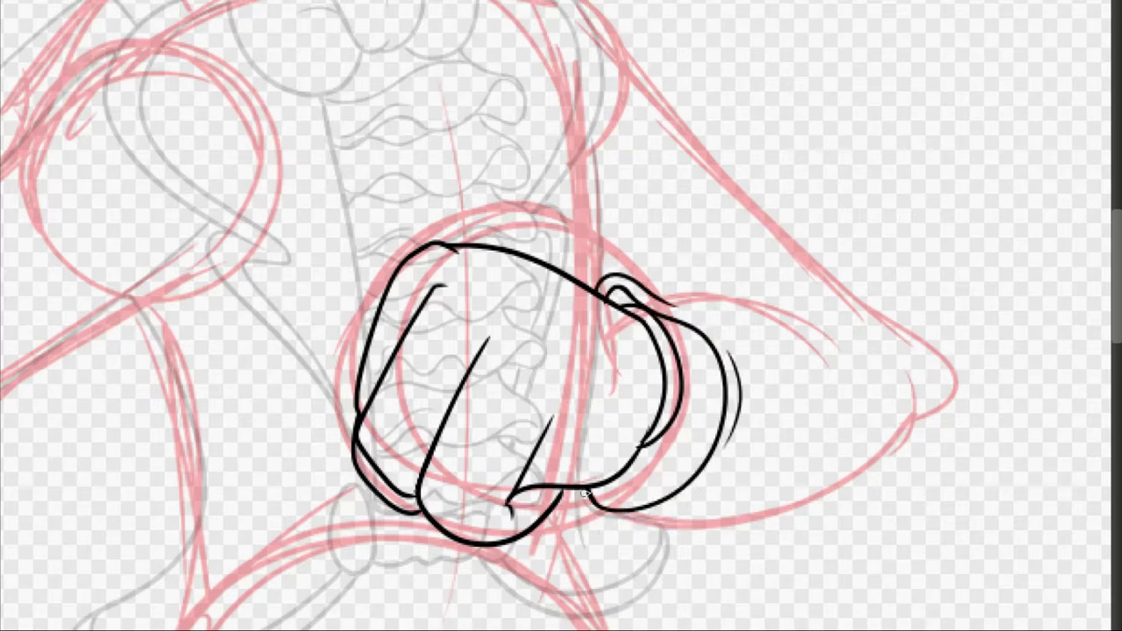
Step: Ink the bent arm's sleeve from the cuff around the elbow to the shoulder, with fold lines near the cuff
left_click_drag(580, 494, 902, 420)
left_click_drag(652, 300, 829, 321)
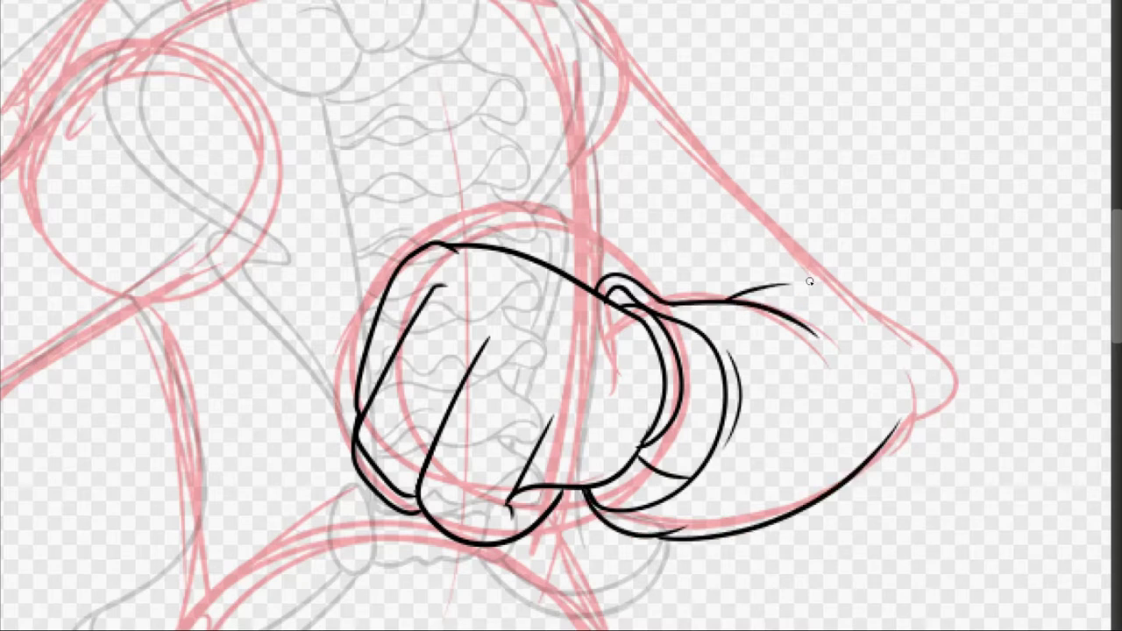
mouse_move(623, 21)
left_mouse_down()
mouse_move(910, 371)
mouse_move(884, 441)
mouse_move(813, 231)
mouse_move(897, 370)
left_mouse_up()
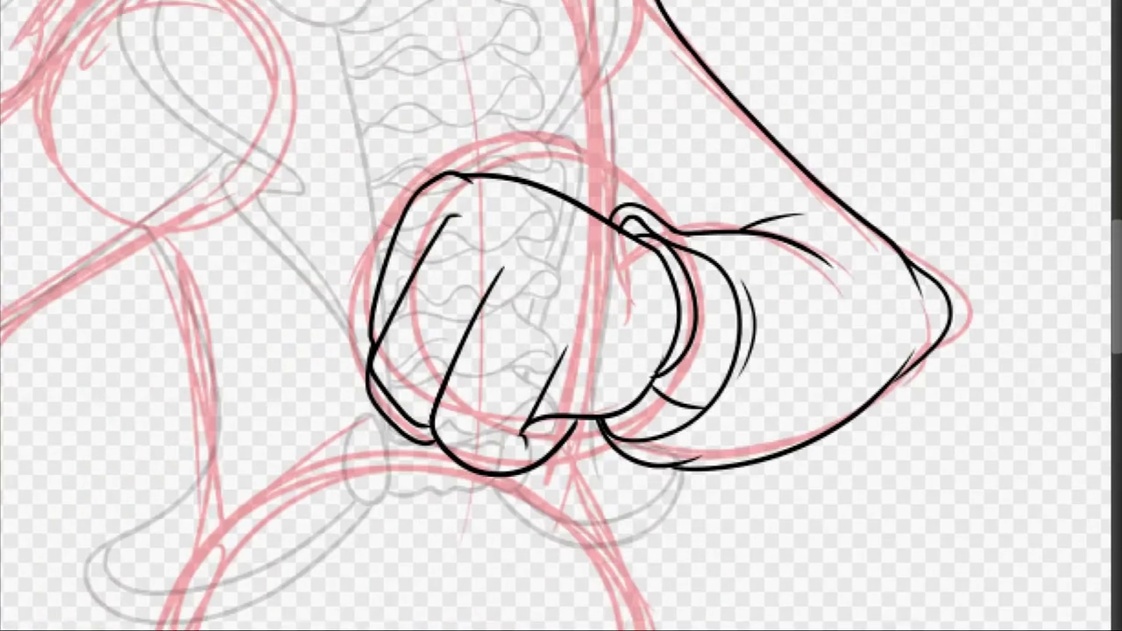
Step: Hide the red sketch and erase the faded shirt ruffle and jacket lines showing through the gloved hand
key("ctrl+comma")
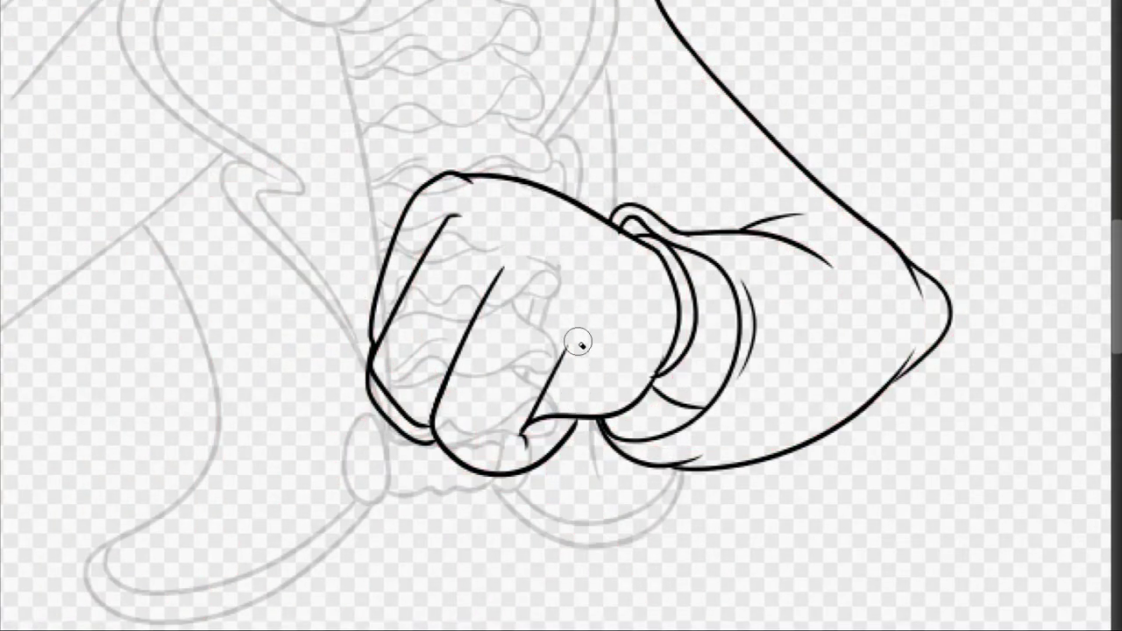
mouse_move(464, 443)
left_mouse_down()
mouse_move(521, 376)
mouse_move(534, 294)
left_mouse_up()
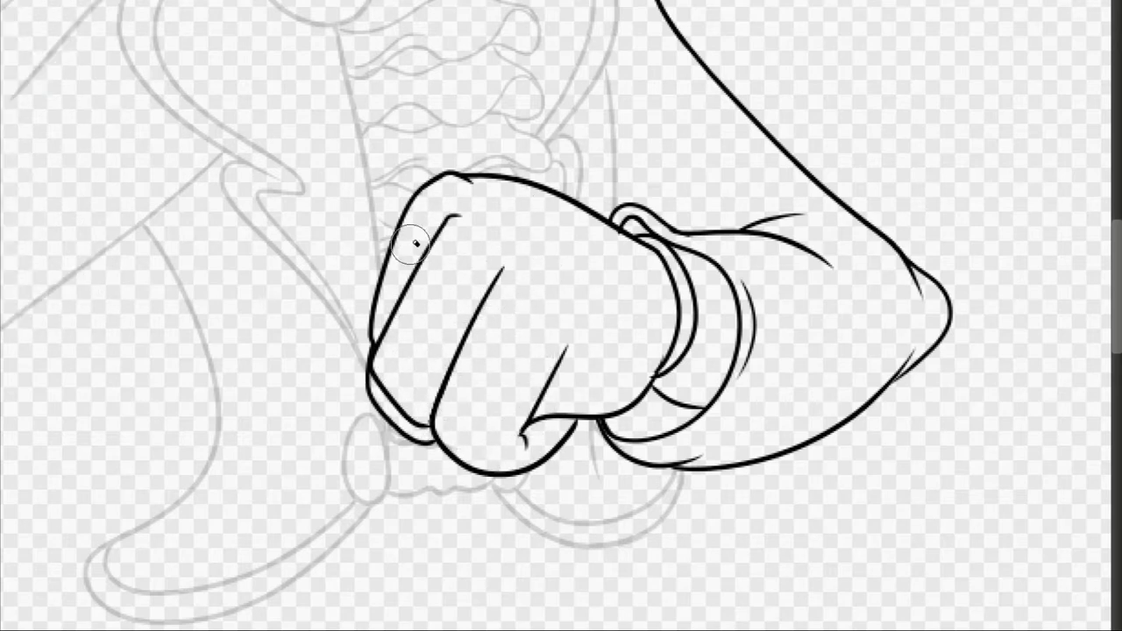
Step: Ink the sleeve contours of the moose's raised arm between the shoulder and the elbow
key("ctrl+0")
key("ctrl+plus")
key("ctrl+plus")
left_click_drag(207, 256, 371, 356)
key("ctrl+plus")
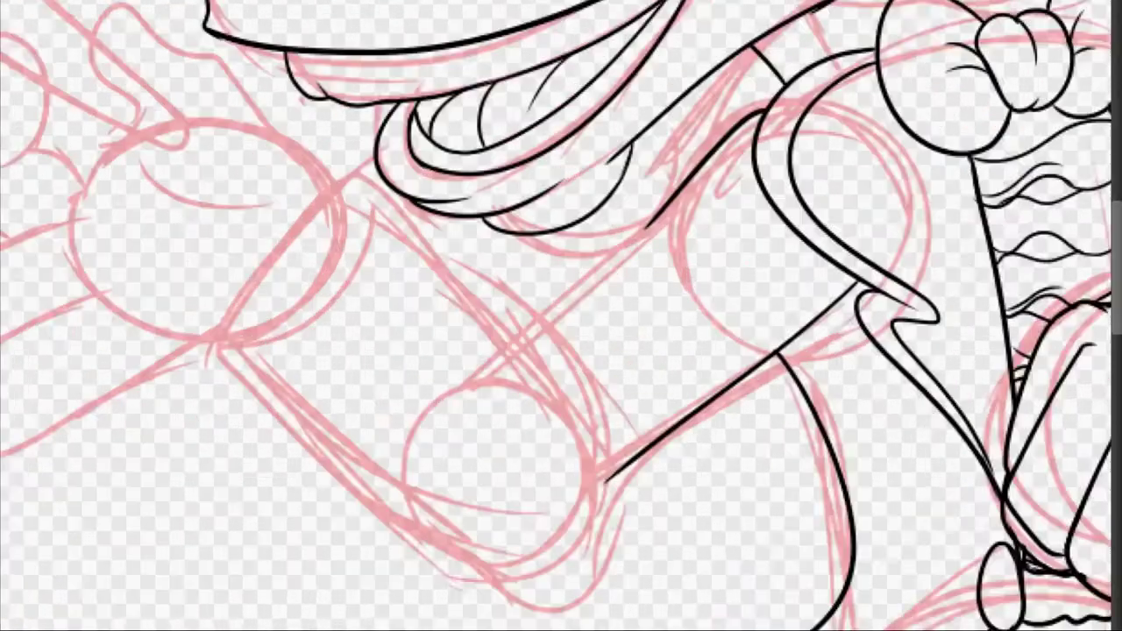
left_click_drag(491, 438, 627, 320)
left_click_drag(819, 57, 692, 184)
mouse_move(491, 40)
left_mouse_down()
mouse_move(355, 217)
mouse_move(447, 197)
left_mouse_up()
key("ctrl+z")
Step: Ink the raised forearm's sleeve with elbow folds, and a curved glove cuff at the wrist
left_click_drag(351, 219, 486, 197)
left_click_drag(507, 35, 531, 132)
left_click_drag(531, 66, 692, 298)
mouse_move(376, 229)
left_mouse_down()
mouse_move(596, 422)
mouse_move(775, 332)
left_mouse_up()
left_click_drag(728, 361, 694, 419)
left_click_drag(656, 210, 712, 247)
left_click_drag(484, 98, 426, 187)
key("ctrl+z")
Step: Ink the raised hand's two extended fingers and the bent finger that pinches the cigar
left_click_drag(201, 293, 367, 315)
mouse_move(425, 187)
left_mouse_down()
mouse_move(350, 312)
mouse_move(517, 239)
left_mouse_up()
mouse_move(381, 112)
left_mouse_down()
mouse_move(186, 219)
mouse_move(219, 277)
mouse_move(385, 128)
left_mouse_up()
key("ctrl+z")
key("ctrl+z")
left_click_drag(312, 143, 269, 275)
mouse_move(200, 209)
left_mouse_down()
mouse_move(267, 63)
mouse_move(308, 154)
mouse_move(298, 174)
left_mouse_up()
key("ctrl+z")
mouse_move(294, 179)
left_mouse_down()
mouse_move(268, 202)
mouse_move(340, 198)
left_mouse_up()
left_click_drag(198, 208, 272, 268)
Step: Ink the raised hand's palm, thumb base and upright digit, and refine the glove cuff's inner edge
left_click_drag(338, 238, 395, 328)
left_click_drag(340, 209, 387, 161)
key("ctrl+z")
left_click_drag(480, 203, 603, 221)
key("ctrl+z")
left_click_drag(436, 204, 463, 357)
key("ctrl+z")
left_click_drag(476, 193, 497, 364)
left_click_drag(539, 167, 344, 35)
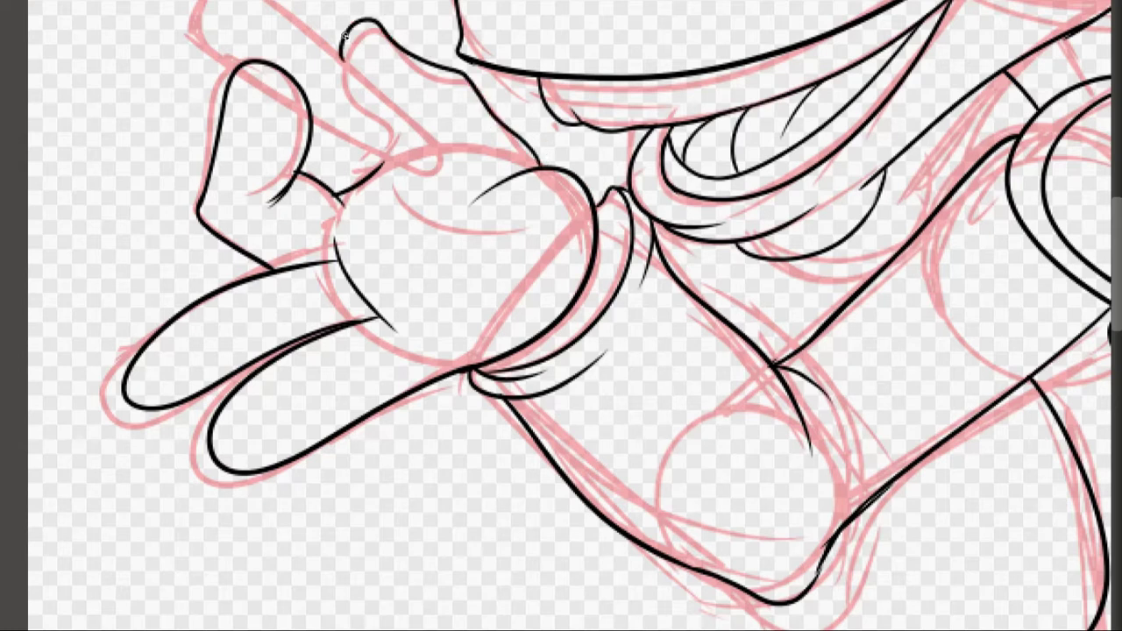
mouse_move(526, 335)
left_mouse_down()
mouse_move(574, 284)
mouse_move(598, 455)
left_mouse_up()
Step: Ink the cigar held between the fingers, with a rounded end and curved bands across its body
left_click_drag(359, 256, 250, 254)
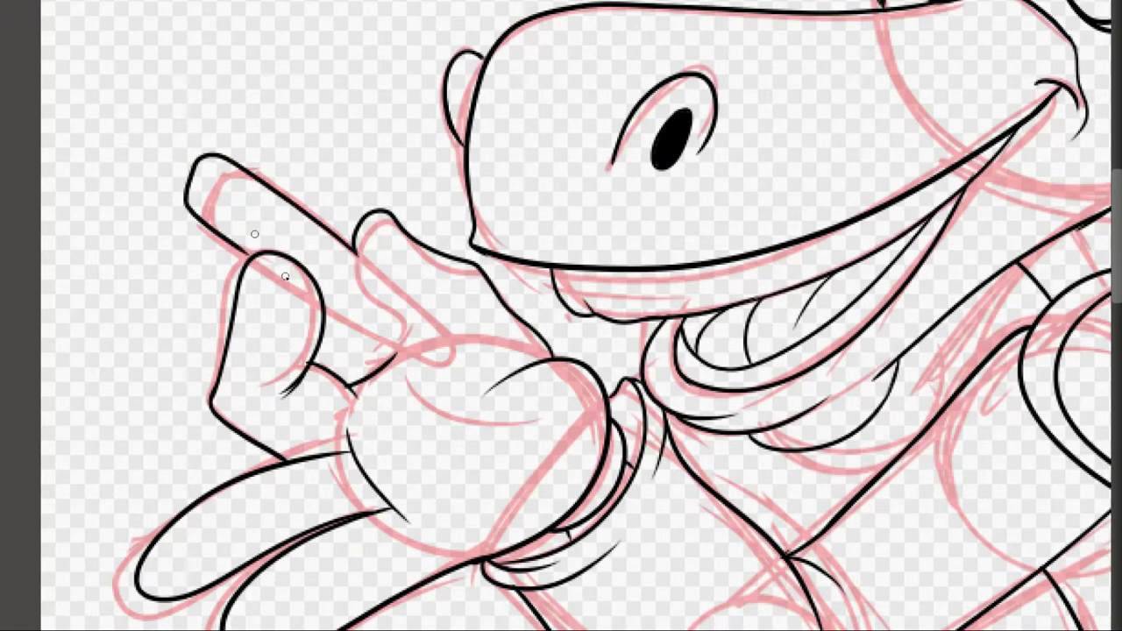
left_click_drag(317, 248, 321, 315)
mouse_move(233, 163)
left_mouse_down()
mouse_move(206, 217)
mouse_move(298, 267)
left_mouse_up()
left_click_drag(302, 213, 309, 259)
left_click_drag(343, 256, 347, 311)
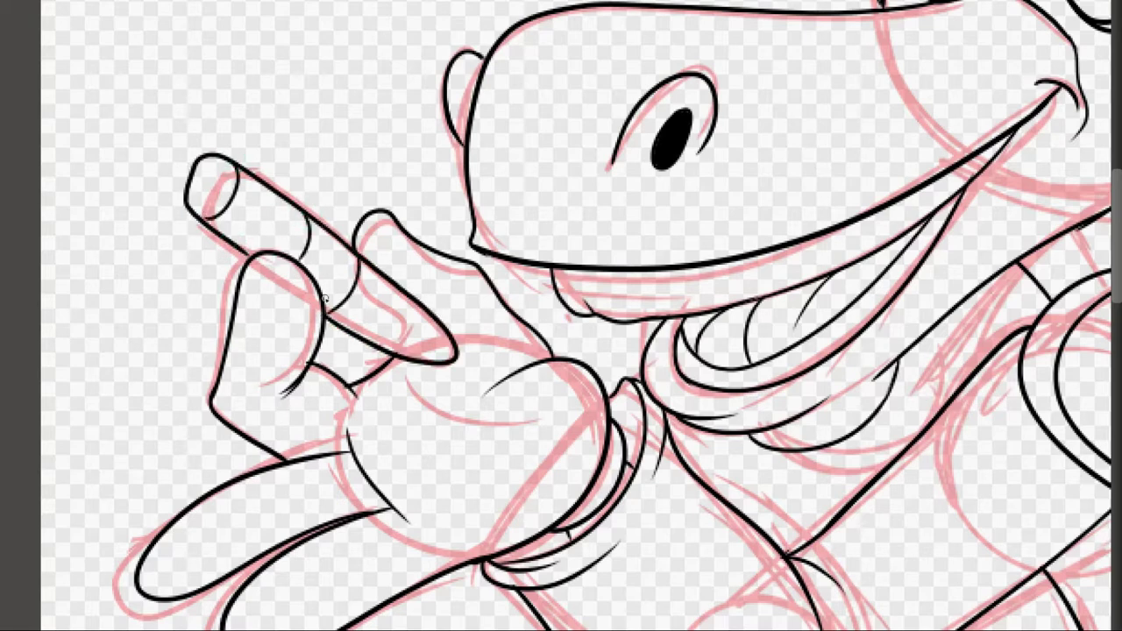
mouse_move(225, 162)
left_mouse_down()
mouse_move(209, 219)
mouse_move(223, 214)
left_mouse_up()
Step: Ink the curved trouser waistline below the jacket, with two short fold lines above it
scroll(560, 315, "down", 5)
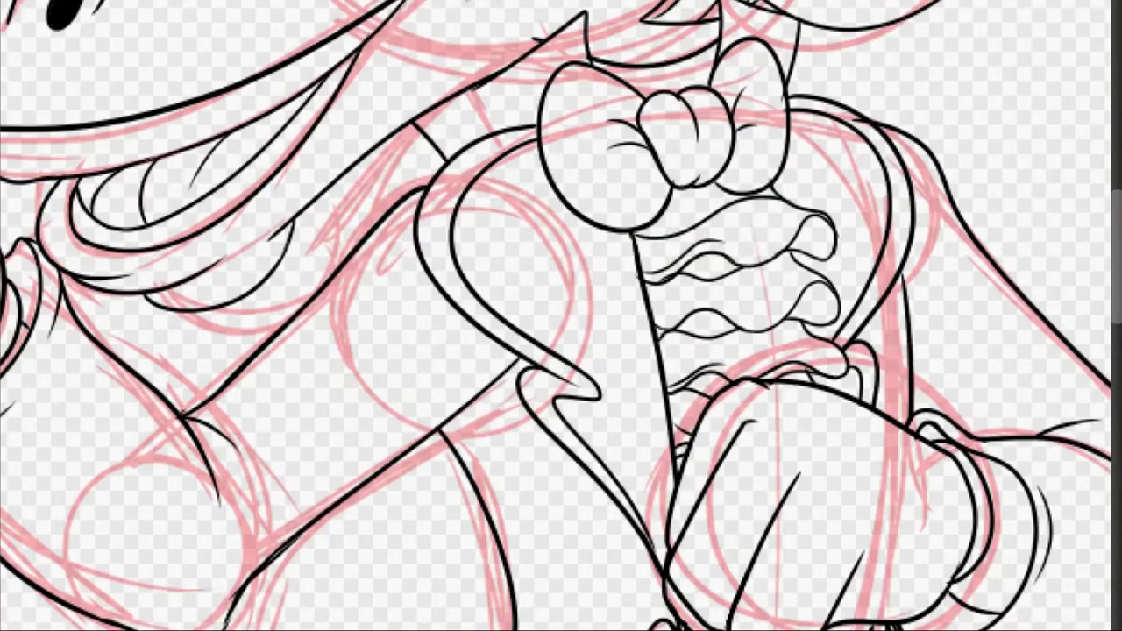
scroll(560, 316, "down", 3)
scroll(561, 316, "up", 8)
left_click_drag(767, 107, 438, 145)
left_click_drag(482, 114, 635, 88)
left_click_drag(582, 70, 662, 68)
left_click_drag(776, 150, 706, 425)
mouse_move(307, 189)
left_mouse_down()
mouse_move(272, 293)
mouse_move(298, 504)
left_mouse_up()
left_click_drag(348, 211, 574, 455)
key("ctrl+z")
key("ctrl+z")
key("ctrl+z")
key("ctrl+z")
Step: Ink the moose's rounded seat and both sides of the front thigh down to the knee, adding short knee creases
mouse_move(777, 151)
left_mouse_down()
mouse_move(657, 430)
mouse_move(586, 439)
left_mouse_up()
left_click_drag(349, 215, 618, 628)
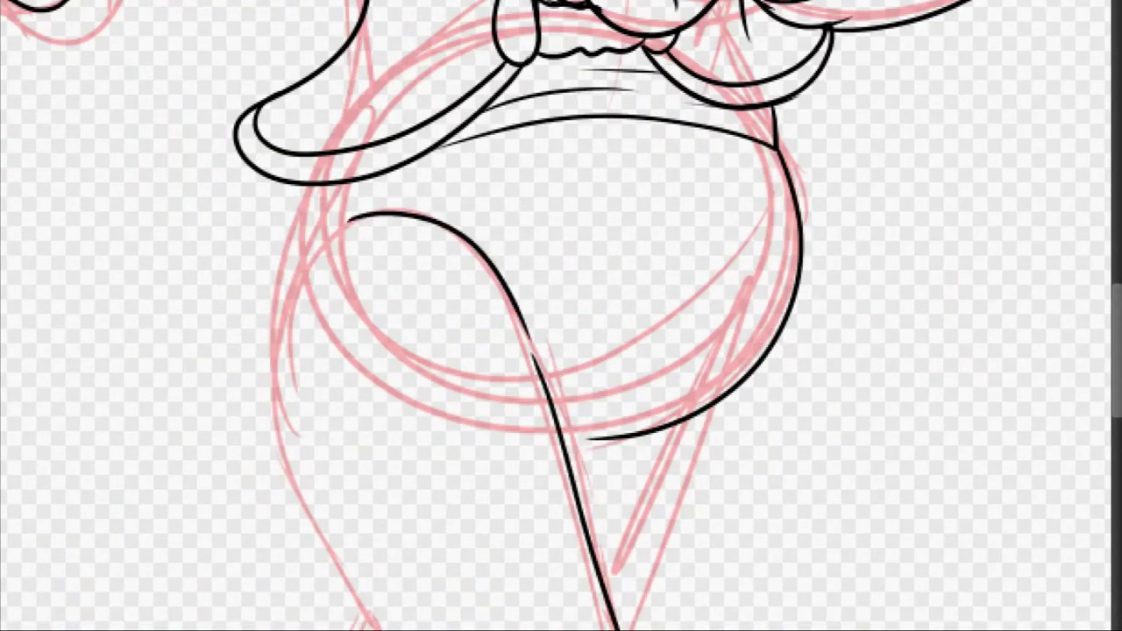
scroll(561, 350, "down", 5)
left_click_drag(508, 254, 538, 415)
left_click_drag(412, 335, 443, 400)
scroll(458, 425, "up", 3)
mouse_move(315, 3)
left_mouse_down()
mouse_move(286, 131)
mouse_move(490, 628)
left_mouse_up()
Step: Ink the front trouser leg flaring out below the knee, with a curved open hem
scroll(561, 351, "down", 5)
mouse_move(410, 88)
left_mouse_down()
mouse_move(419, 11)
mouse_move(782, 403)
left_mouse_up()
mouse_move(771, 371)
left_mouse_down()
mouse_move(659, 424)
mouse_move(493, 627)
left_mouse_up()
left_click_drag(775, 378, 782, 433)
scroll(561, 351, "down", 3)
mouse_move(219, 22)
left_mouse_down()
mouse_move(344, 628)
mouse_move(330, 627)
left_mouse_up()
key("ctrl+z")
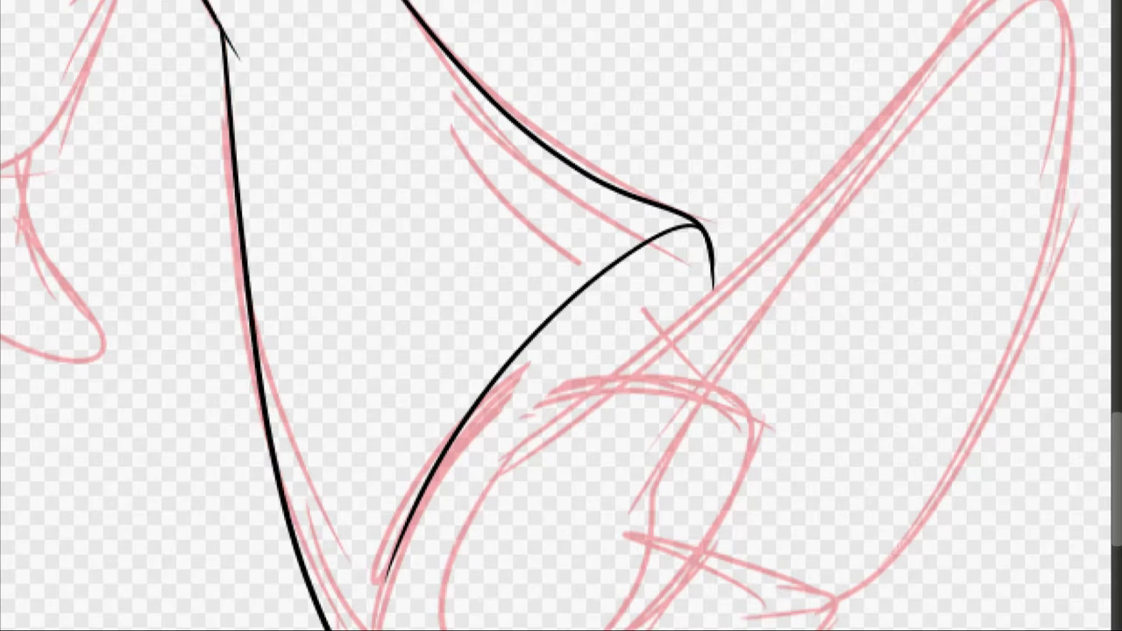
Step: Ink the front foot's upturned shoe with its long sole, rounded back and block heel
left_click_drag(504, 458, 964, 4)
mouse_move(1043, 1)
left_mouse_down()
mouse_move(843, 592)
mouse_move(653, 540)
left_mouse_up()
left_click_drag(954, 11, 652, 541)
left_click_drag(653, 540, 632, 628)
scroll(631, 543, "down", 3)
left_click_drag(419, 326, 525, 588)
left_click_drag(539, 504, 488, 572)
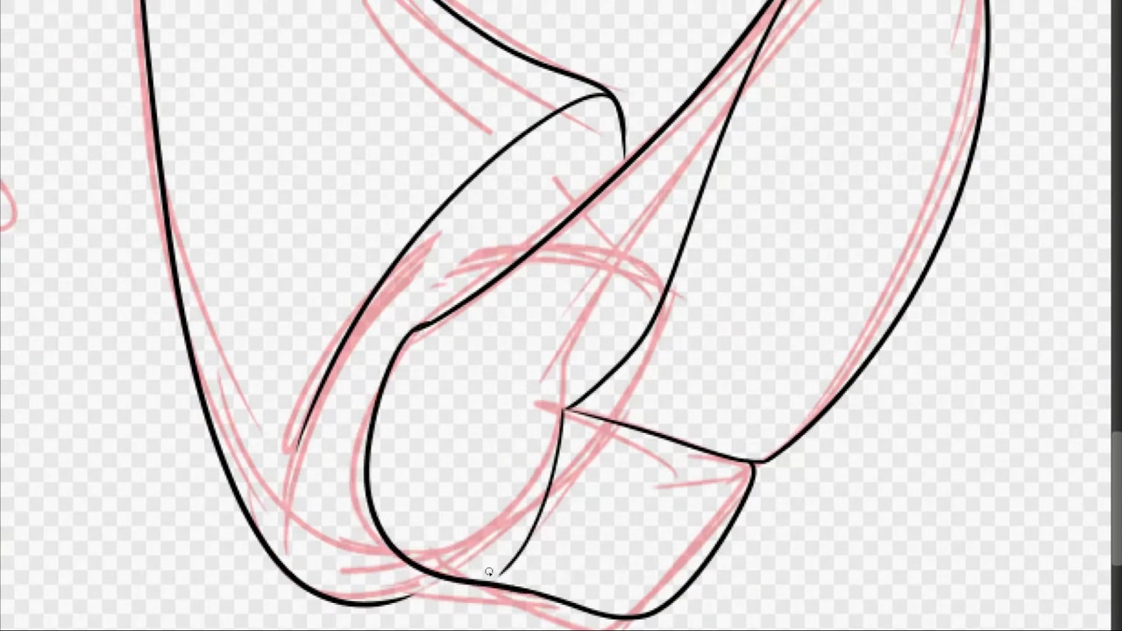
Step: Ink the end of the trouser hem, try short ankle lines inside it, and erase the ankle and upper heel lines
left_click_drag(507, 270, 414, 326)
left_click_drag(417, 244, 473, 270)
left_click_drag(312, 413, 364, 459)
left_click_drag(315, 401, 284, 566)
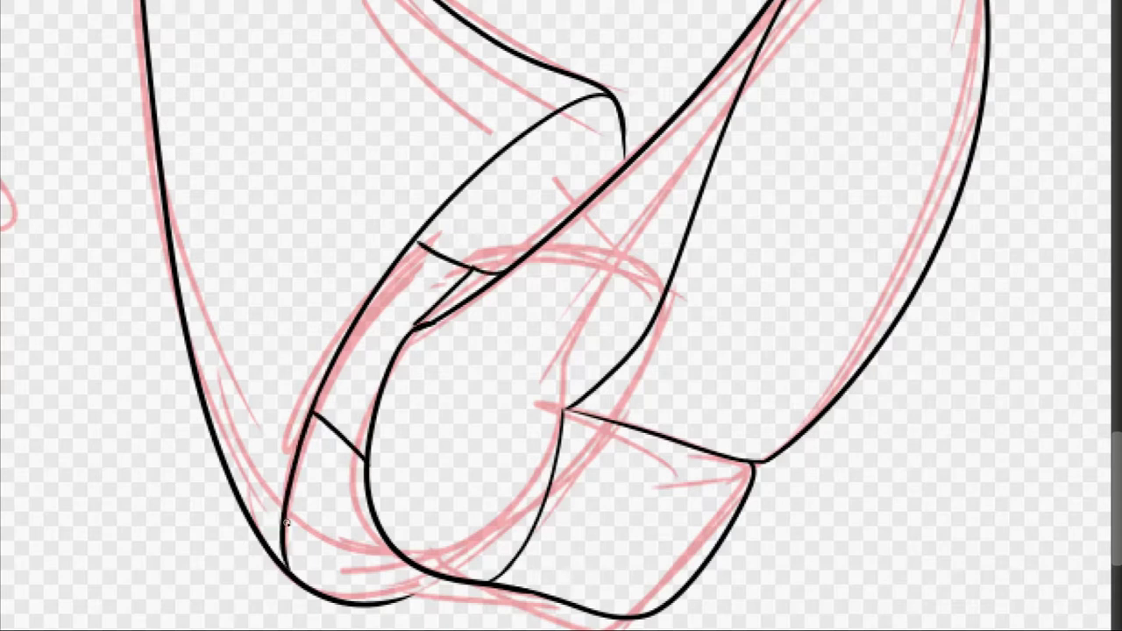
key("e")
mouse_move(465, 263)
left_mouse_down()
mouse_move(438, 238)
mouse_move(350, 418)
mouse_move(316, 456)
left_mouse_up()
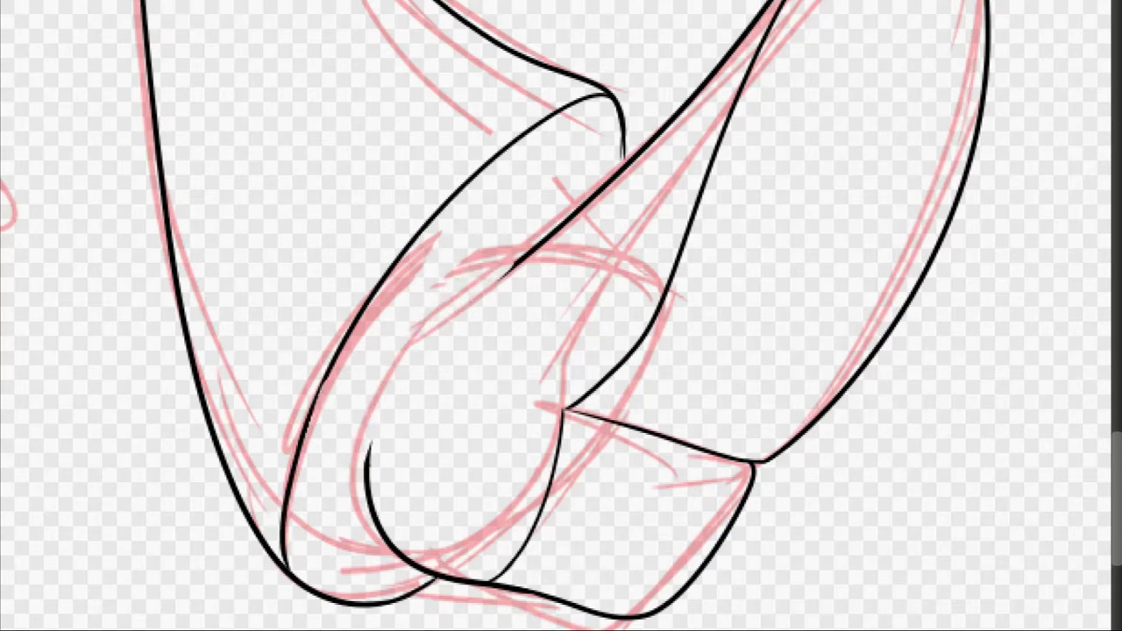
Step: Redraw the two ankle lines inside the trouser hem and the shoe's opening between them
key("e")
left_click_drag(430, 228, 491, 279)
left_click_drag(323, 388, 368, 457)
left_click_drag(495, 279, 368, 456)
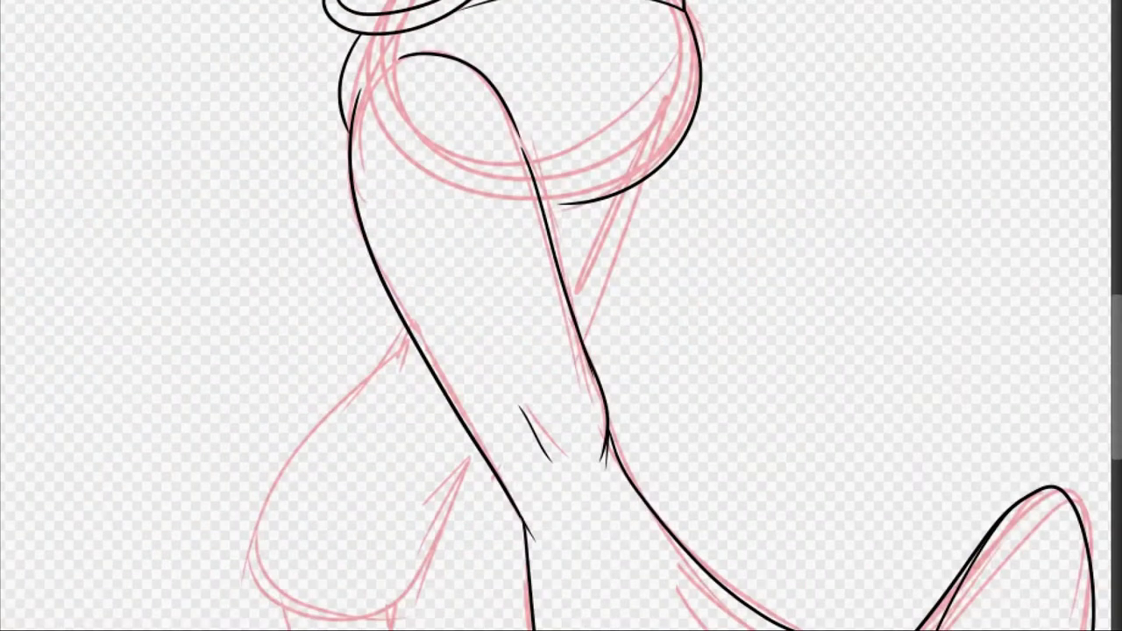
Step: Ink the moose's back lower leg from the knee folds to the rounded hem, and the pointed shoe below it
scroll(561, 315, "up", 2)
left_click_drag(399, 160, 373, 232)
mouse_move(495, 344)
left_mouse_down()
mouse_move(422, 387)
mouse_move(205, 565)
left_mouse_up()
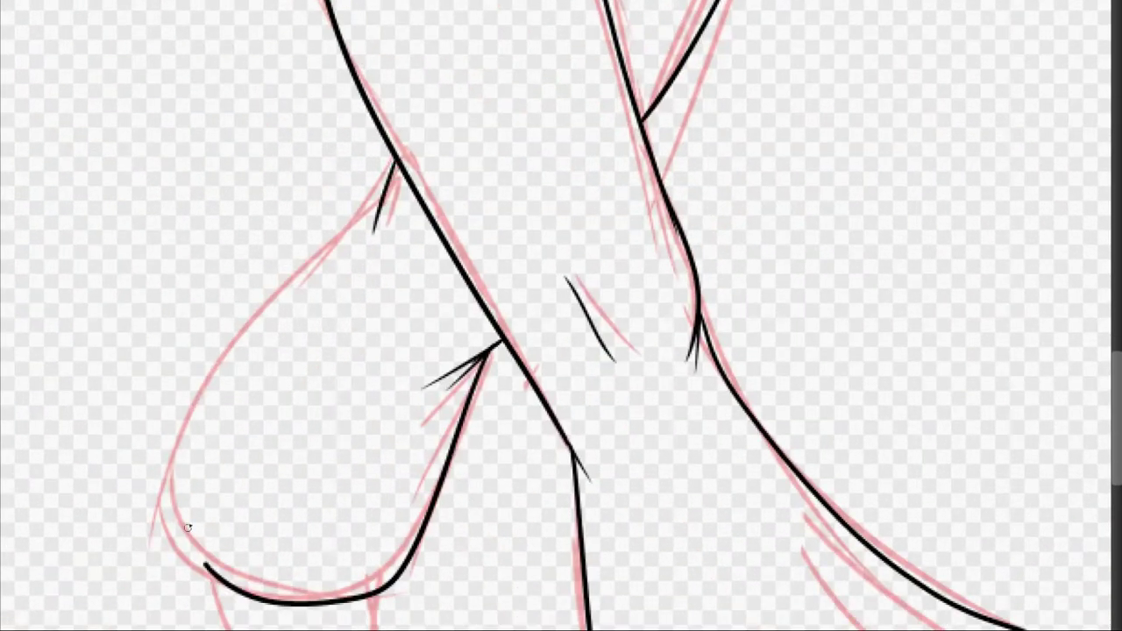
left_click_drag(377, 209, 207, 565)
scroll(206, 565, "down", 3)
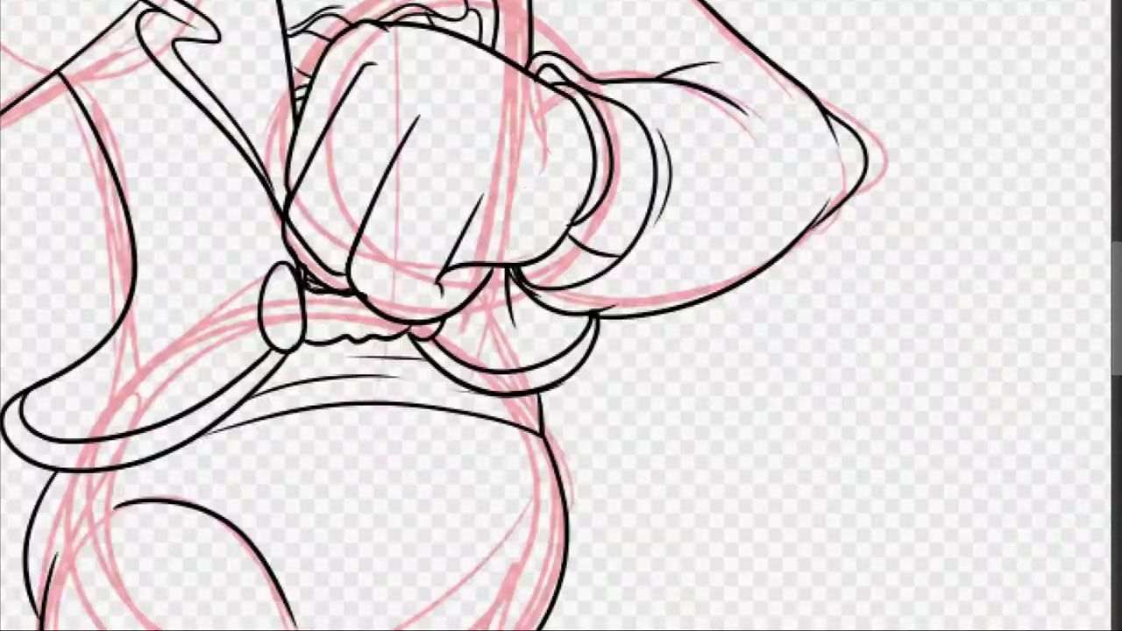
key("ctrl+z")
left_click_drag(409, 394, 543, 313)
key("ctrl+z")
mouse_move(298, 184)
left_mouse_down()
mouse_move(311, 241)
mouse_move(601, 514)
left_mouse_up()
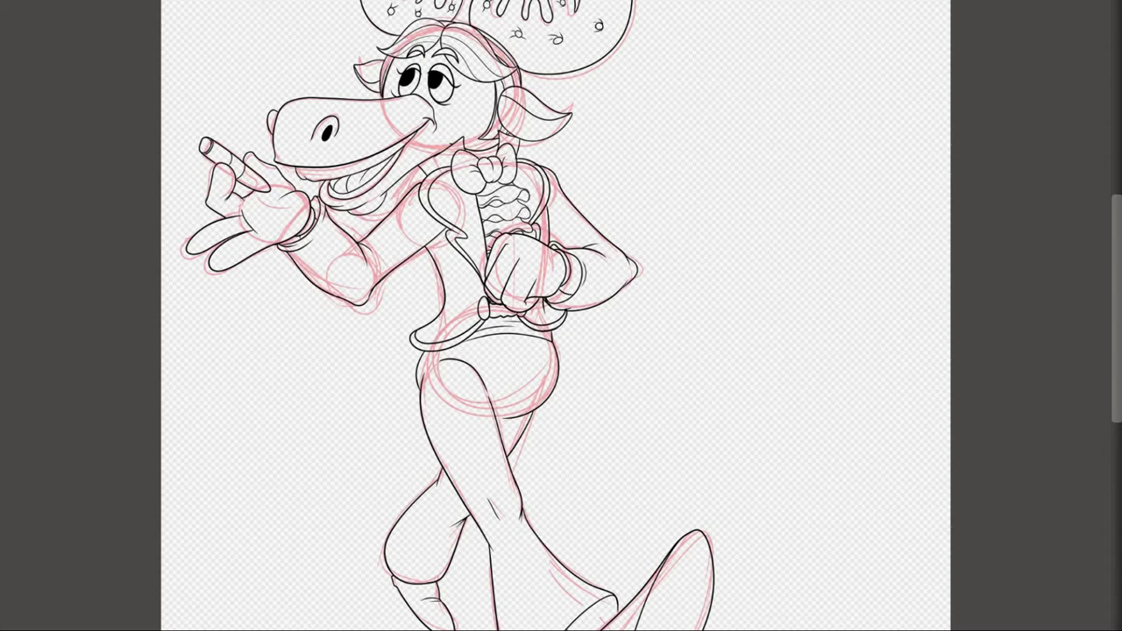
Step: Transform the back lower leg and shoe to shorten them, keeping the trouser lines joined to the front leg
scroll(543, 526, "up", 3)
left_click_drag(482, 189, 493, 174)
left_click_drag(527, 273, 545, 259)
key("ctrl+t")
key("Return")
scroll(561, 316, "down", 3)
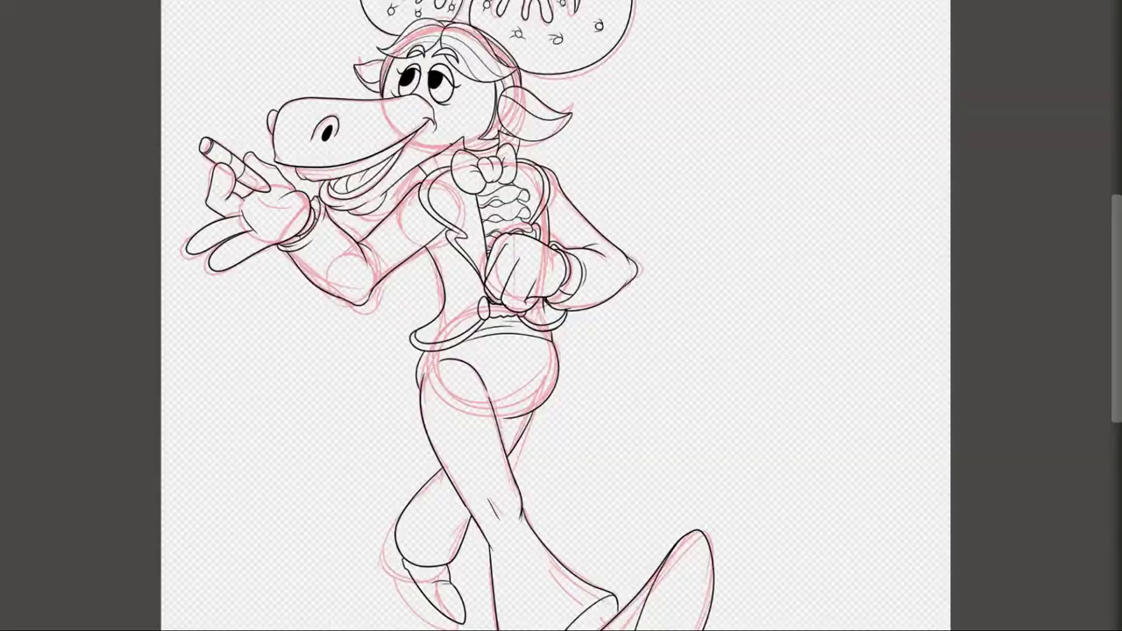
scroll(430, 560, "up", 5)
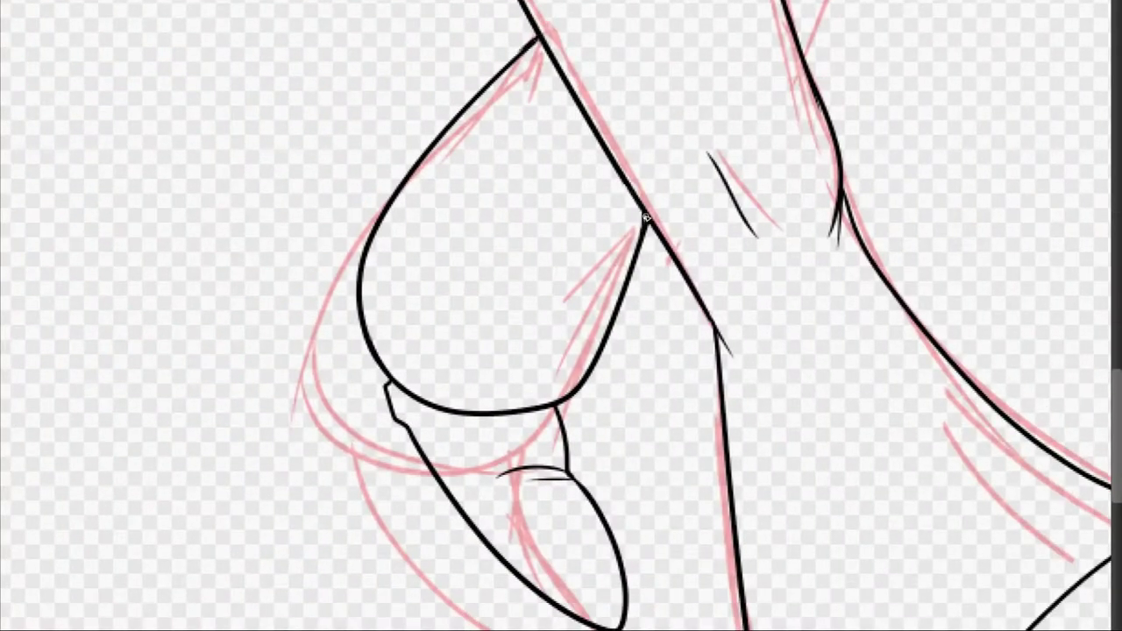
Step: Swap the moose's red sketch for the stout companion's, and ink the companion's two nostrils and the snout's upper edge
scroll(646, 218, "down", 5)
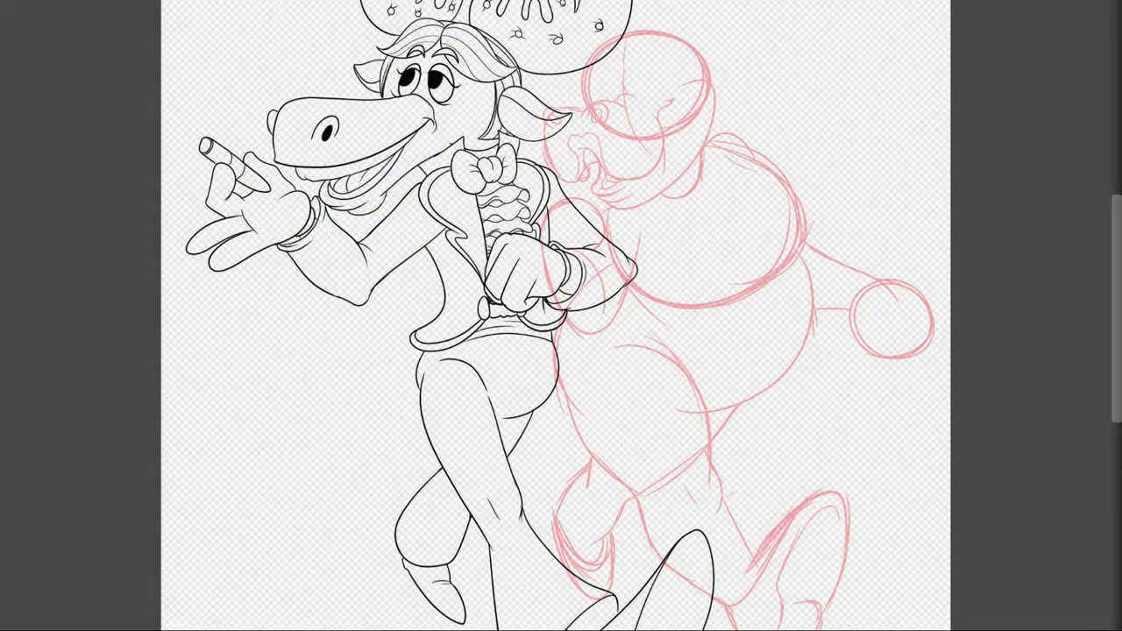
scroll(540, 295, "up", 5)
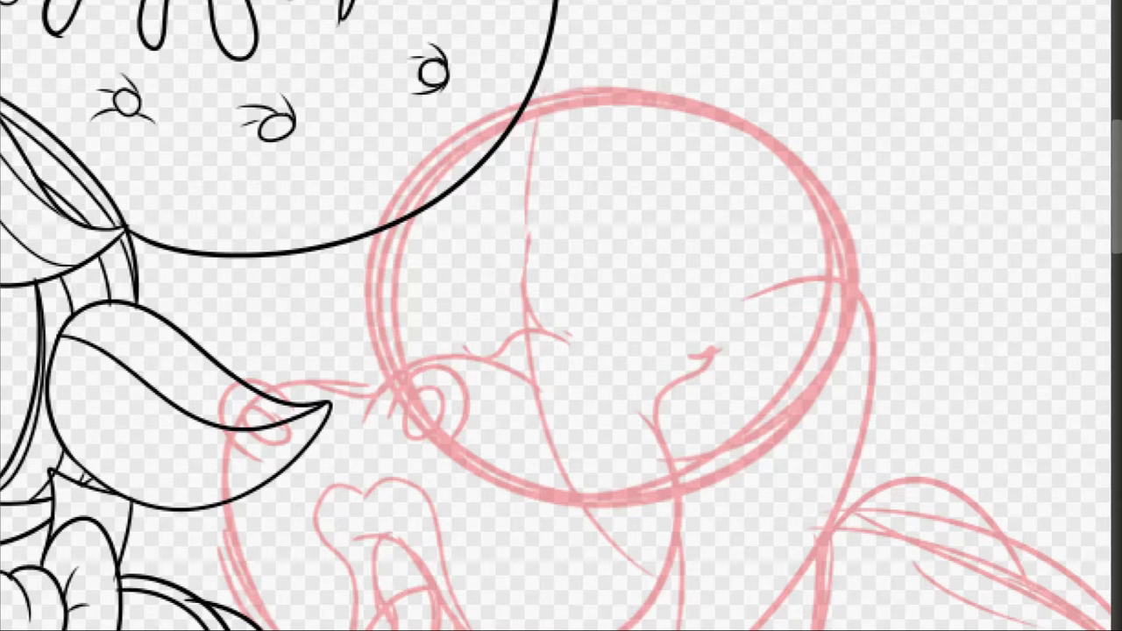
scroll(561, 315, "down", 3)
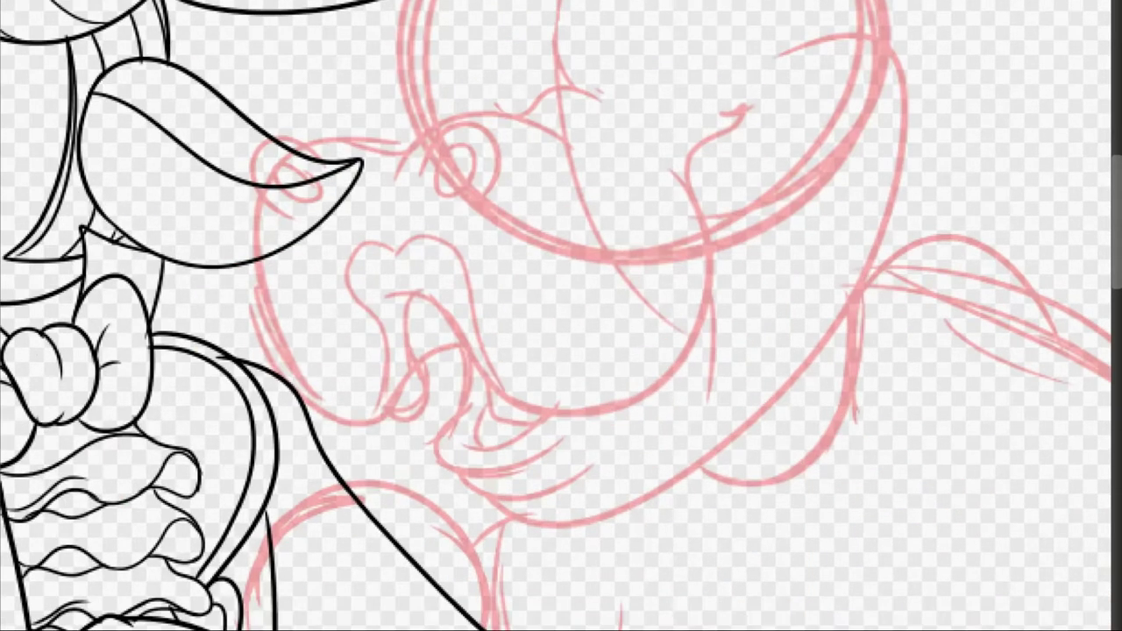
mouse_move(401, 156)
left_mouse_down()
mouse_move(313, 139)
mouse_move(298, 223)
left_mouse_up()
key("ctrl+z")
mouse_move(280, 171)
left_mouse_down()
mouse_move(275, 155)
mouse_move(403, 140)
left_mouse_up()
left_click_drag(393, 177, 559, 142)
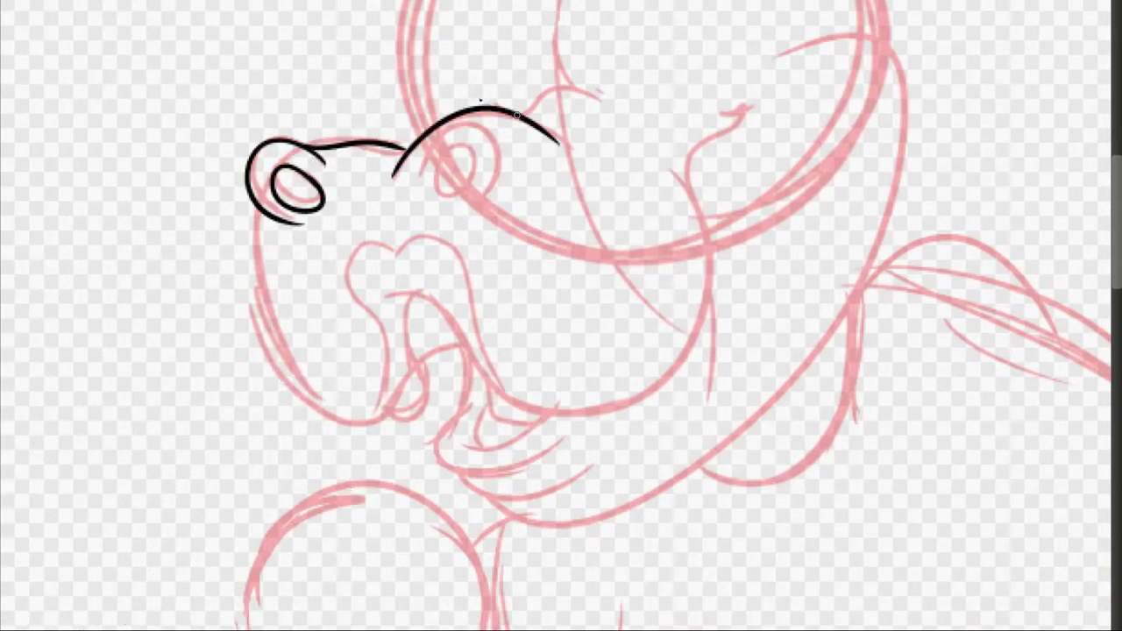
left_click_drag(438, 131, 474, 206)
left_click_drag(480, 162, 465, 210)
Step: Ink the companion's snout contour, upper lip and smiling cheek line, with the open mouth, teeth and lower lip
mouse_move(387, 298)
left_mouse_down()
mouse_move(462, 352)
mouse_move(751, 128)
left_mouse_up()
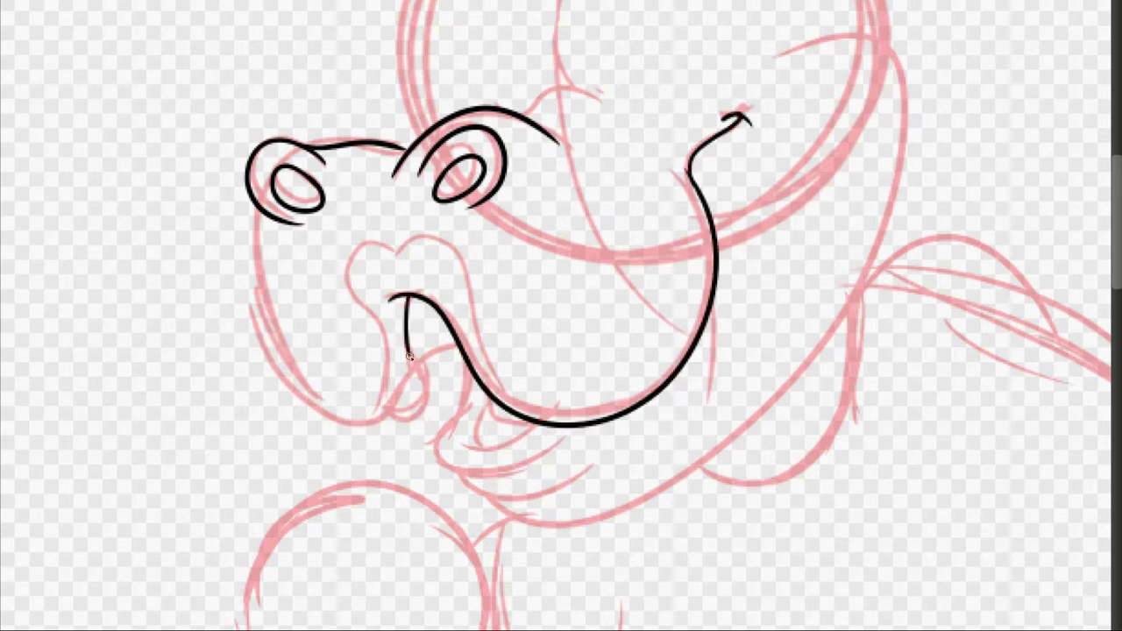
left_click_drag(408, 356, 422, 367)
key("ctrl+z")
mouse_move(373, 422)
left_mouse_down()
mouse_move(263, 201)
mouse_move(384, 414)
left_mouse_up()
mouse_move(380, 412)
left_mouse_down()
mouse_move(378, 338)
mouse_move(400, 261)
mouse_move(517, 386)
left_mouse_up()
left_click_drag(457, 402, 524, 424)
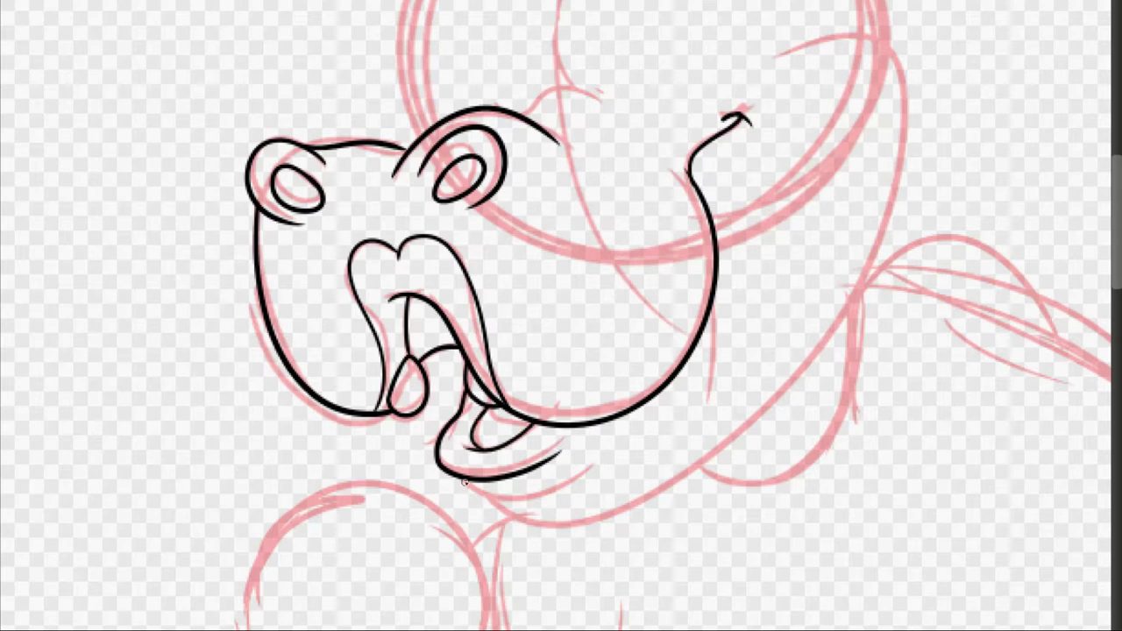
left_click_drag(466, 481, 578, 474)
Step: Ink the companion's eyes above the snout, with a curved lower edge, heavy lids and lashes
left_click_drag(523, 117, 656, 106)
left_click_drag(457, 121, 442, 0)
key("ctrl+z")
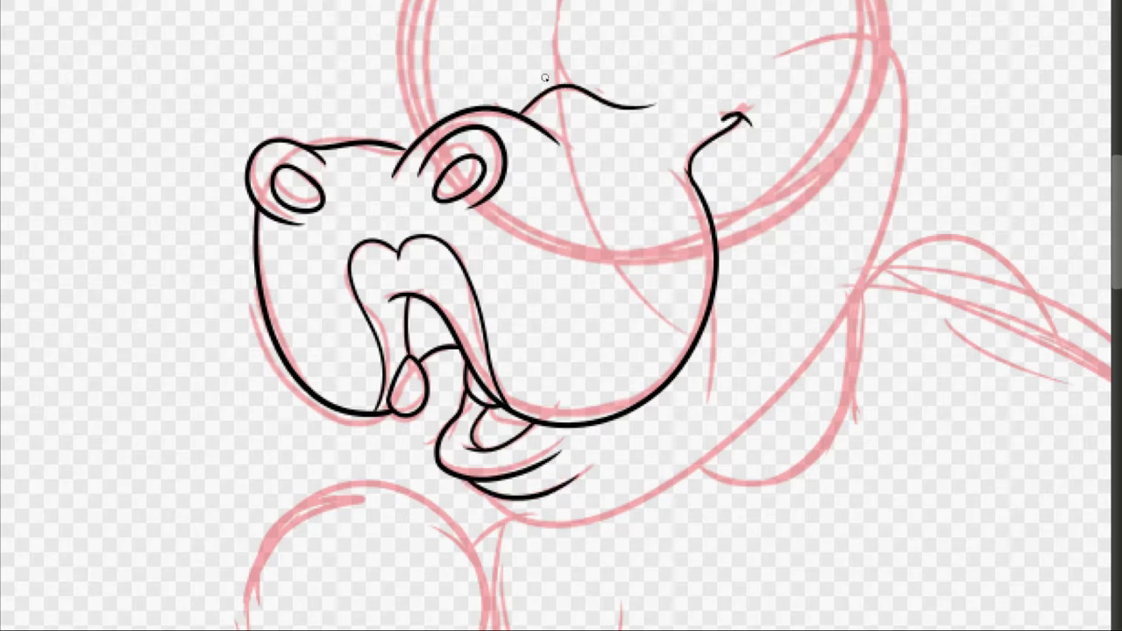
left_click_drag(560, 88, 540, 0)
left_click_drag(614, 0, 654, 106)
mouse_move(504, 104)
left_mouse_down()
mouse_move(491, 0)
mouse_move(487, 26)
mouse_move(480, 19)
left_mouse_up()
key("ctrl+z")
key("ctrl+z")
left_click_drag(543, 5, 654, 25)
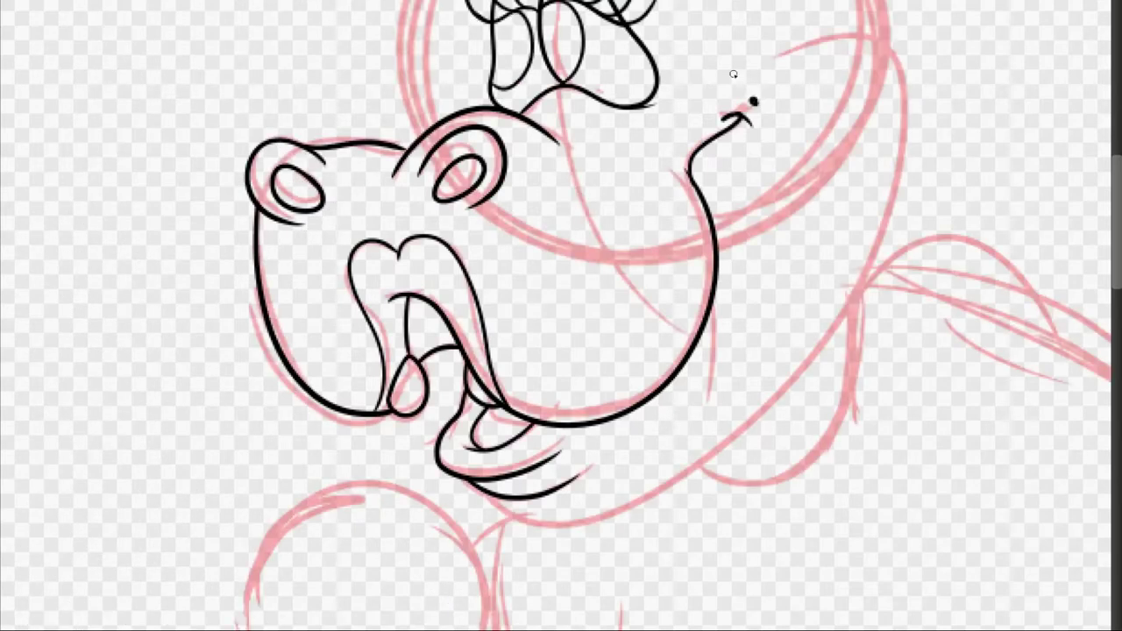
Step: Ink the line sloping down beside the near eye and a scalloped hairline across the forehead to the back of the head
scroll(733, 74, "up", 3)
scroll(732, 75, "right", 2)
left_click_drag(560, 97, 620, 171)
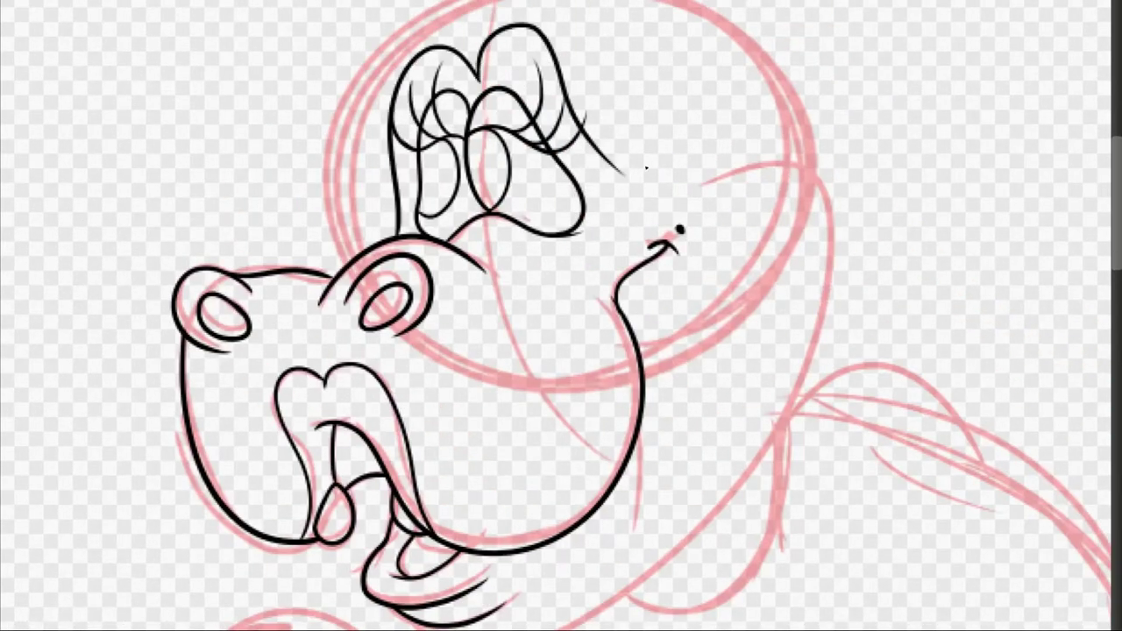
mouse_move(563, 7)
left_mouse_down()
mouse_move(633, 60)
mouse_move(666, 114)
mouse_move(723, 157)
mouse_move(831, 186)
left_mouse_up()
Step: Ink the scalloped curls at the front of the companion's hair, from the brow up and down to the snout
scroll(248, 183, "up", 4)
scroll(248, 184, "right", 2)
left_click_drag(370, 158, 333, 214)
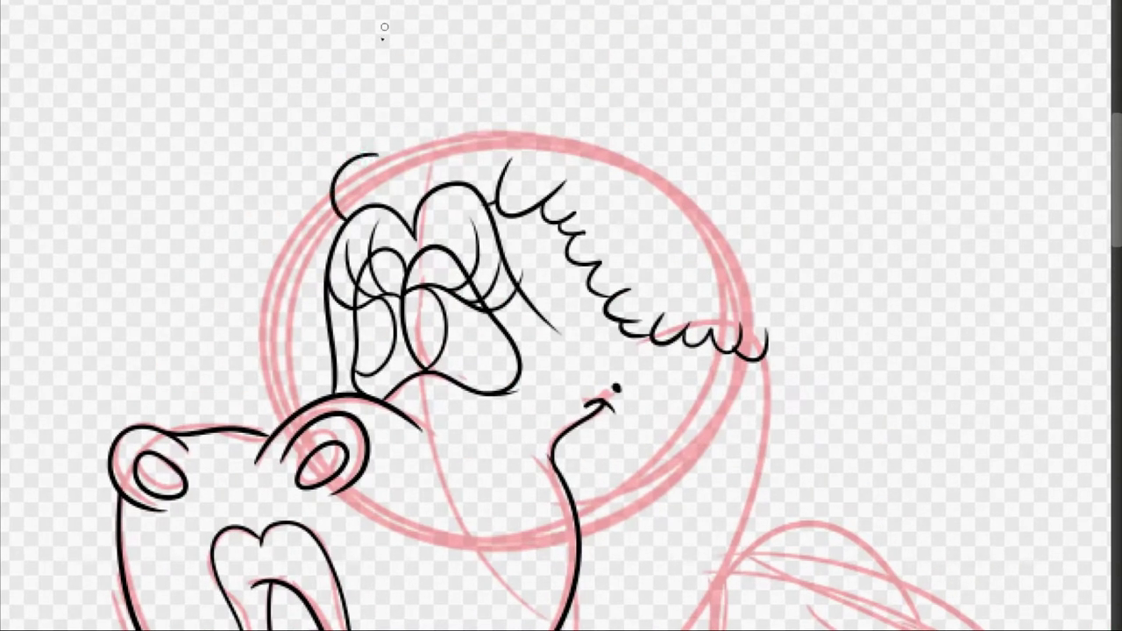
left_click_drag(351, 153, 386, 63)
key("ctrl+z")
mouse_move(382, 156)
left_mouse_down()
mouse_move(357, 90)
mouse_move(369, 7)
mouse_move(317, 18)
mouse_move(227, 127)
mouse_move(236, 191)
mouse_move(194, 259)
mouse_move(209, 396)
left_mouse_up()
left_click_drag(232, 188, 213, 111)
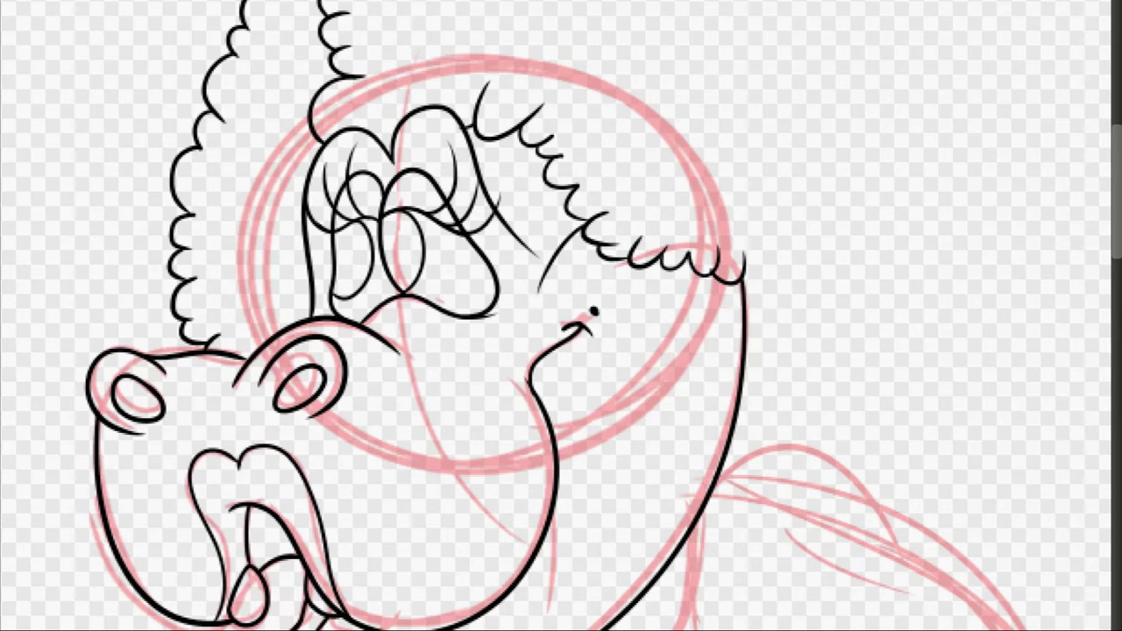
Step: Fill in the companion's black pupils, refine the eye creases, and ink the far ear beside the curls
mouse_move(335, 207)
left_mouse_down()
mouse_move(333, 269)
mouse_move(395, 230)
mouse_move(341, 266)
mouse_move(403, 265)
mouse_move(389, 218)
left_mouse_up()
left_click_drag(230, 26, 175, 118)
key("ctrl+z")
left_click_drag(146, 2, 209, 119)
key("alt+f")
key("Escape")
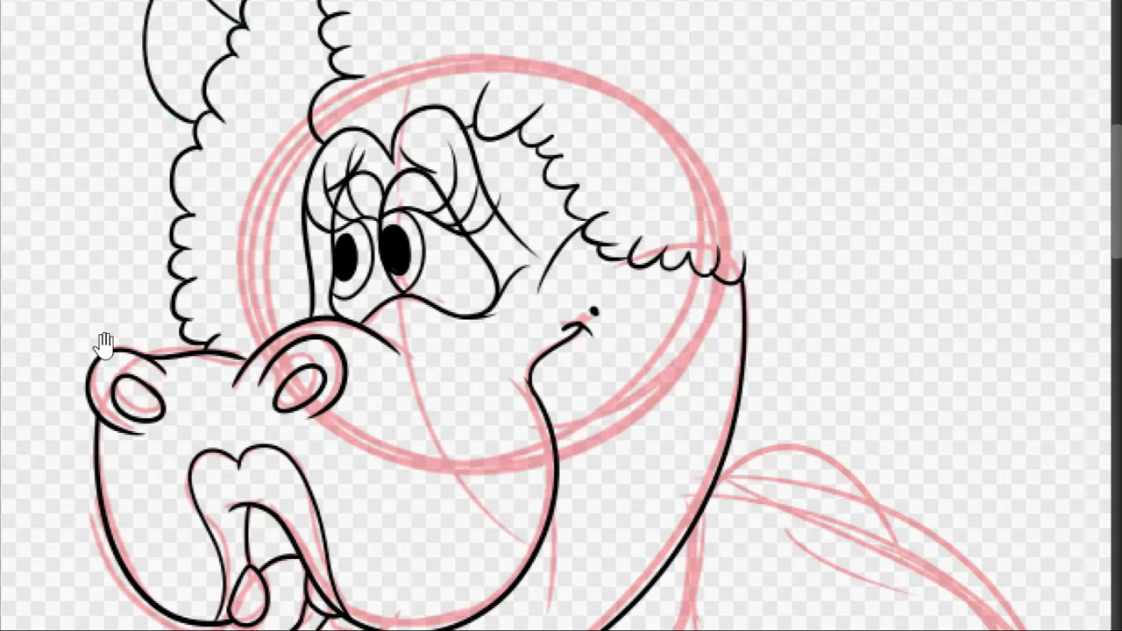
Step: Ink the scalloped inner and outer edges of the curly hair at the back of the companion's head
left_click_drag(499, 85, 469, 144)
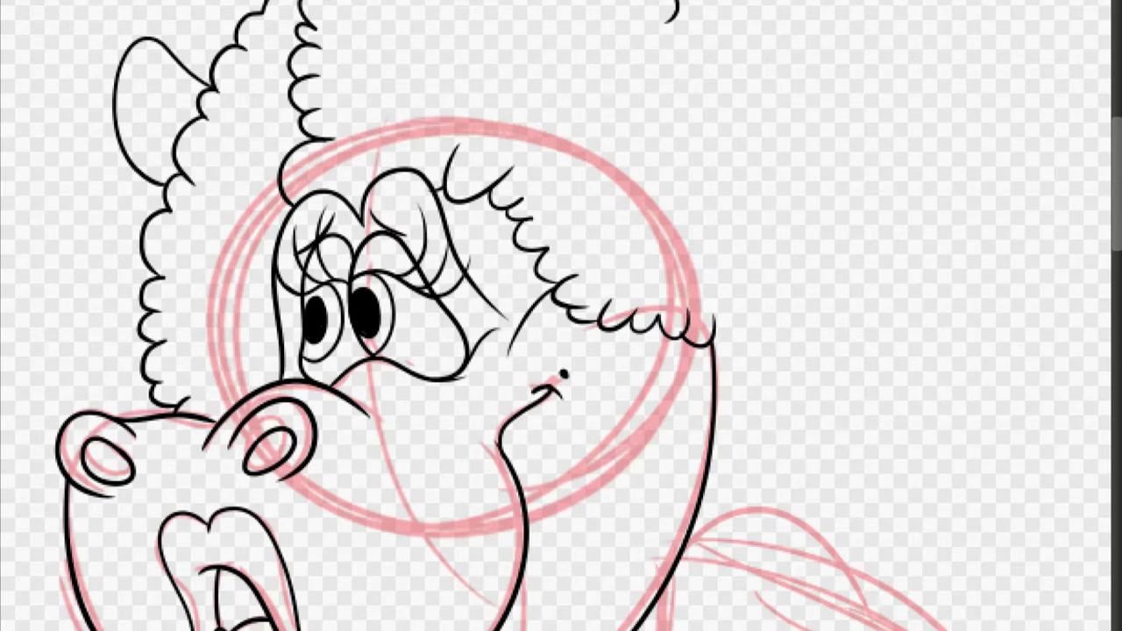
left_click_drag(667, 19, 651, 91)
mouse_move(705, 2)
left_mouse_down()
mouse_move(793, 159)
mouse_move(800, 338)
mouse_move(712, 374)
left_mouse_up()
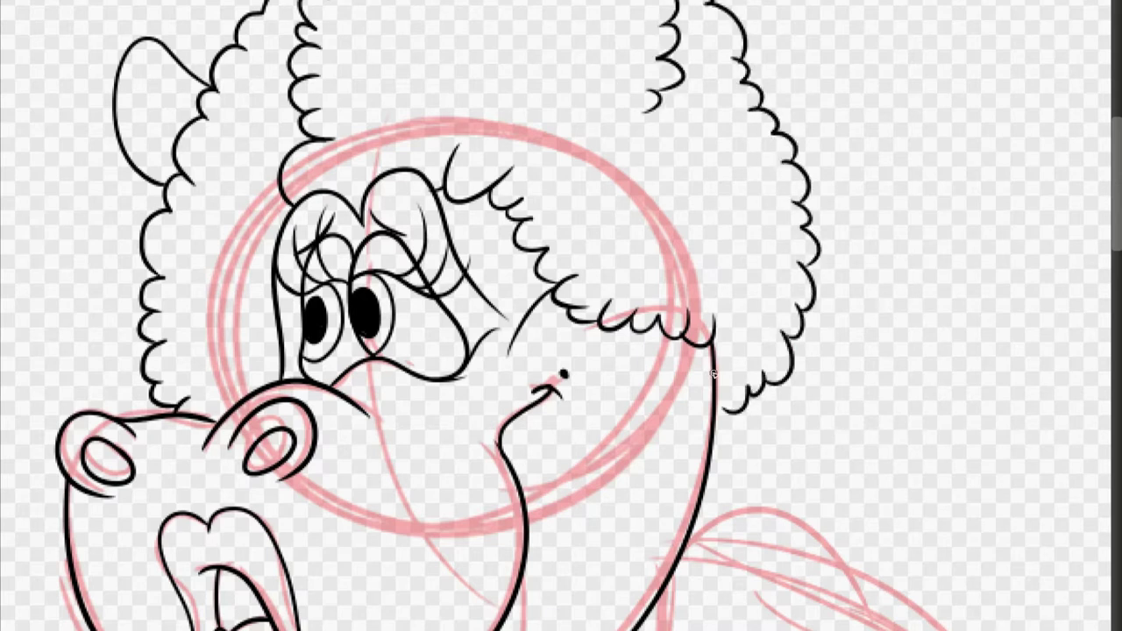
Step: Ink the companion's near ear over the back curls and erase the hair lines that cross it
mouse_move(700, 187)
left_mouse_down()
mouse_move(766, 251)
mouse_move(760, 85)
mouse_move(792, 94)
mouse_move(676, 208)
mouse_move(734, 230)
mouse_move(725, 239)
mouse_move(751, 210)
mouse_move(722, 227)
left_mouse_up()
key("ctrl+z")
key("ctrl+z")
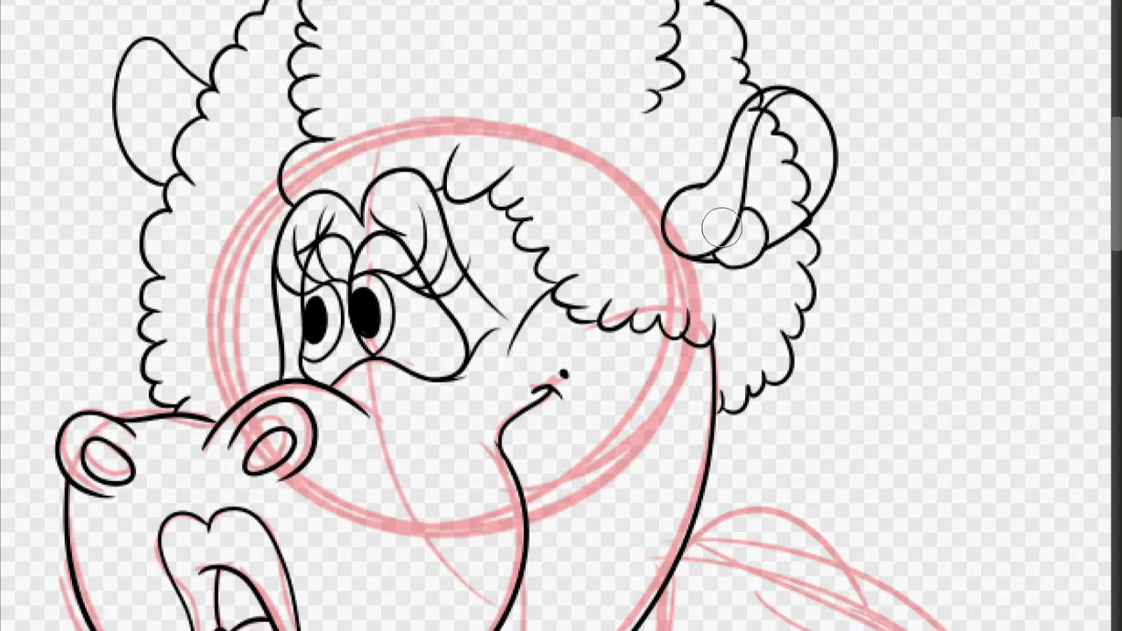
mouse_move(762, 105)
left_mouse_down()
mouse_move(783, 210)
mouse_move(745, 228)
left_mouse_up()
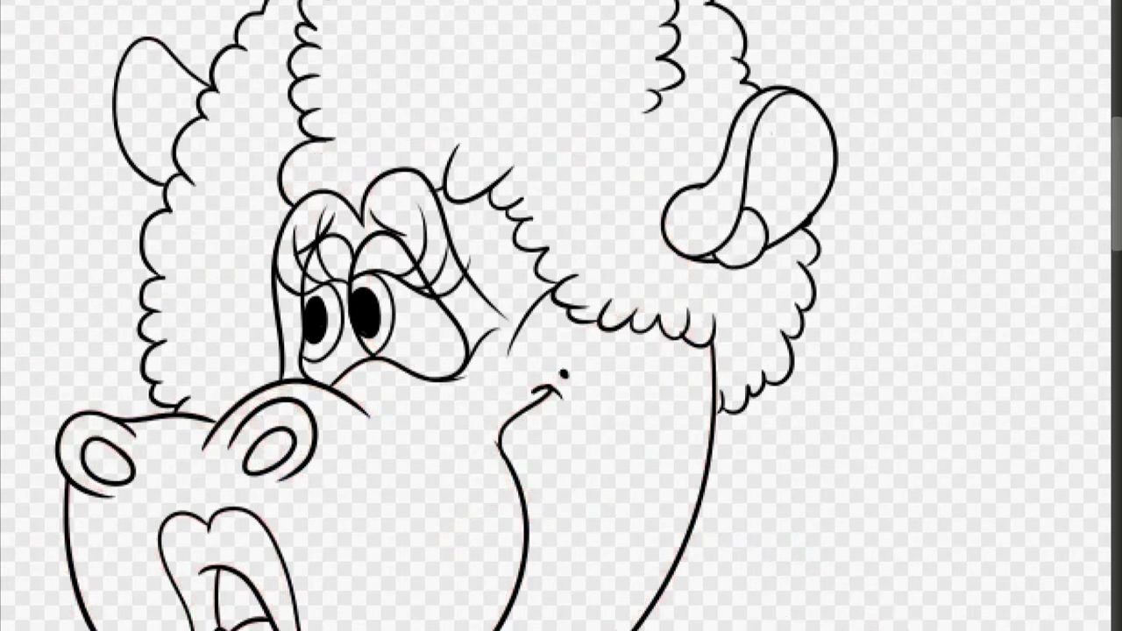
Step: Ink the wavy ruffled collar under the companion's chin, with its folded edge and short creases near the neck
key("ctrl+0")
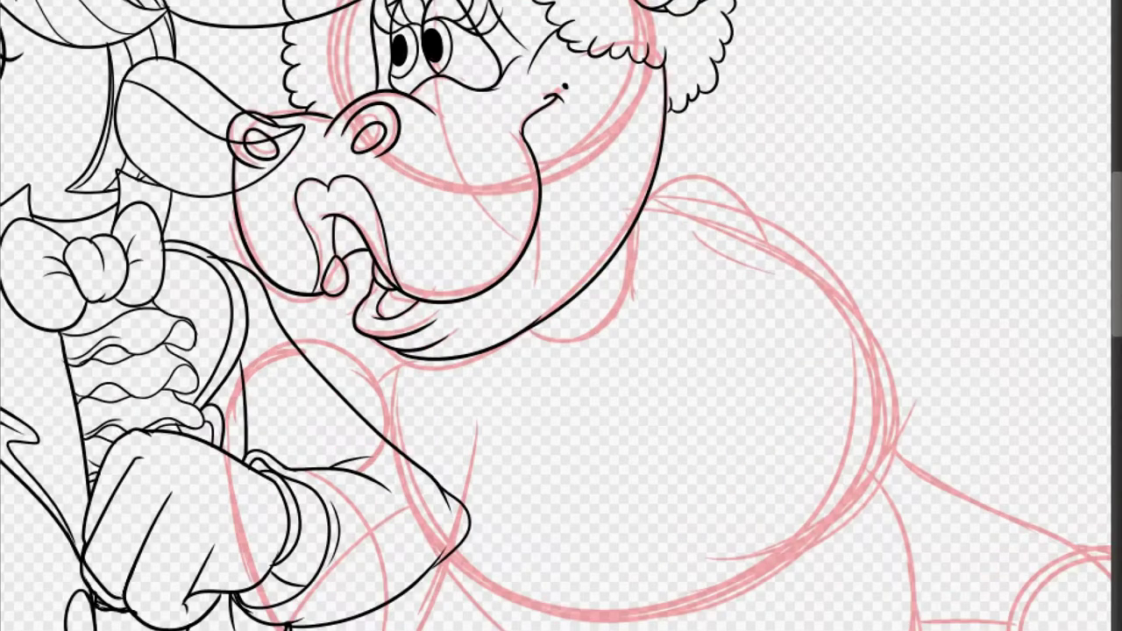
mouse_move(653, 167)
left_mouse_down()
mouse_move(692, 223)
mouse_move(570, 360)
mouse_move(438, 332)
left_mouse_up()
key("ctrl+plus")
left_click_drag(598, 175, 638, 118)
mouse_move(547, 241)
left_mouse_down()
mouse_move(626, 127)
mouse_move(650, 34)
left_mouse_up()
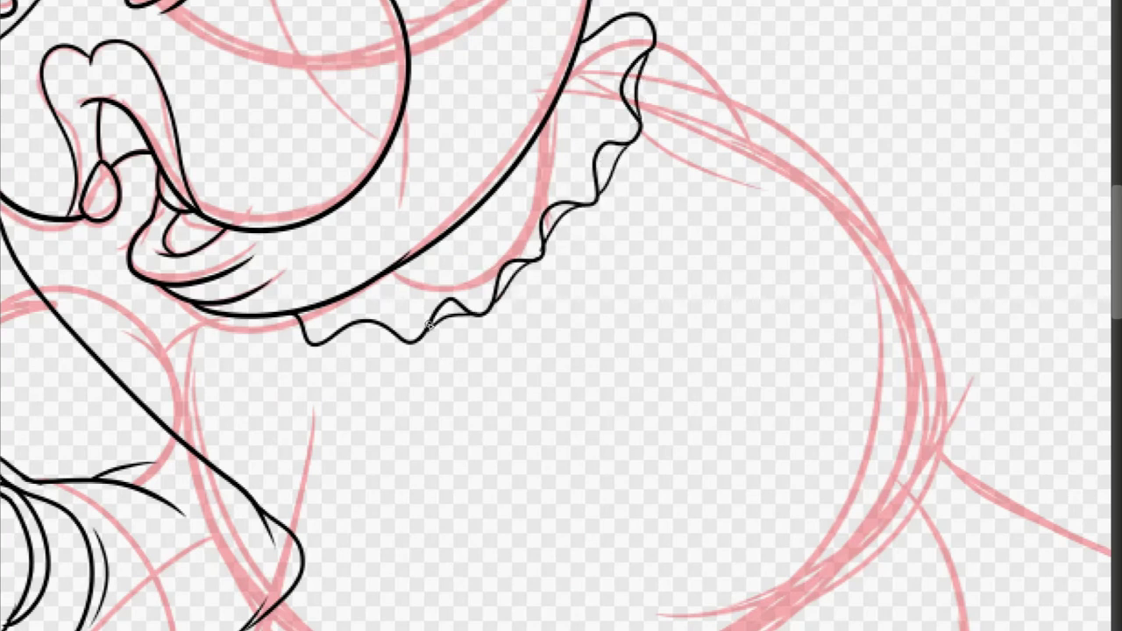
left_click_drag(442, 237, 487, 230)
left_click_drag(491, 198, 552, 164)
Step: Ink the companion's shoulder and upper back contour, the curve under the bust, and the crease lines on the dress
mouse_move(644, 87)
left_mouse_down()
mouse_move(815, 495)
mouse_move(396, 603)
left_mouse_up()
left_click_drag(656, 27, 741, 112)
left_click_drag(611, 294, 718, 364)
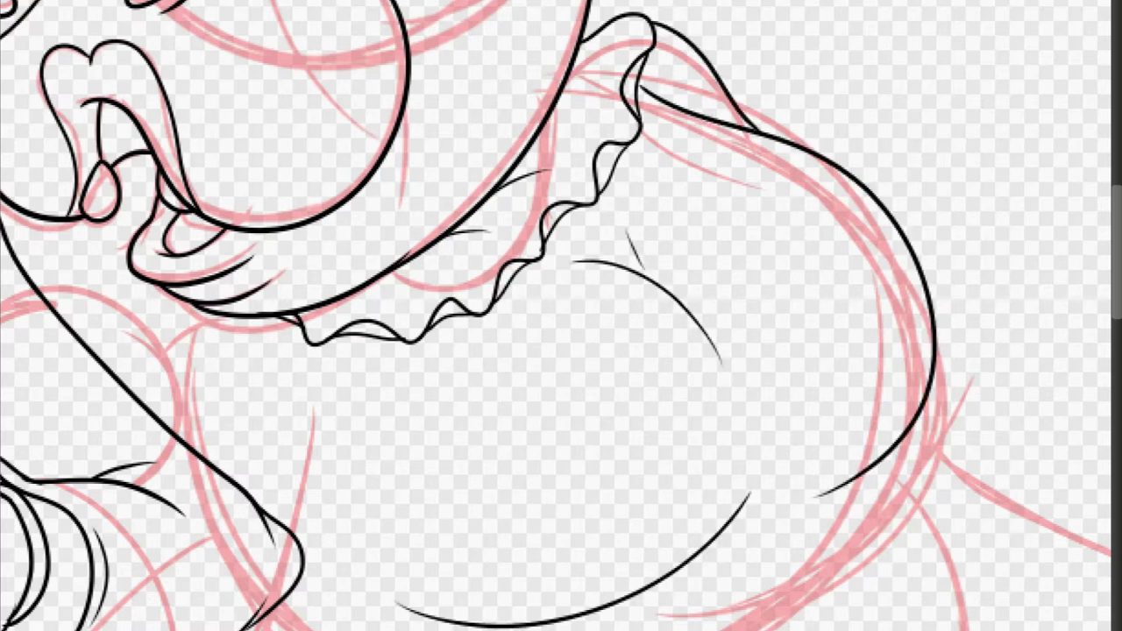
left_click_drag(536, 110, 696, 4)
left_click_drag(629, 97, 701, 3)
Step: Ink the lower back of the dress, its wavy hem running to the moose's hip, and the long skirt folds
left_click_drag(745, 2, 761, 404)
key("ctrl+z")
mouse_move(751, 1)
left_mouse_down()
mouse_move(751, 476)
mouse_move(940, 399)
mouse_move(905, 407)
left_mouse_up()
mouse_move(9, 504)
left_mouse_down()
mouse_move(70, 545)
mouse_move(648, 568)
mouse_move(1011, 307)
left_mouse_up()
left_click_drag(370, 203, 638, 543)
left_click_drag(499, 248, 566, 355)
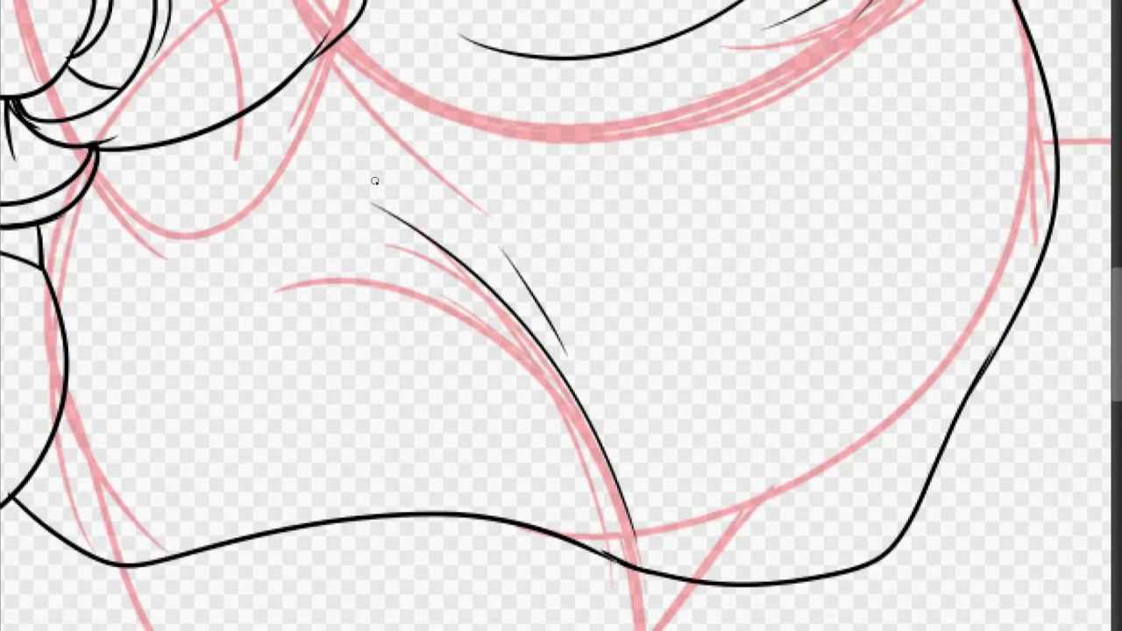
Step: Dim the moose's line art and add a new layer for inking the companion's hand
left_click_drag(174, 140, 359, 199)
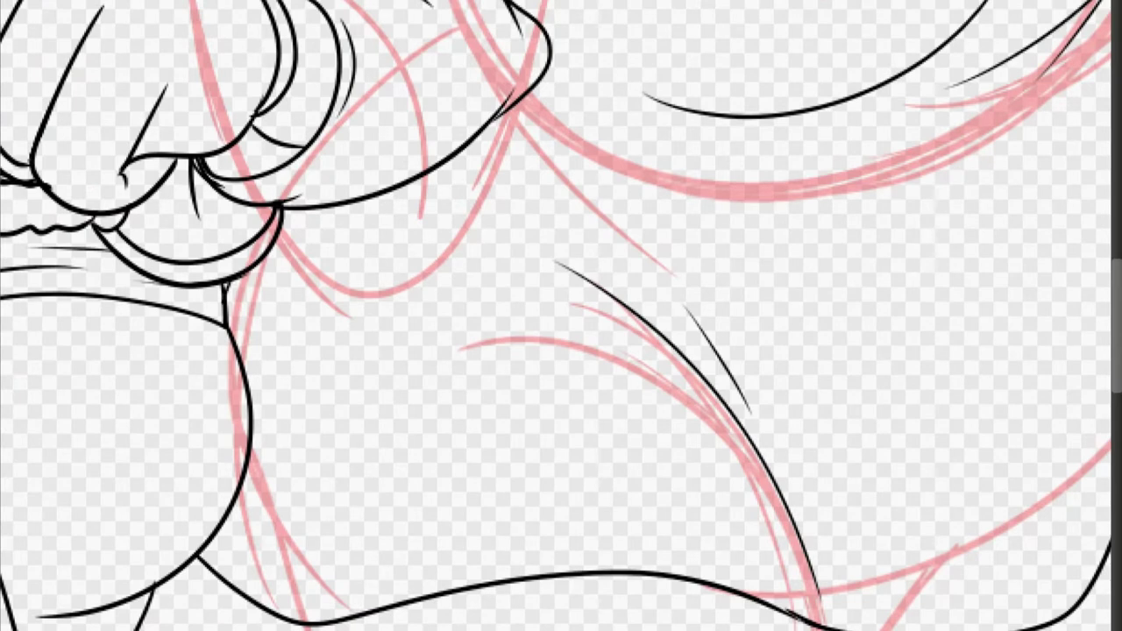
scroll(277, 518, "down", 3)
scroll(534, 494, "up", 7)
key("ctrl+z")
key("ctrl+shift+n")
key("Return")
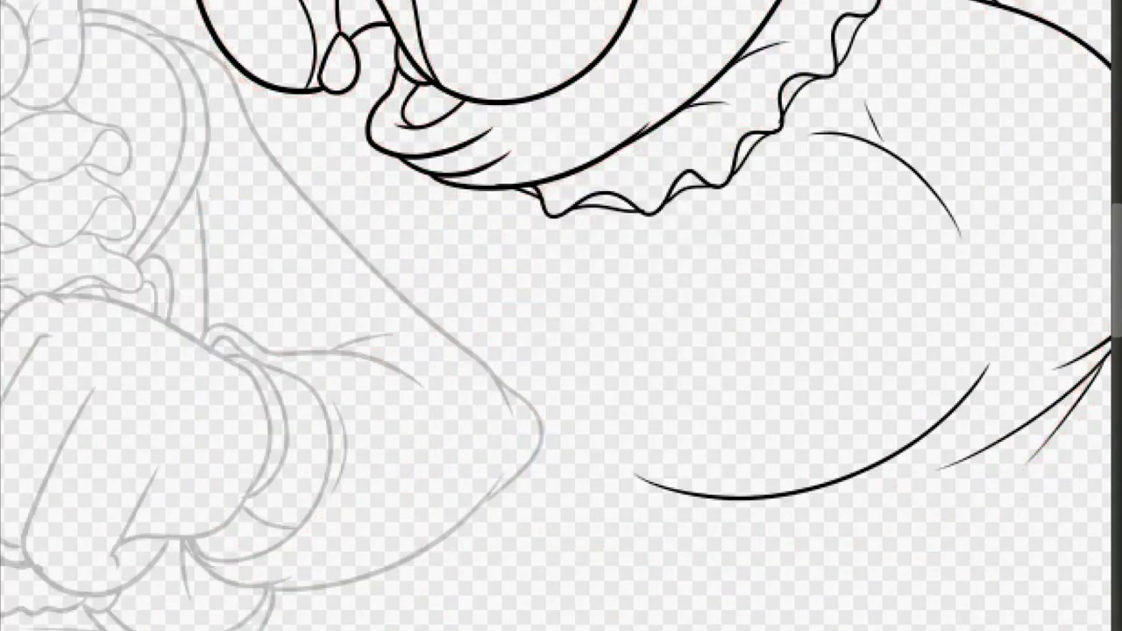
left_click_drag(175, 301, 215, 149)
left_click_drag(219, 189, 307, 132)
mouse_move(263, 215)
left_mouse_down()
mouse_move(347, 163)
mouse_move(399, 163)
left_mouse_up()
key("ctrl+z")
key("ctrl+z")
key("ctrl+z")
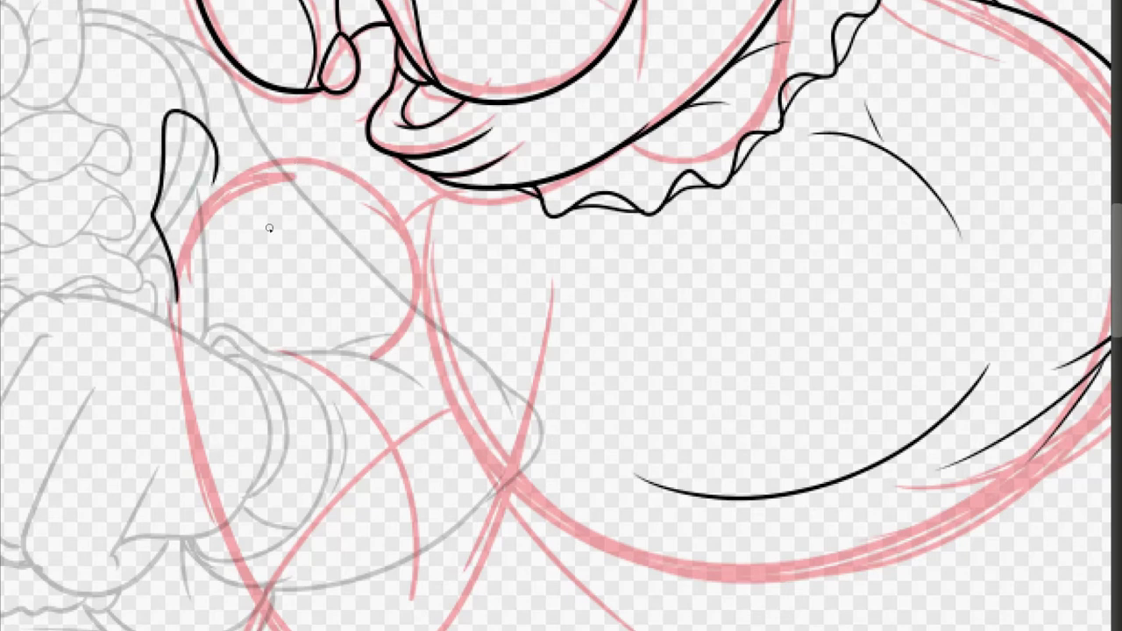
Step: Ink the knuckles, fingers and outer edge of the companion's hand resting on the moose's arm
left_click_drag(268, 245, 359, 209)
left_click_drag(320, 282, 428, 260)
left_click_drag(359, 351, 418, 298)
mouse_move(230, 221)
left_mouse_down()
mouse_move(245, 195)
mouse_move(329, 179)
mouse_move(442, 322)
left_mouse_up()
mouse_move(210, 166)
left_mouse_down()
mouse_move(181, 105)
mouse_move(170, 289)
left_mouse_up()
left_click_drag(239, 202, 164, 308)
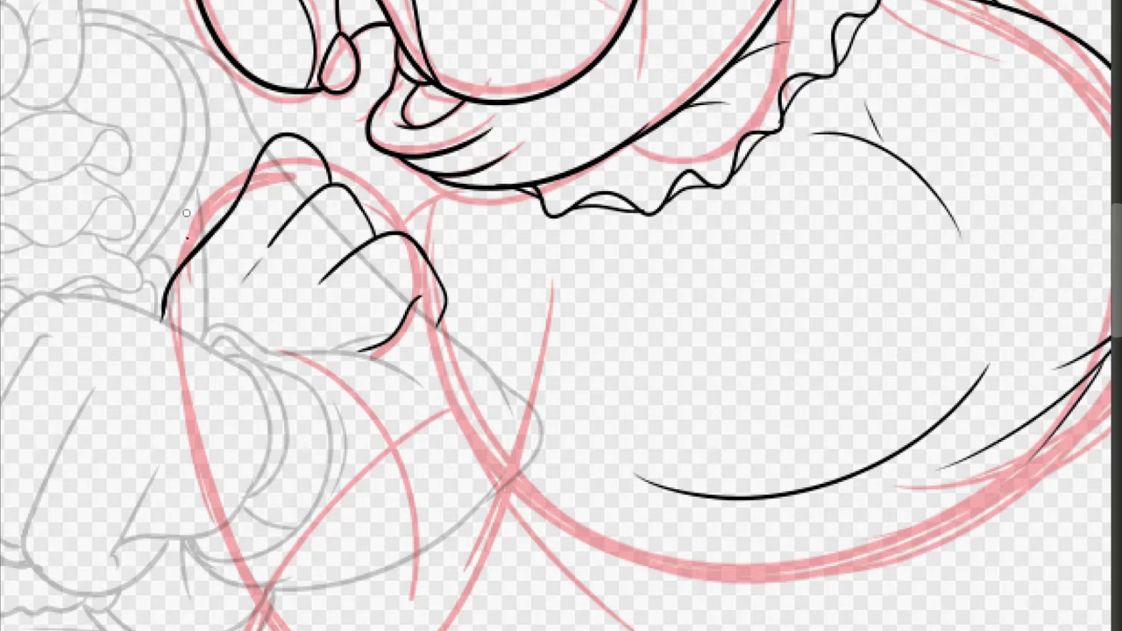
Step: Add the last finger to the resting hand, trim its overlapping lines, and ink the line from the knuckles to the lip
left_click_drag(180, 263, 262, 151)
key("e")
left_click_drag(199, 210, 184, 241)
left_click_drag(342, 155, 372, 88)
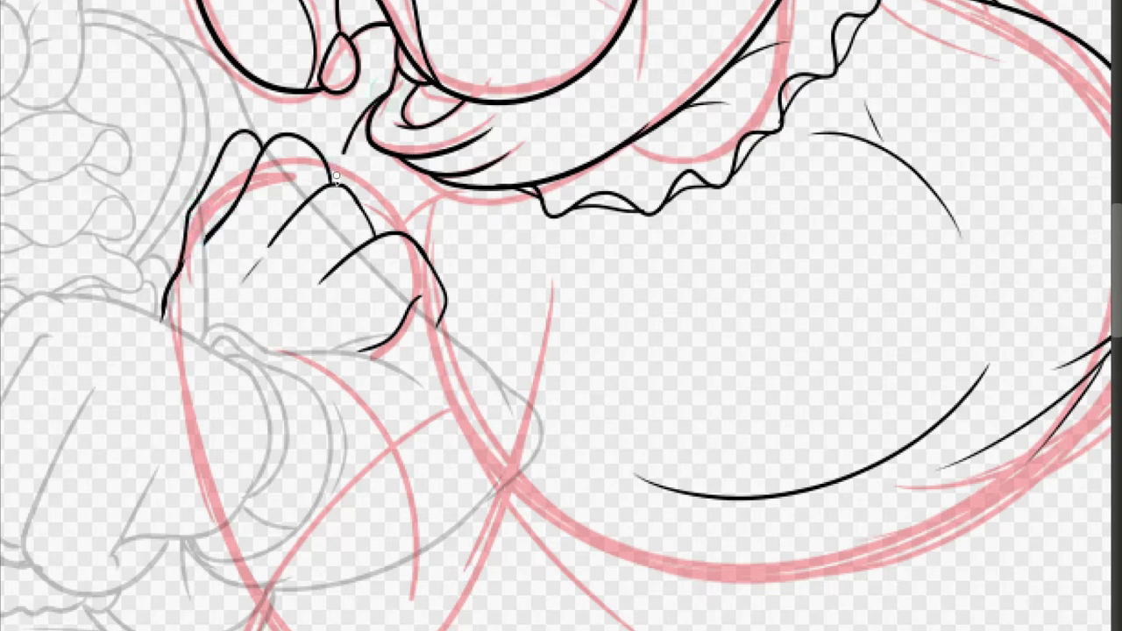
Step: Ink the sleeve line behind the moose's elbow and erase the lines overlapping at the elbow and inside the hand
left_click_drag(550, 282, 445, 629)
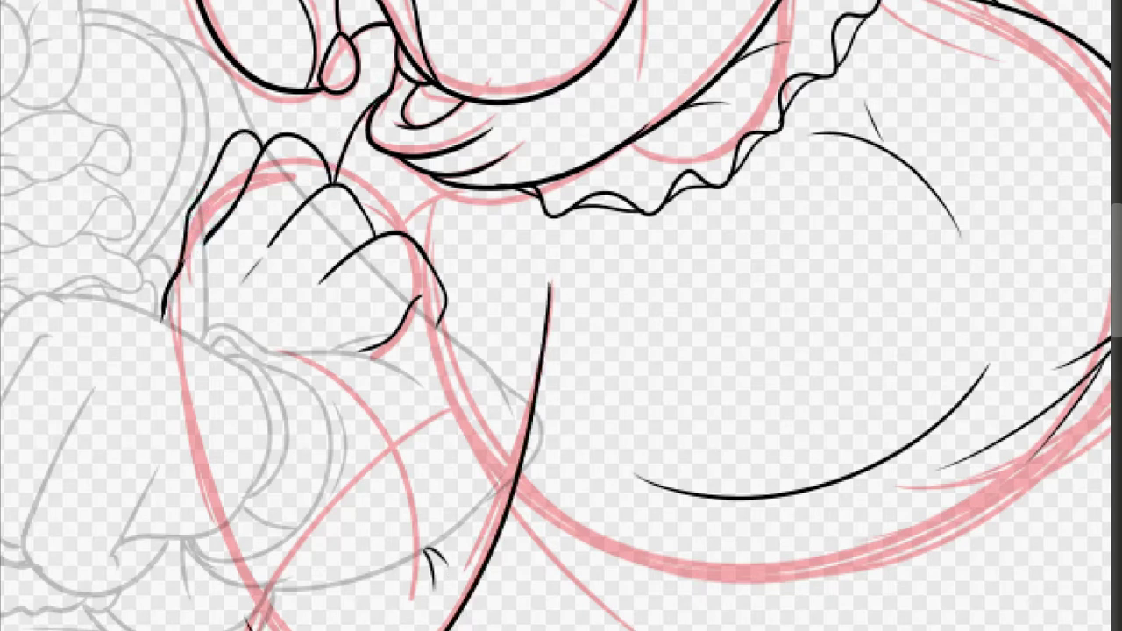
left_click_drag(541, 408, 492, 481)
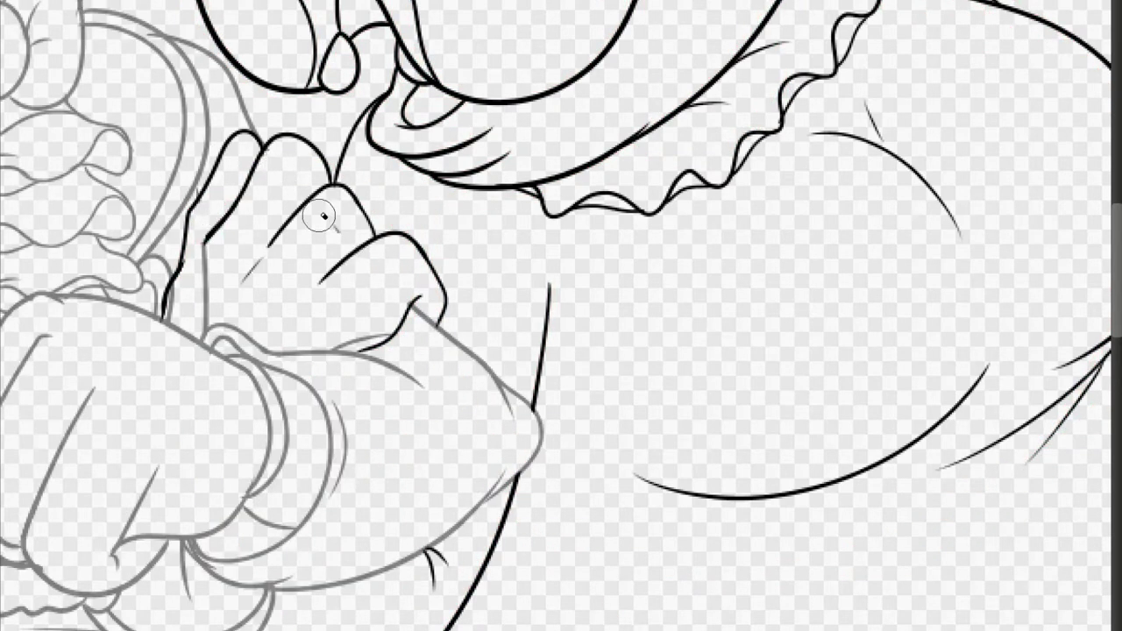
left_click_drag(207, 241, 204, 297)
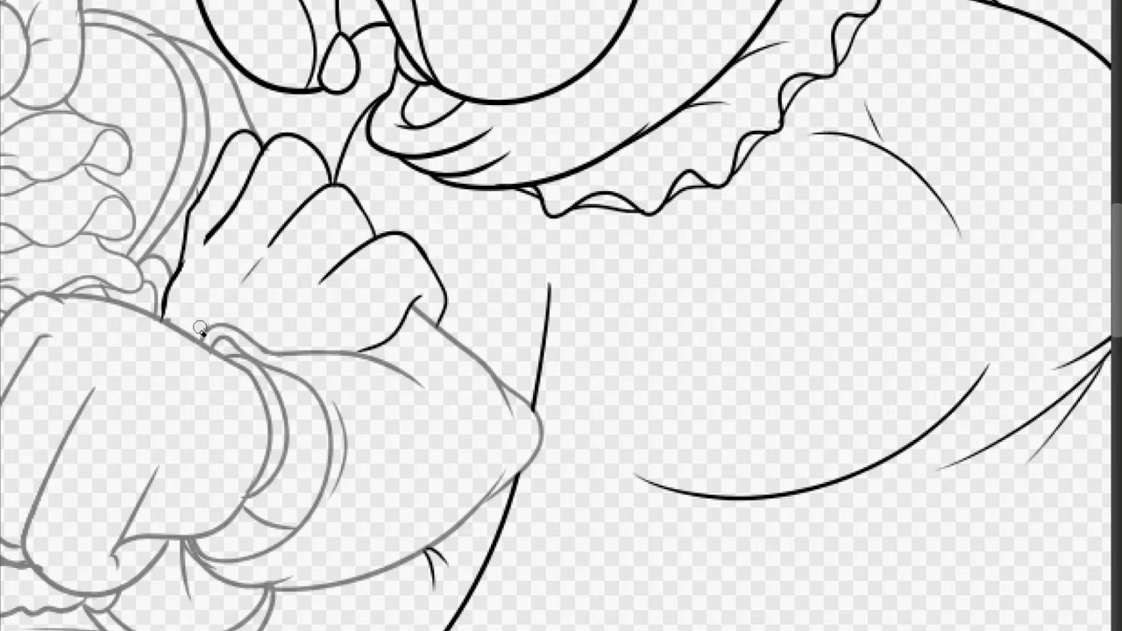
scroll(128, 270, "down", 5)
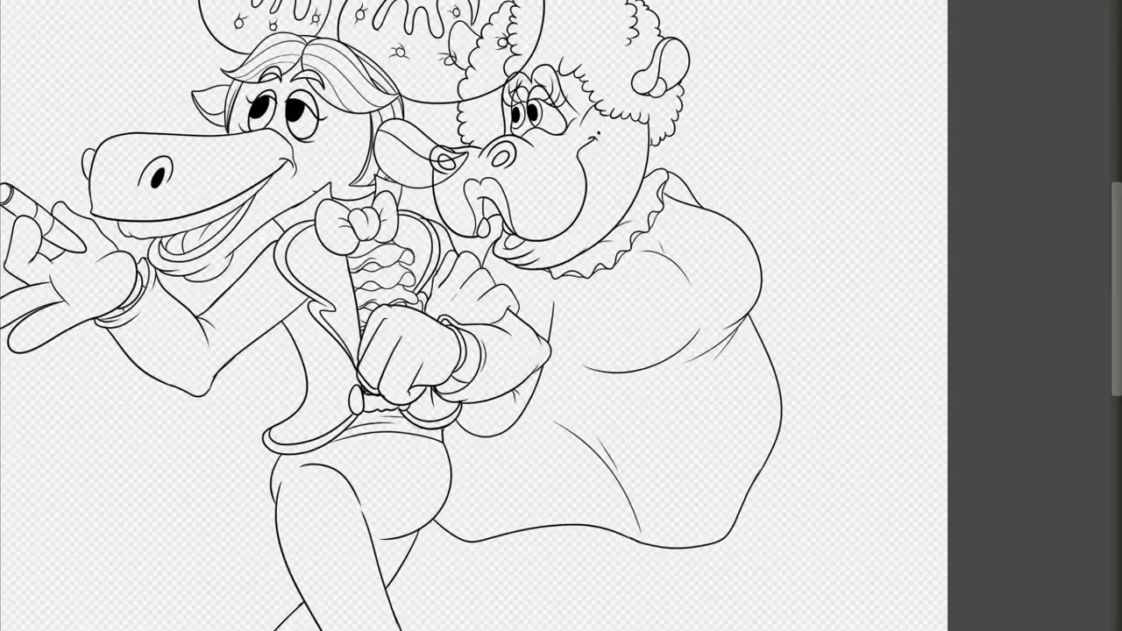
Step: Ink a scalloped lace trim below the dress hem, adding round eyelets from the back edge toward the middle
scroll(560, 315, "up", 3)
scroll(561, 316, "up", 5)
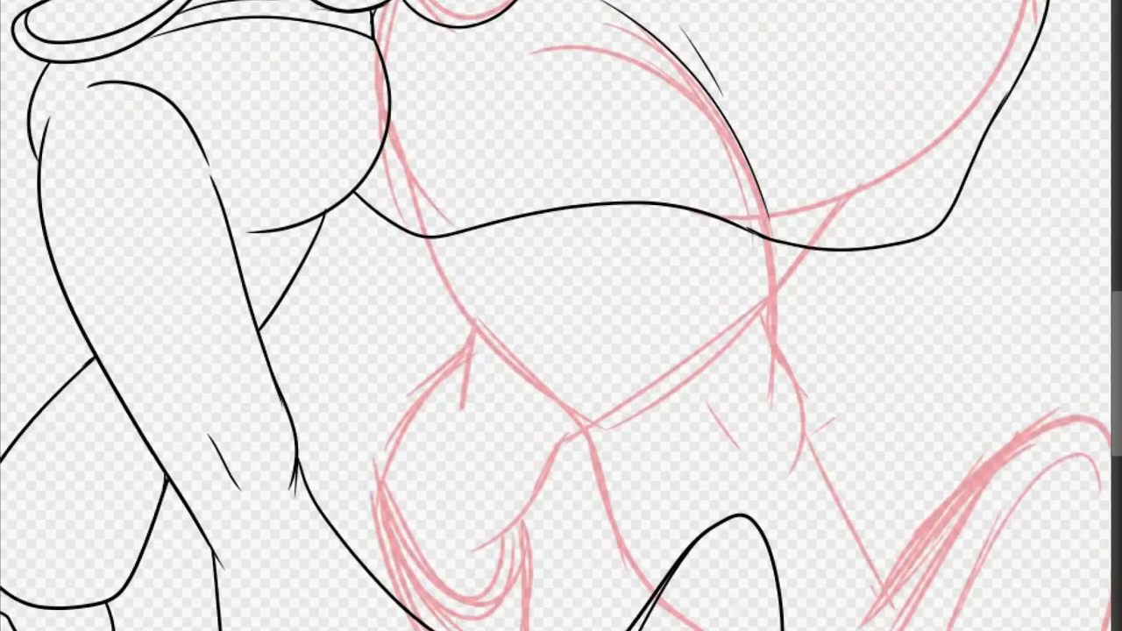
scroll(561, 315, "up", 2)
mouse_move(215, 158)
left_mouse_down()
mouse_move(213, 175)
mouse_move(416, 229)
mouse_move(527, 203)
mouse_move(806, 227)
mouse_move(303, 500)
mouse_move(351, 350)
mouse_move(445, 388)
mouse_move(636, 293)
left_mouse_up()
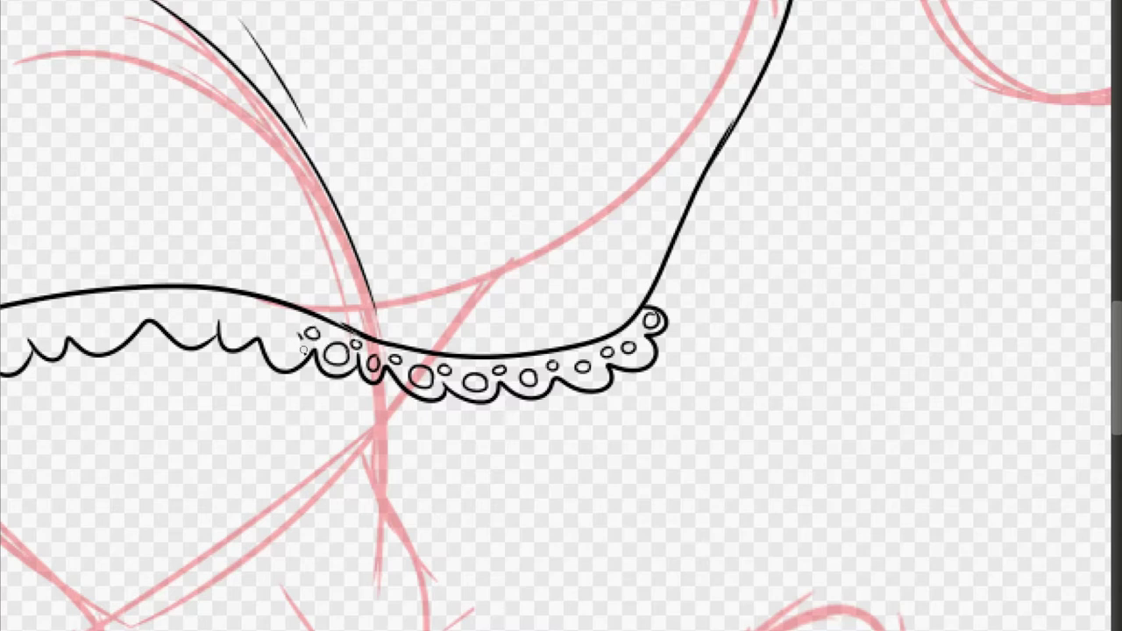
left_click_drag(281, 346, 303, 337)
Step: Continue the round eyelets along the lace trim to its front end beside the moose's leg
left_click_drag(138, 181, 114, 70)
left_click_drag(394, 176, 278, 158)
left_click_drag(245, 169, 238, 173)
left_click_drag(136, 281, 381, 280)
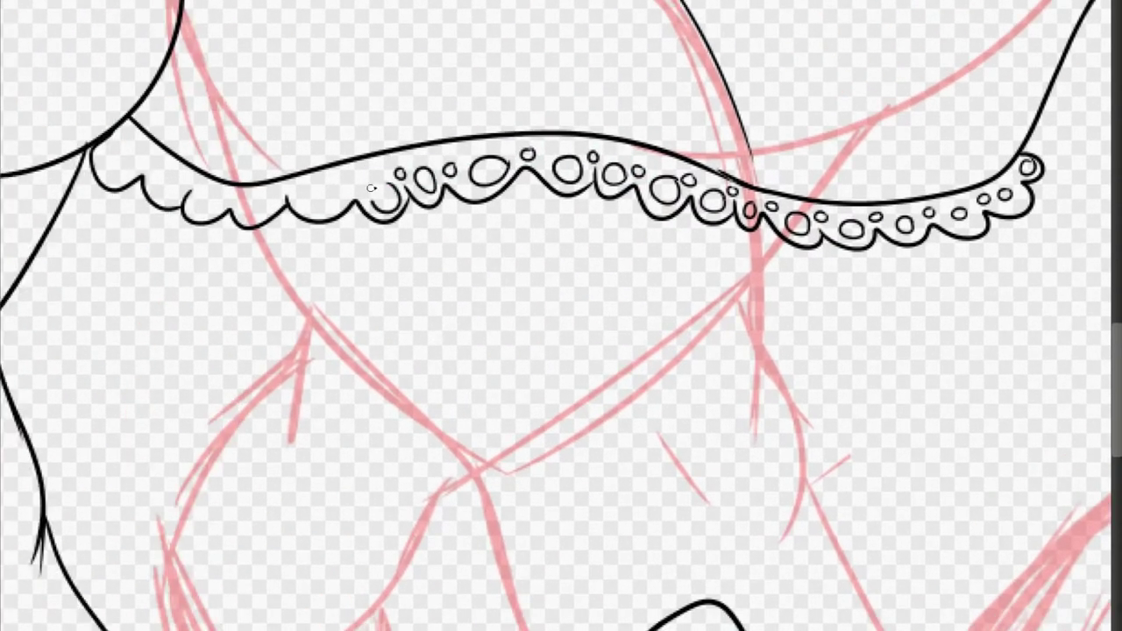
left_click_drag(372, 187, 373, 189)
left_click_drag(353, 180, 353, 182)
left_click_drag(317, 186, 318, 184)
left_click_drag(230, 193, 227, 196)
left_click_drag(205, 194, 184, 188)
left_click_drag(163, 177, 162, 181)
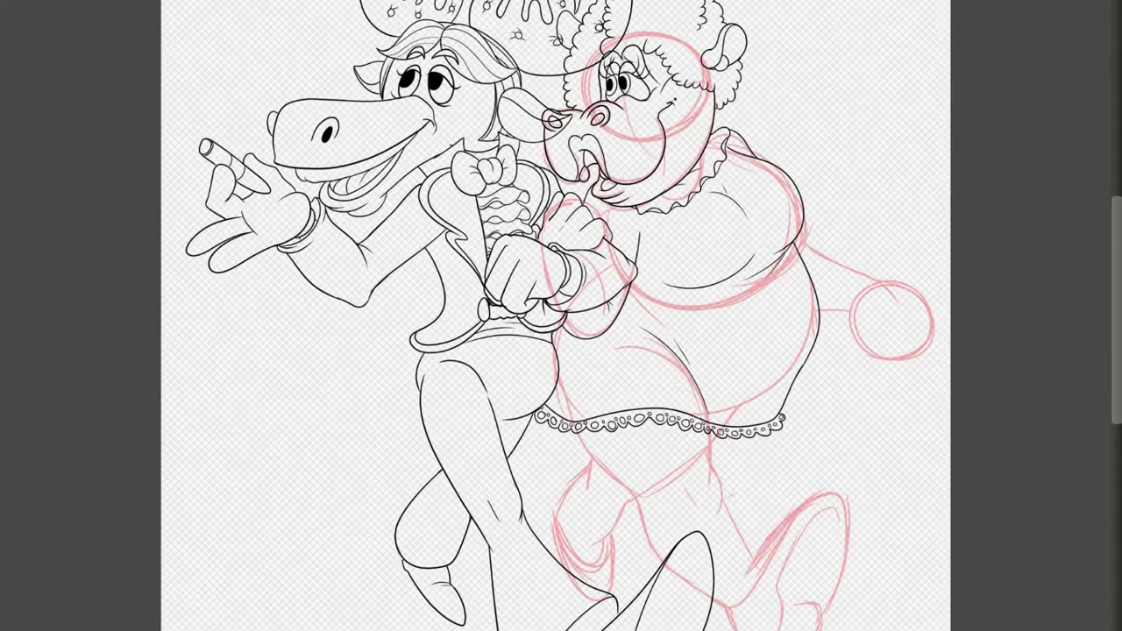
Step: Ink the back, thumb and spread fingers of the companion's outstretched hand
scroll(889, 301, "up", 5)
scroll(638, 155, "up", 1)
left_click_drag(601, 180, 795, 267)
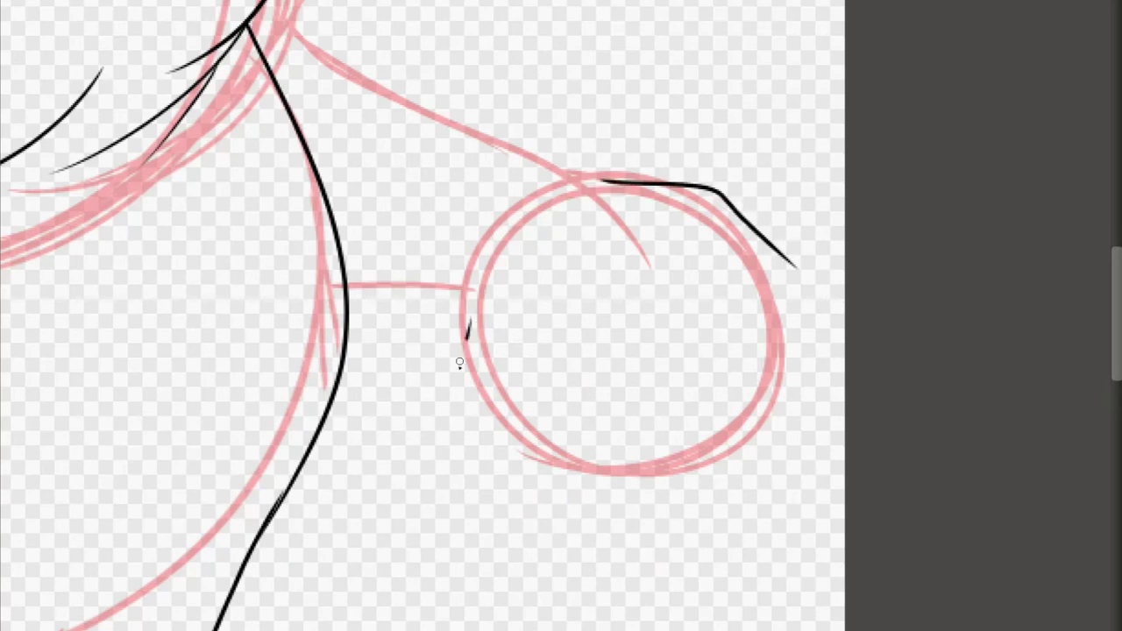
left_click_drag(473, 290, 596, 379)
left_click_drag(636, 284, 753, 447)
left_click_drag(548, 361, 753, 443)
left_click_drag(701, 258, 763, 414)
mouse_move(773, 249)
left_mouse_down()
mouse_move(833, 300)
mouse_move(764, 300)
left_mouse_up()
Step: Ink the outstretched arm's contours and finish its wrist with a ruffled, eyeleted cuff and short sleeve creases
mouse_move(524, 148)
left_mouse_down()
mouse_move(614, 180)
mouse_move(450, 321)
mouse_move(486, 220)
mouse_move(405, 354)
mouse_move(531, 147)
mouse_move(301, 44)
mouse_move(292, 2)
left_mouse_up()
key("ctrl+z")
mouse_move(449, 298)
left_mouse_down()
mouse_move(359, 302)
mouse_move(440, 309)
left_mouse_up()
key("ctrl+z")
left_click_drag(456, 216, 443, 268)
left_click_drag(442, 234, 436, 282)
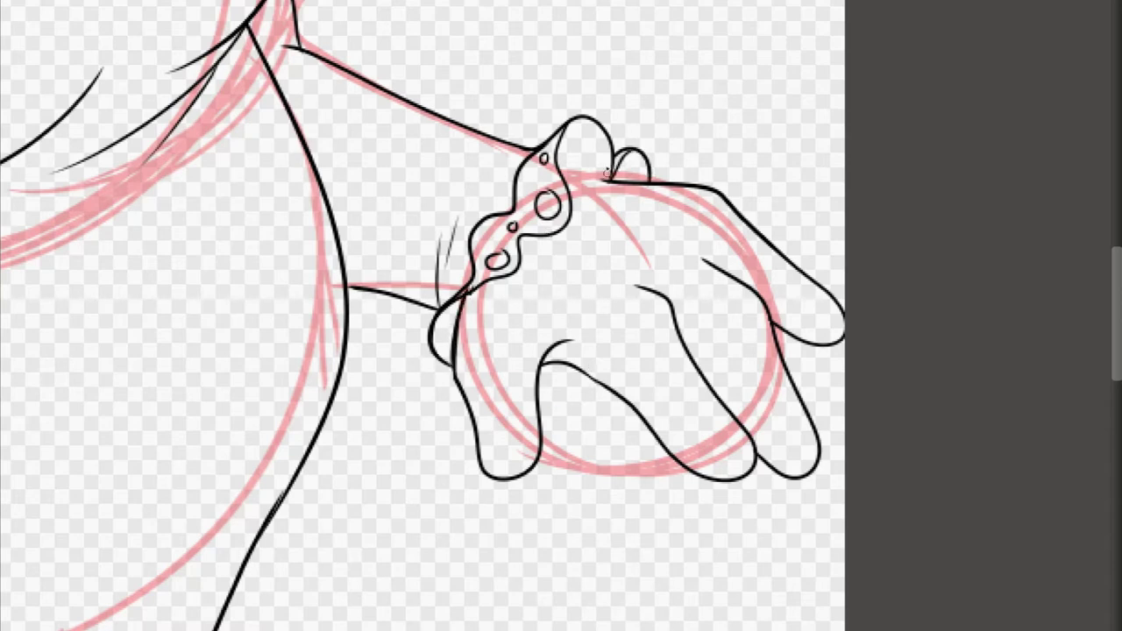
Step: Ink the front and back contours of the companion's near leg, with creases at the knee
scroll(529, 317, "down", 5)
scroll(648, 473, "up", 6)
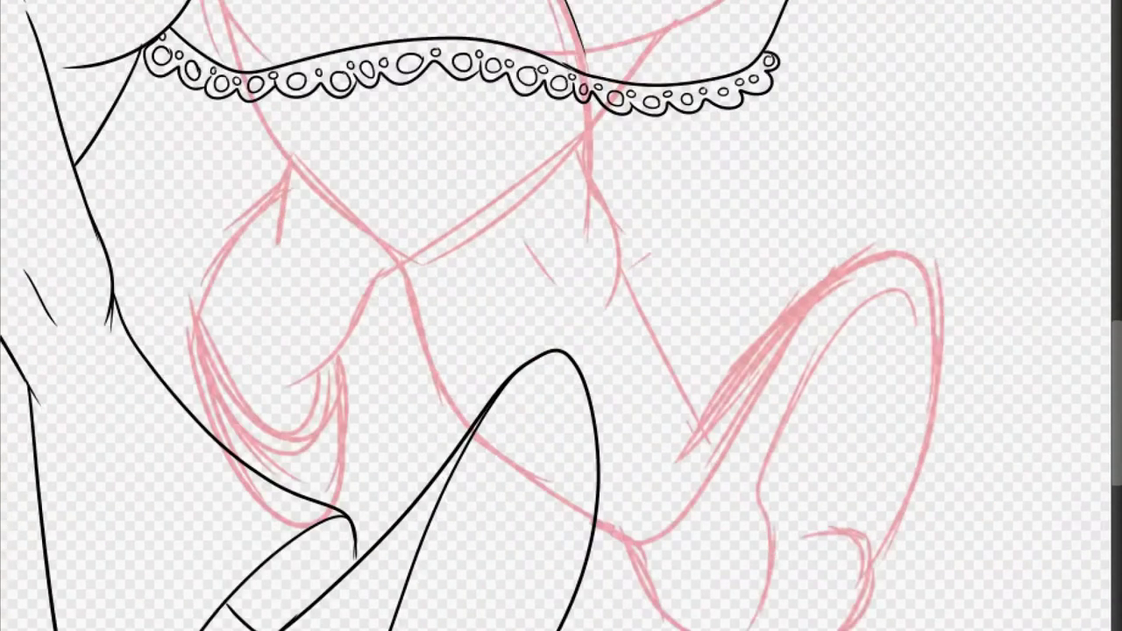
scroll(561, 351, "up", 2)
left_click_drag(596, 77, 625, 298)
key("ctrl+z")
left_click_drag(507, 204, 556, 271)
left_click_drag(596, 0, 605, 104)
left_click_drag(106, 0, 614, 627)
mouse_move(645, 230)
left_mouse_down()
mouse_move(756, 477)
mouse_move(503, 333)
left_mouse_up()
Step: Ink the outline of the companion's raised near foot, the ankle crease, and the inner edge of the sole
left_click_drag(377, 495, 478, 629)
left_click_drag(751, 629, 681, 482)
mouse_move(725, 478)
left_mouse_down()
mouse_move(764, 492)
mouse_move(640, 176)
left_mouse_up()
key("ctrl+z")
left_click_drag(561, 368, 778, 514)
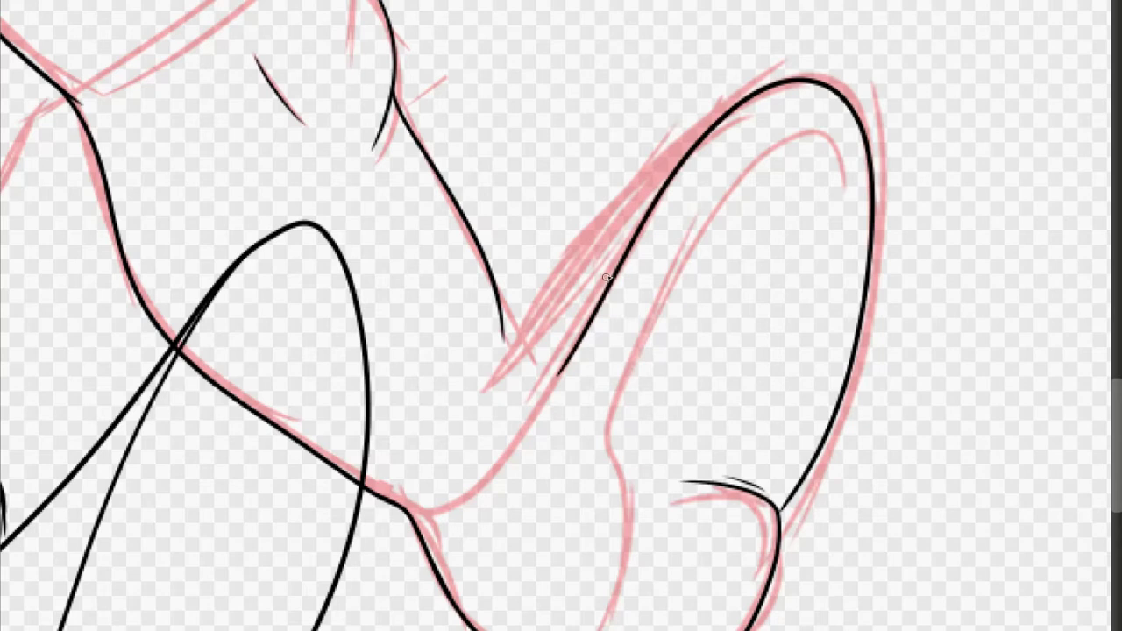
left_click_drag(620, 268, 484, 336)
left_click_drag(574, 355, 410, 513)
left_click_drag(774, 89, 618, 630)
Step: Ink the companion's bent far leg and its foot, ending the lines at the moose's leg
scroll(561, 316, "up", 2)
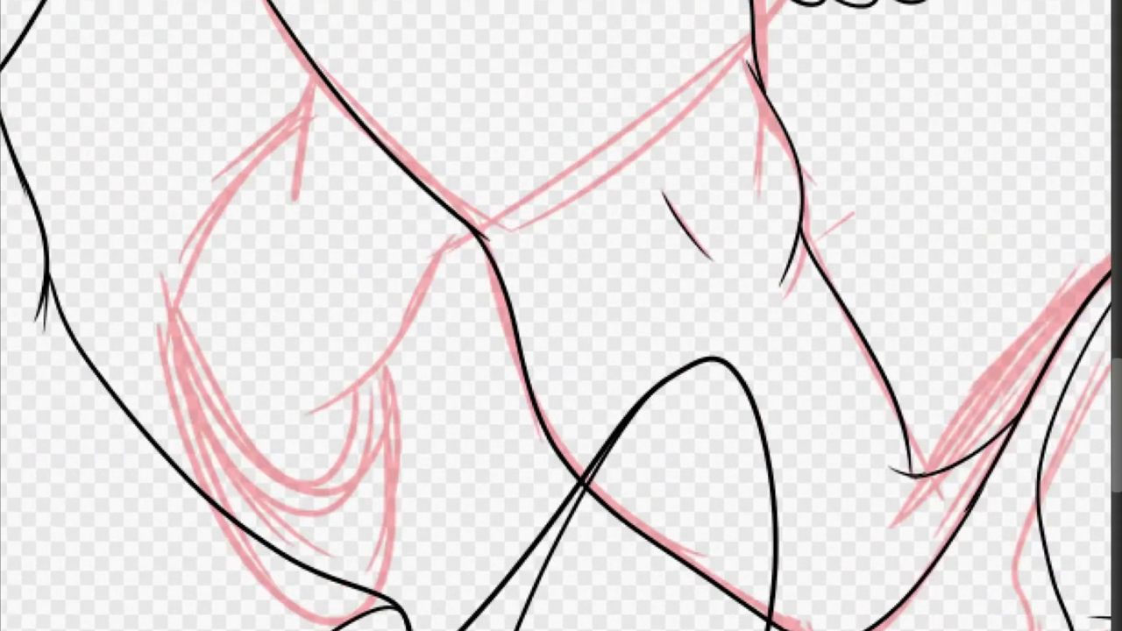
left_click_drag(306, 60, 295, 138)
left_click_drag(470, 230, 342, 399)
mouse_move(295, 123)
left_mouse_down()
mouse_move(348, 477)
mouse_move(377, 377)
left_mouse_up()
mouse_move(195, 255)
left_mouse_down()
mouse_move(160, 359)
mouse_move(239, 517)
left_mouse_up()
mouse_move(385, 367)
left_mouse_down()
mouse_move(382, 596)
mouse_move(385, 363)
left_mouse_up()
key("ctrl+z")
key("ctrl+z")
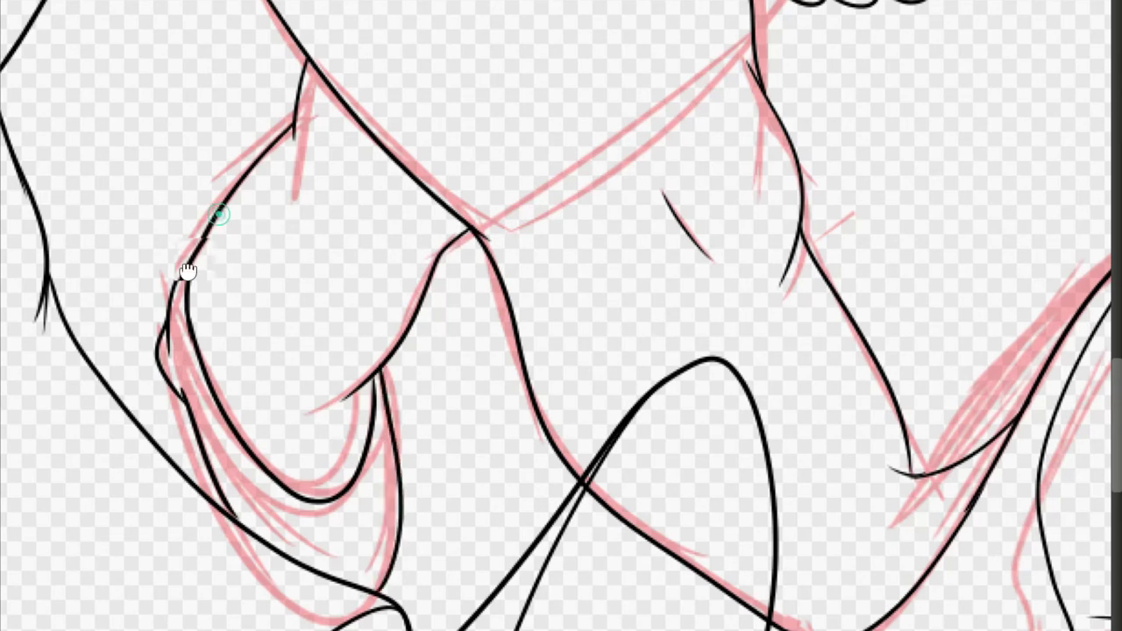
scroll(188, 263, "down", 2)
left_click_drag(649, 141, 671, 180)
left_click_drag(682, 105, 684, 129)
Step: Erase the moose's antler and ear lines where they pass behind the companion's hair, ear and snout
scroll(560, 316, "down", 3)
scroll(613, 96, "up", 3)
scroll(561, 315, "down", 4)
scroll(631, 53, "up", 5)
scroll(631, 52, "up", 2)
mouse_move(480, 101)
left_mouse_down()
mouse_move(411, 395)
mouse_move(263, 455)
mouse_move(259, 331)
left_mouse_up()
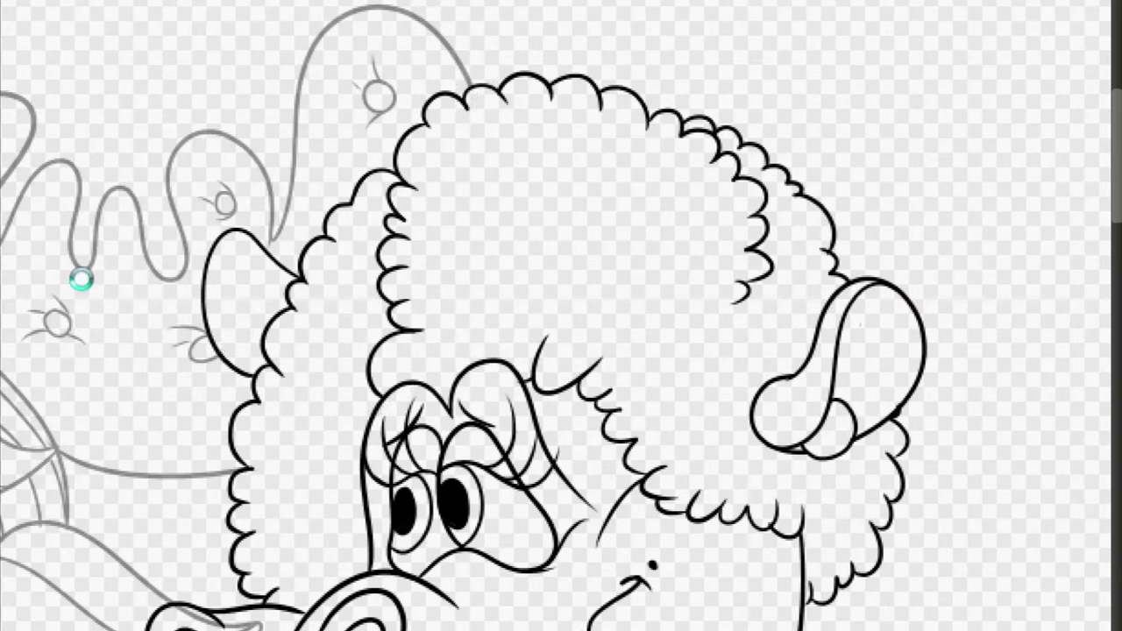
scroll(543, 333, "down", 3)
scroll(544, 333, "left", 4)
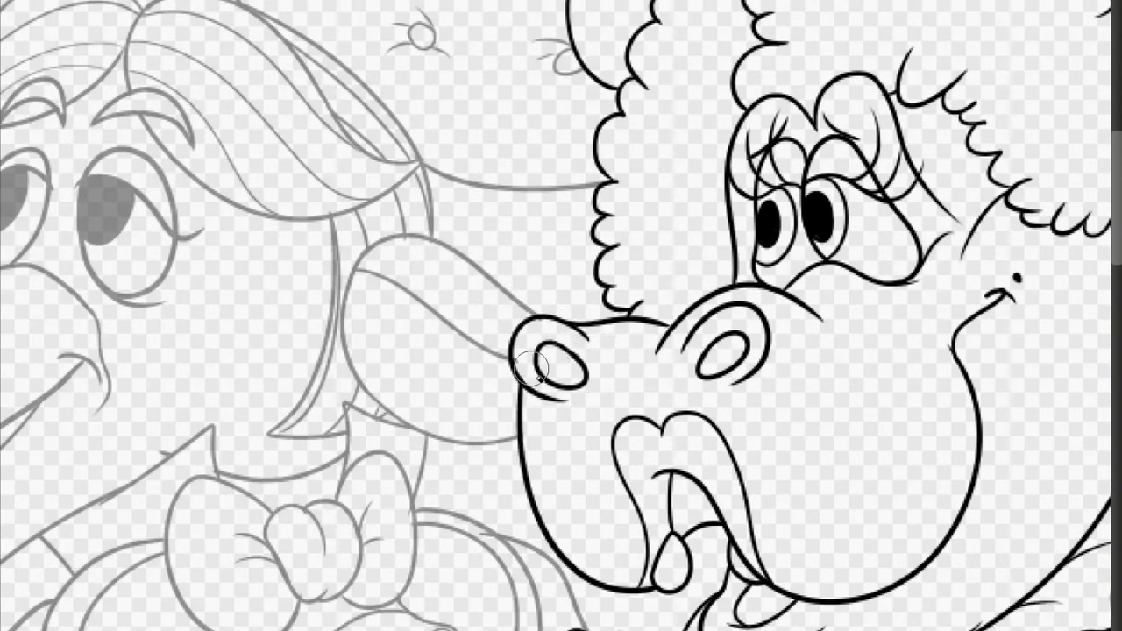
scroll(551, 370, "down", 5)
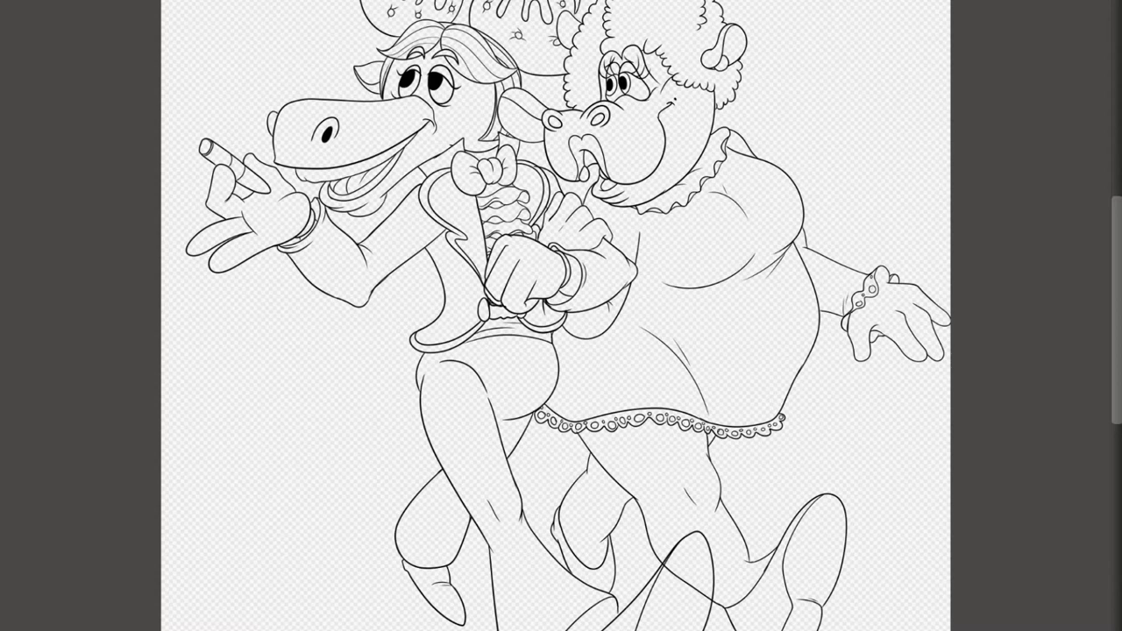
Step: Shift the line art slightly on the canvas and clear the companion's leg lines crossing the moose's foot
key("ctrl+t")
left_click_drag(475, 453, 459, 426)
scroll(561, 246, "up", 5)
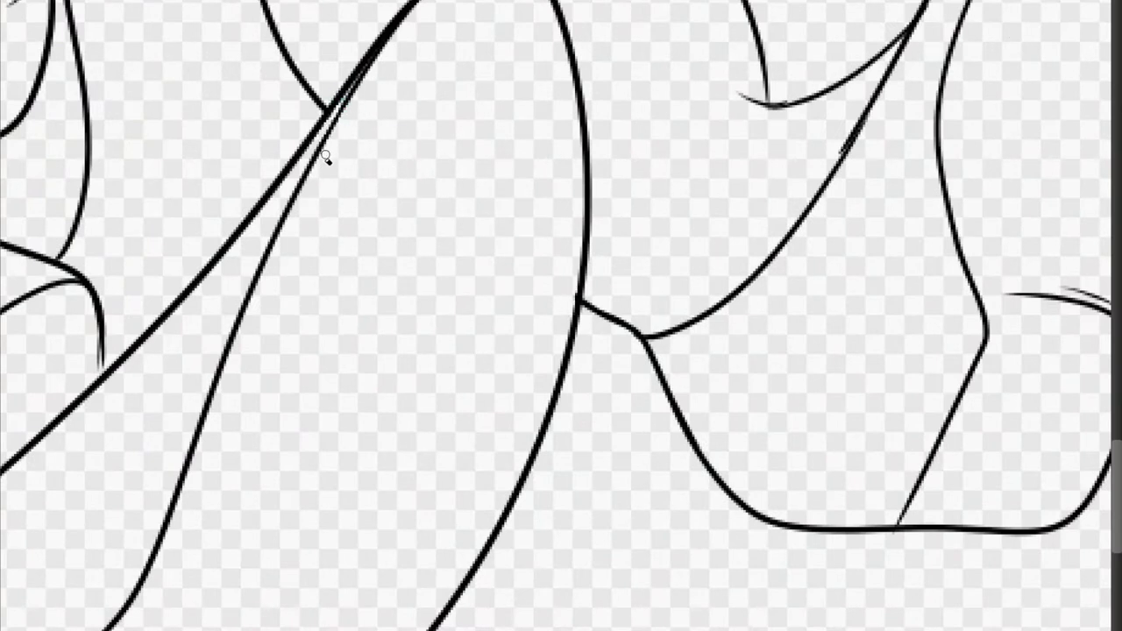
scroll(325, 150, "down", 5)
Step: Fill the companion's face, eye area and ears with flat grey beneath the line art
scroll(513, 281, "up", 5)
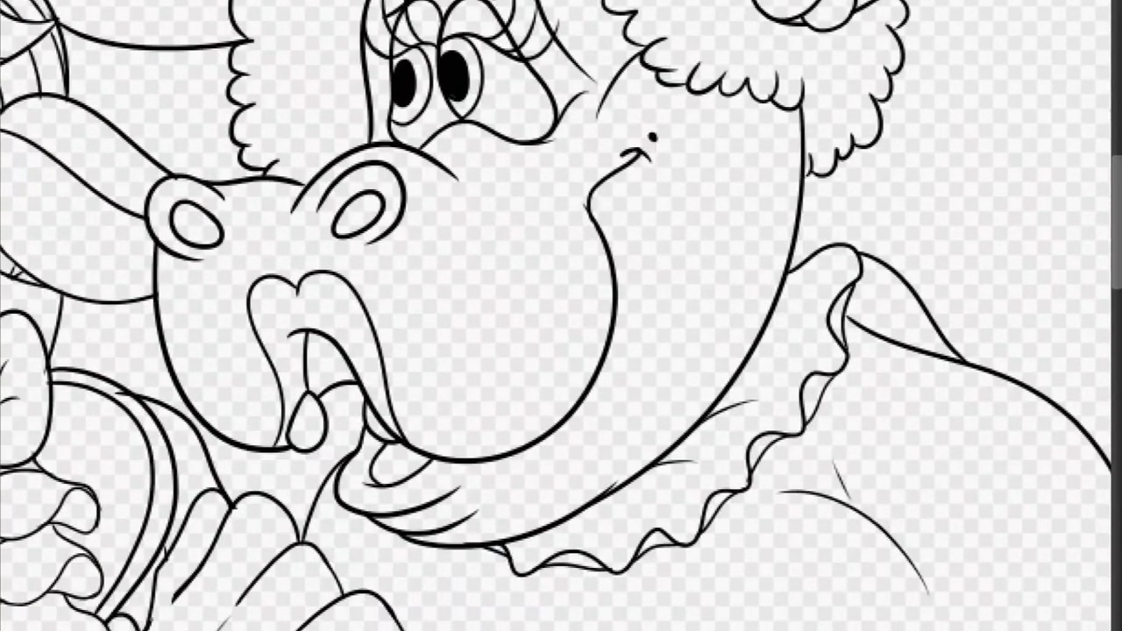
left_click(188, 186)
left_click_drag(377, 202, 358, 218)
mouse_move(263, 293)
left_mouse_down()
mouse_move(281, 369)
mouse_move(368, 377)
mouse_move(403, 447)
mouse_move(267, 438)
mouse_move(377, 429)
mouse_move(408, 409)
left_mouse_up()
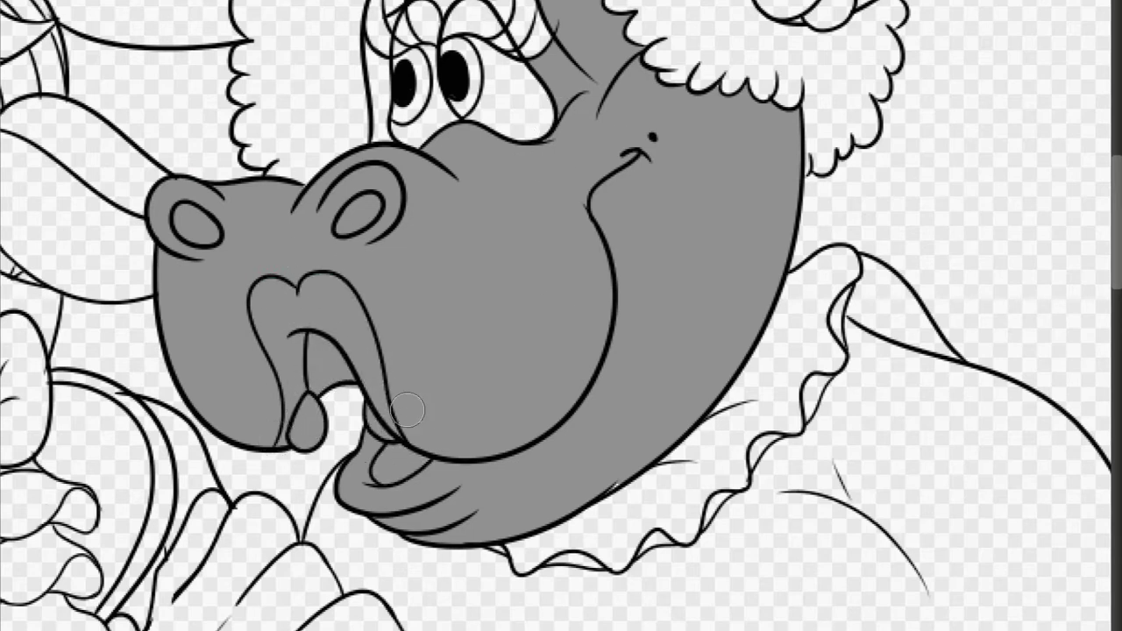
mouse_move(377, 123)
left_mouse_down()
mouse_move(421, 52)
mouse_move(543, 114)
mouse_move(374, 70)
mouse_move(388, 4)
left_mouse_up()
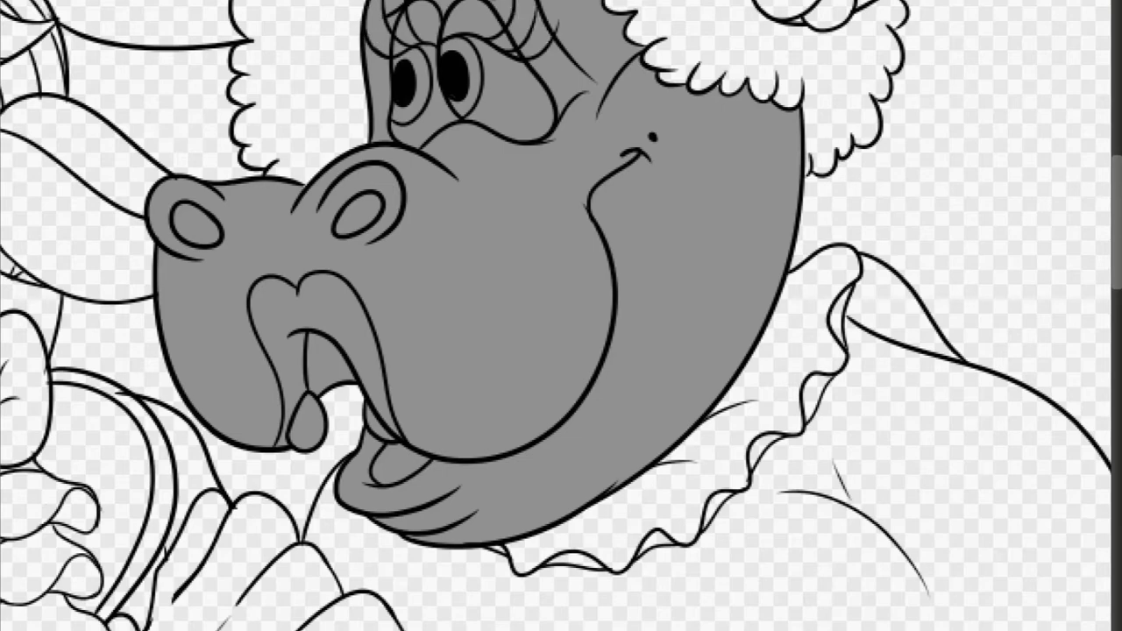
scroll(561, 315, "up", 3)
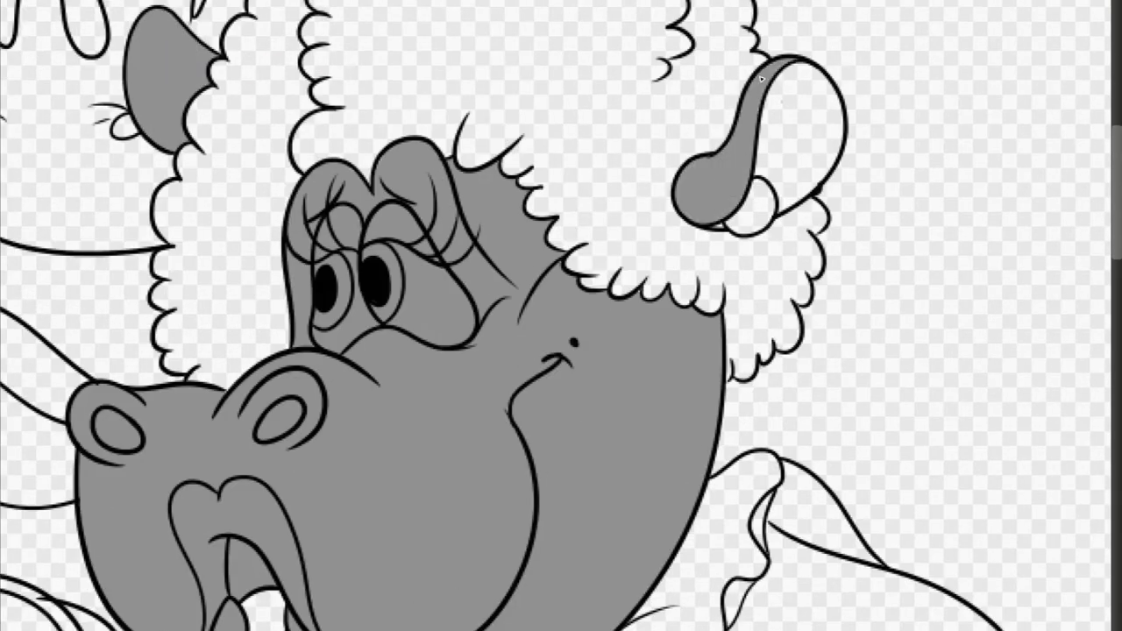
Step: Fill both of the companion's hands with the same flat grey
scroll(760, 79, "down", 5)
left_click(394, 314)
scroll(556, 438, "down", 5)
scroll(556, 438, "up", 2)
left_click_drag(465, 185, 513, 182)
left_click_drag(729, 295, 736, 335)
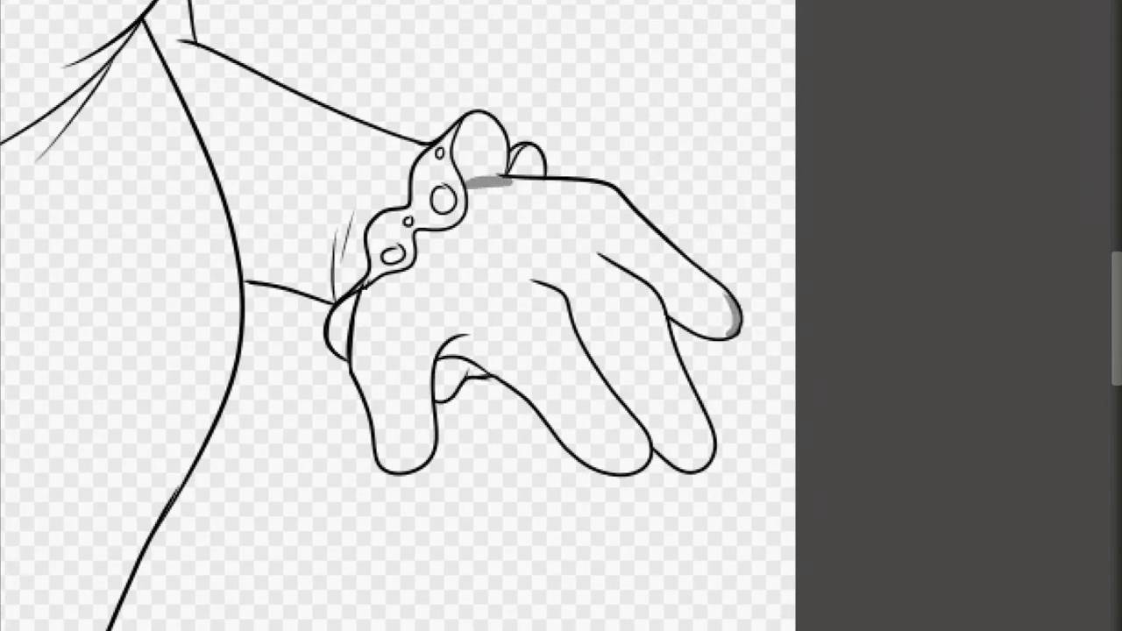
left_click(526, 368)
scroll(561, 315, "down", 5)
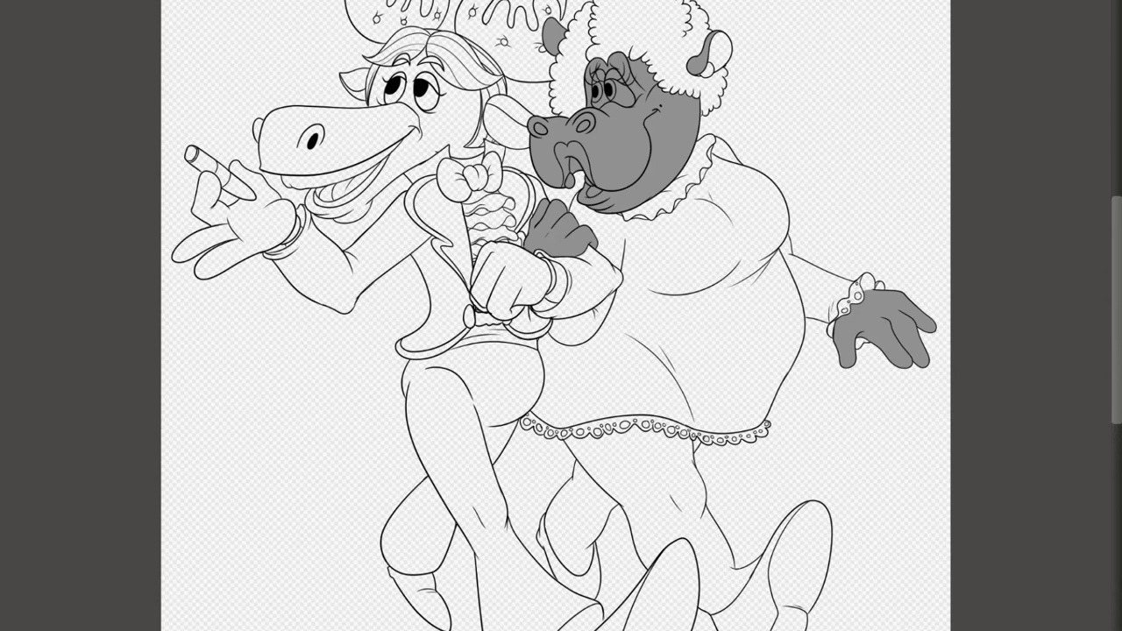
Step: Fill both of the companion's legs with flat grey beneath the line art
scroll(666, 491, "up", 5)
left_click(491, 263)
left_click(281, 368)
left_click(580, 144)
scroll(326, 258, "up", 2)
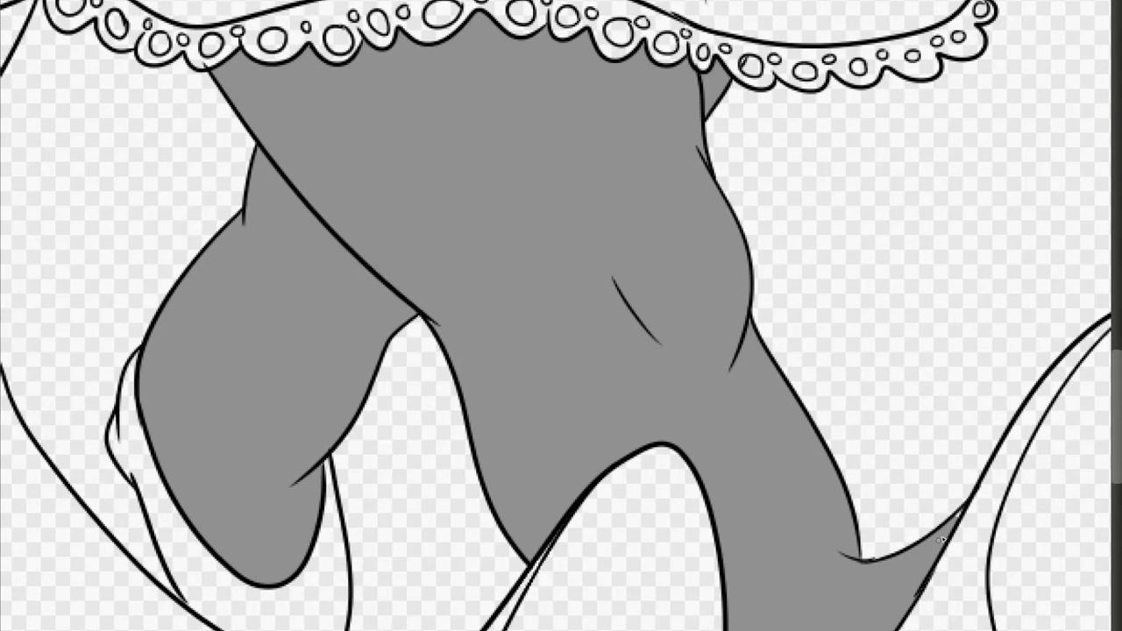
Step: Fill the round holes in the dress hem's lace above the legs with the same flat grey
left_click(211, 43)
left_click(237, 30)
left_click(272, 39)
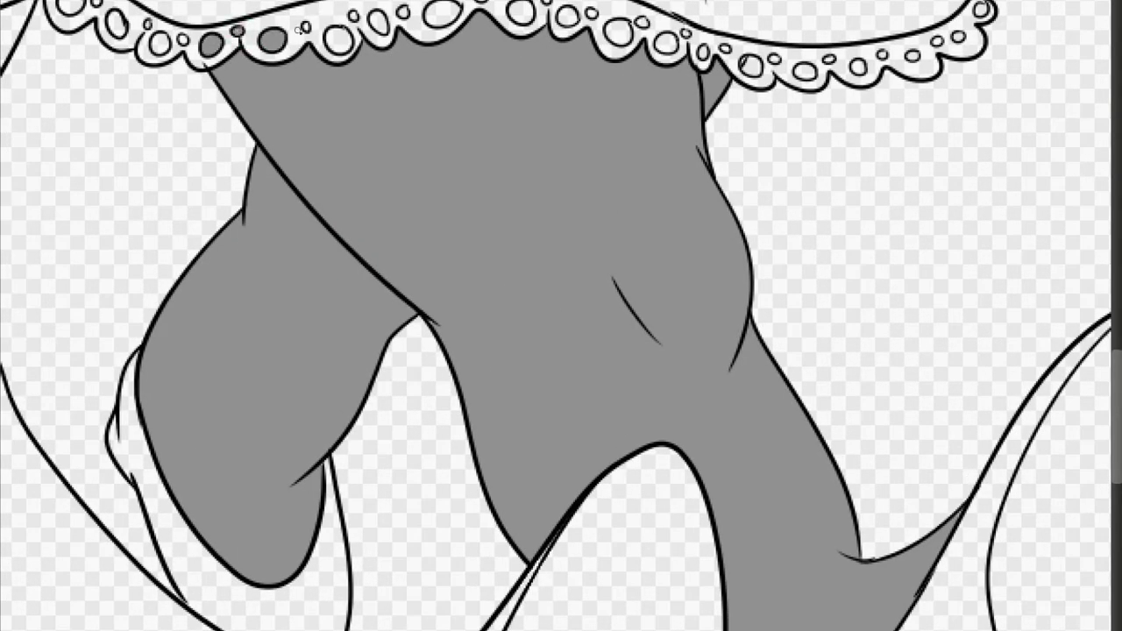
left_click(339, 40)
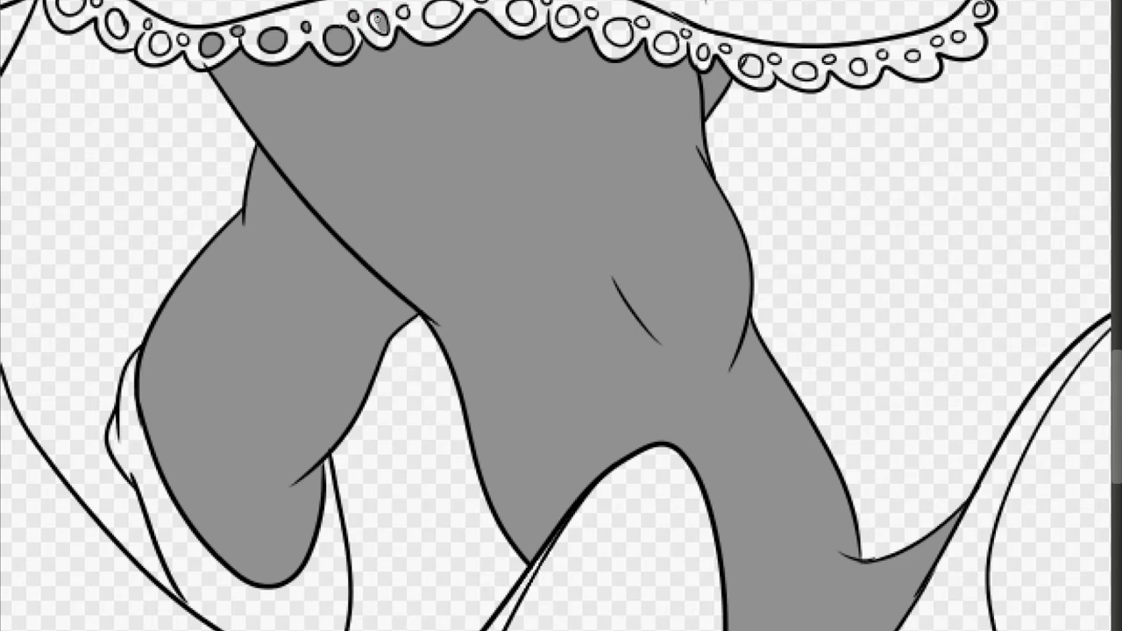
left_click(442, 14)
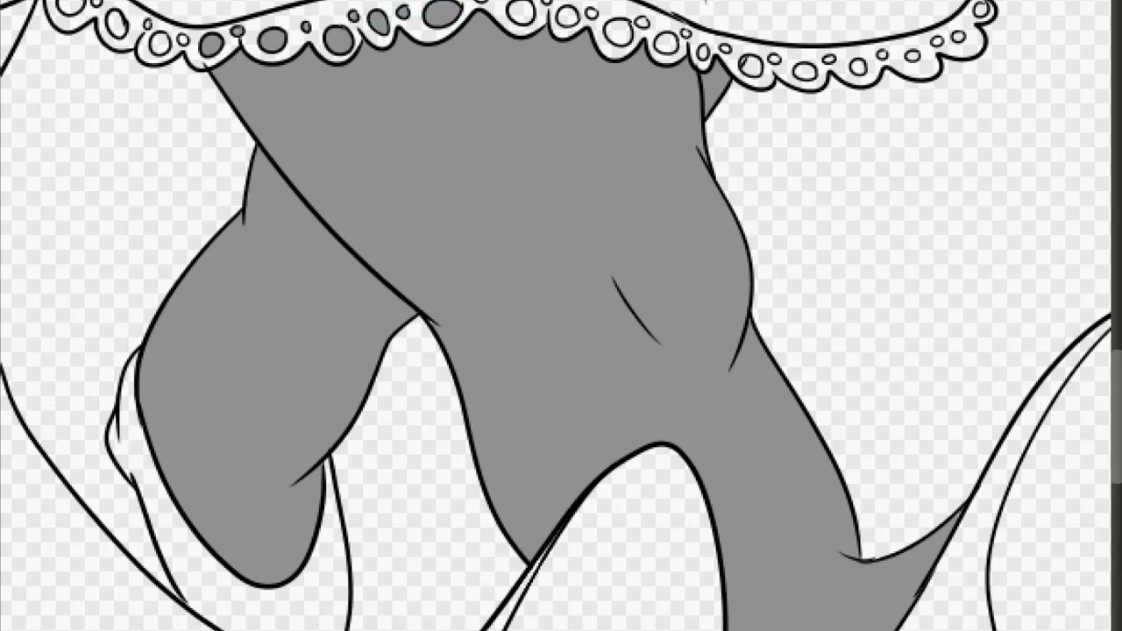
left_click(521, 11)
left_click(567, 11)
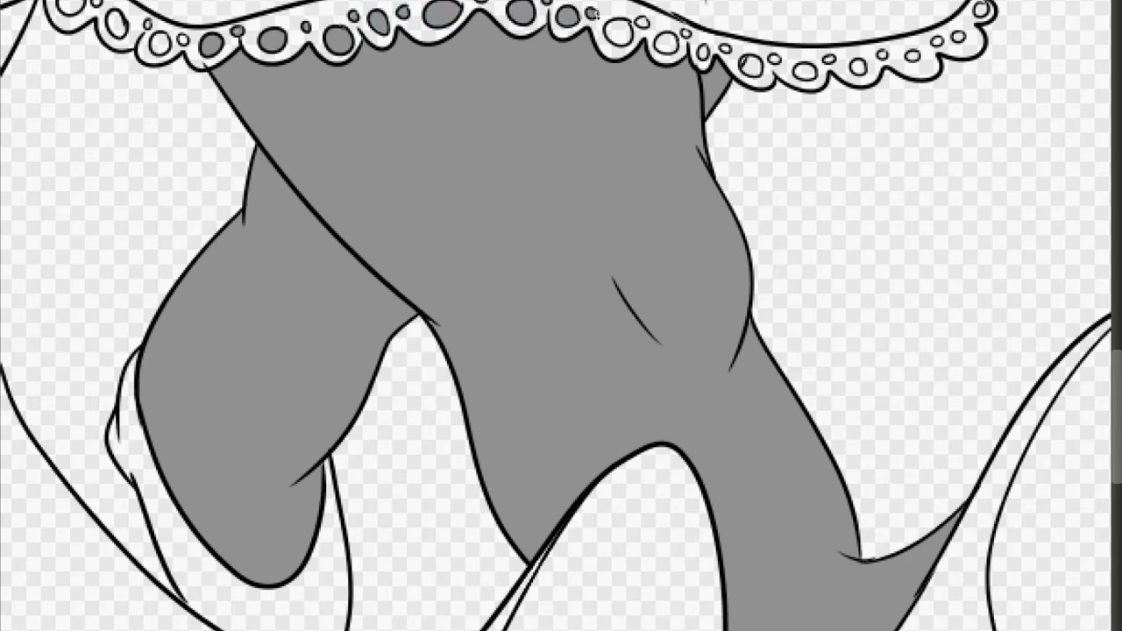
left_click(618, 32)
left_click(667, 43)
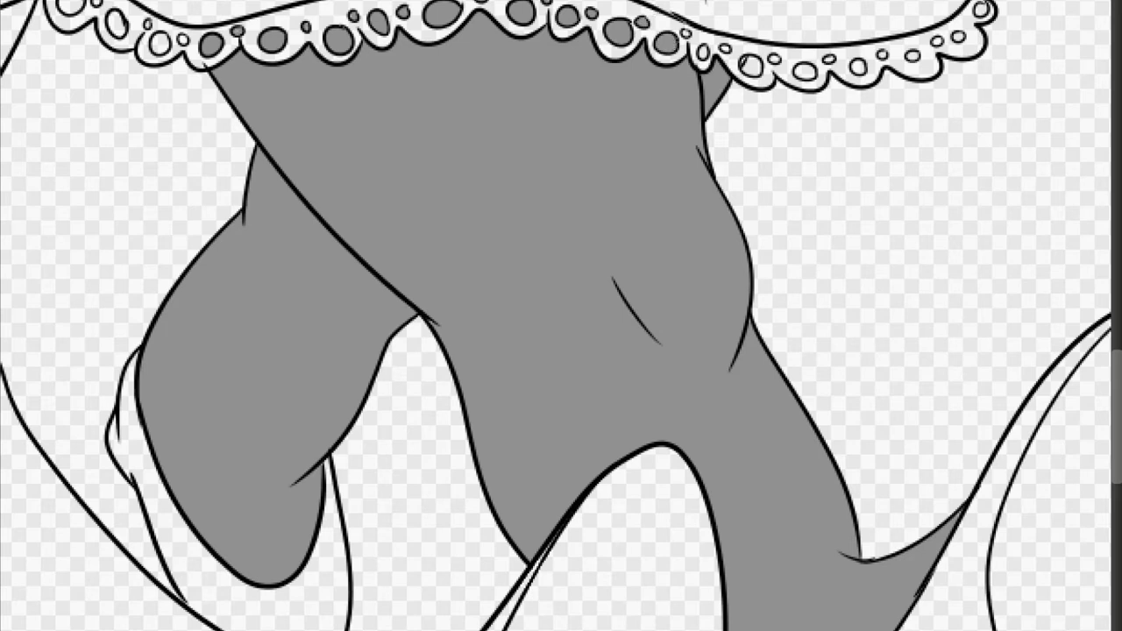
Step: Draw a small oval hole in the upper ruffle of the lace cuff on the companion's outstretched arm
scroll(561, 316, "down", 5)
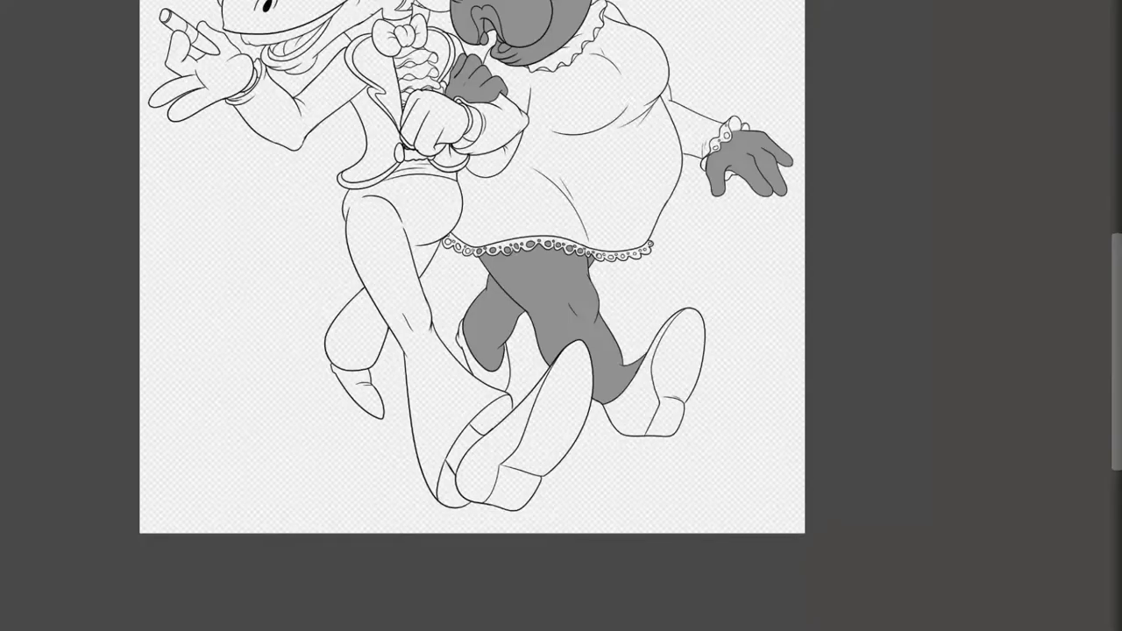
scroll(754, 316, "up", 8)
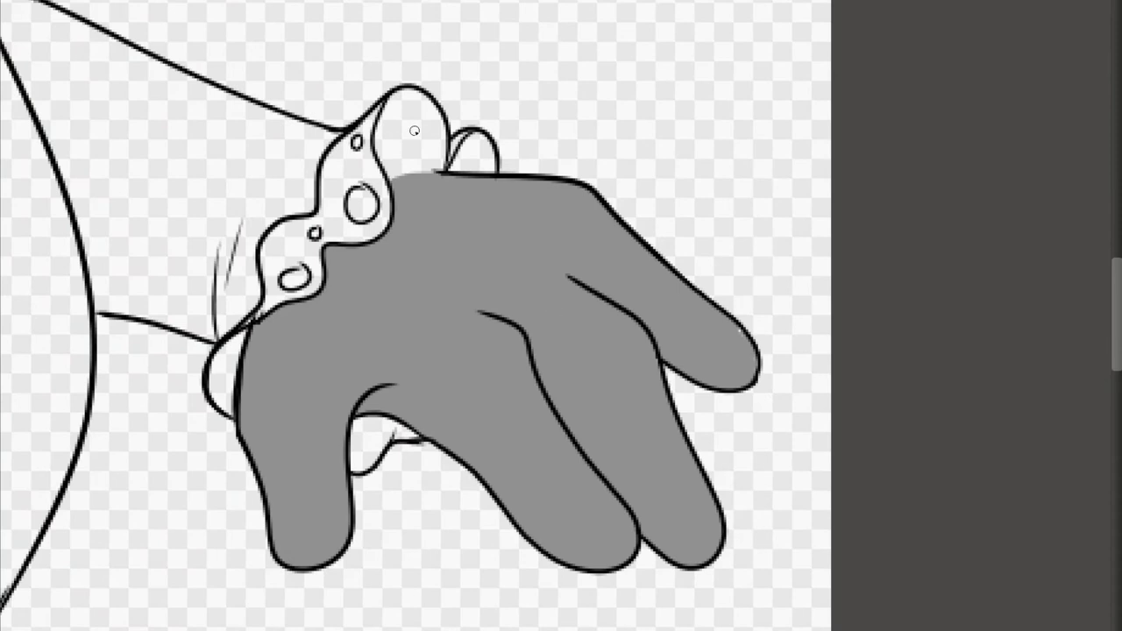
left_click_drag(414, 130, 419, 122)
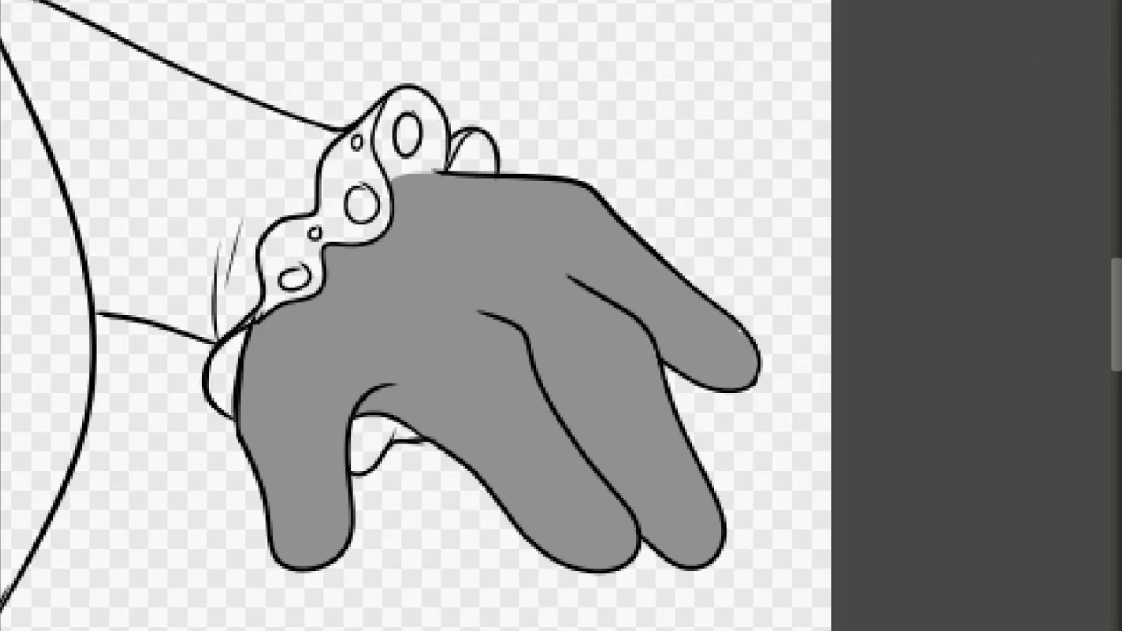
scroll(561, 315, "down", 5)
Step: Paint the companion's upper lip flat magenta pink inside its outline
scroll(630, 43, "up", 6)
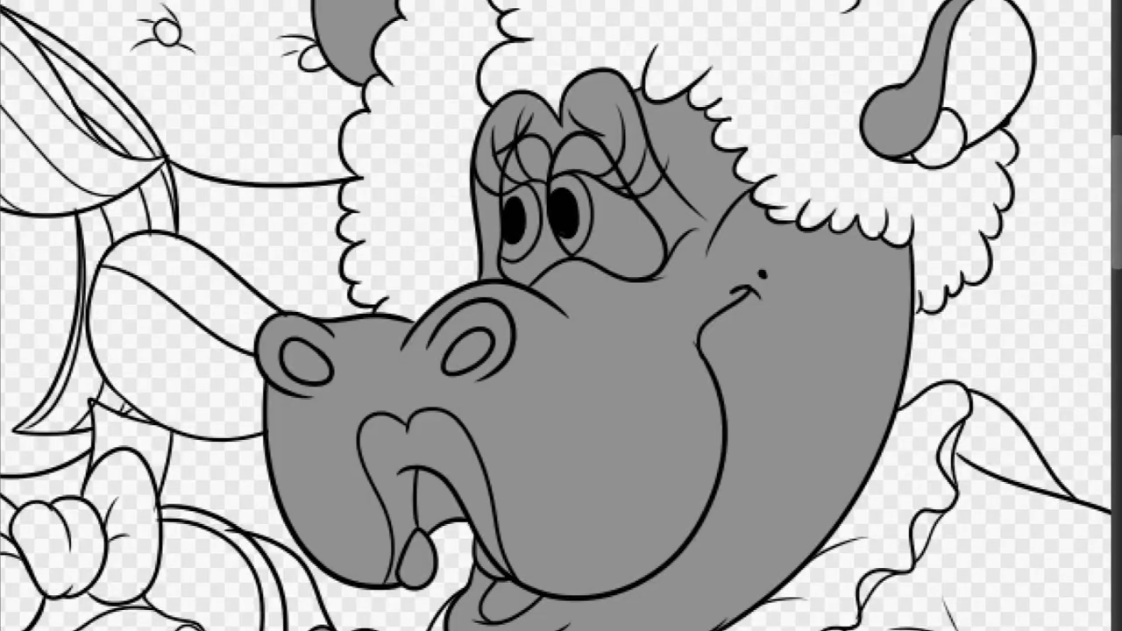
mouse_move(382, 429)
left_mouse_down()
mouse_move(403, 517)
mouse_move(373, 455)
mouse_move(406, 519)
mouse_move(399, 536)
left_mouse_up()
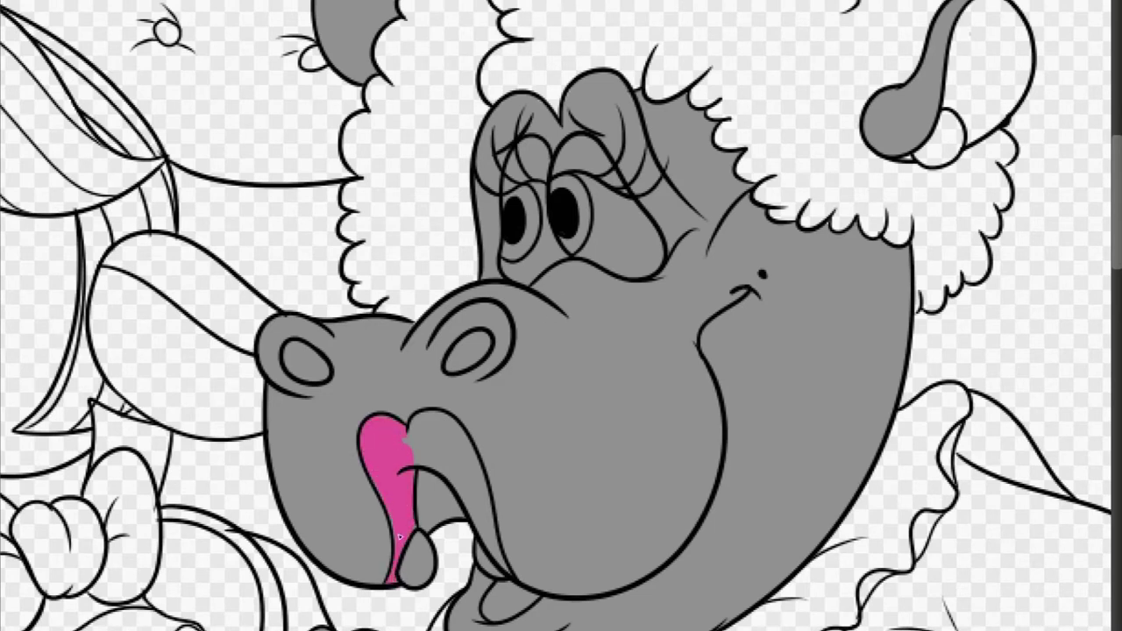
left_click_drag(371, 426, 482, 531)
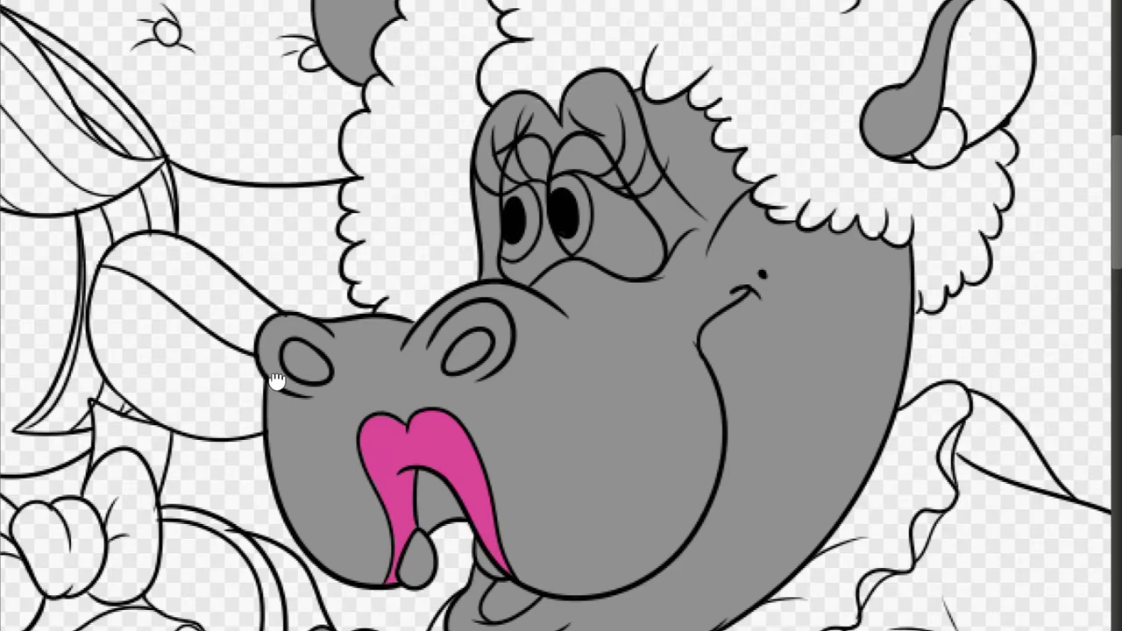
Step: Fill the companion's dress body, shoulder and outstretched sleeve with magenta pink
scroll(394, 509, "down", 5)
left_click(331, 482)
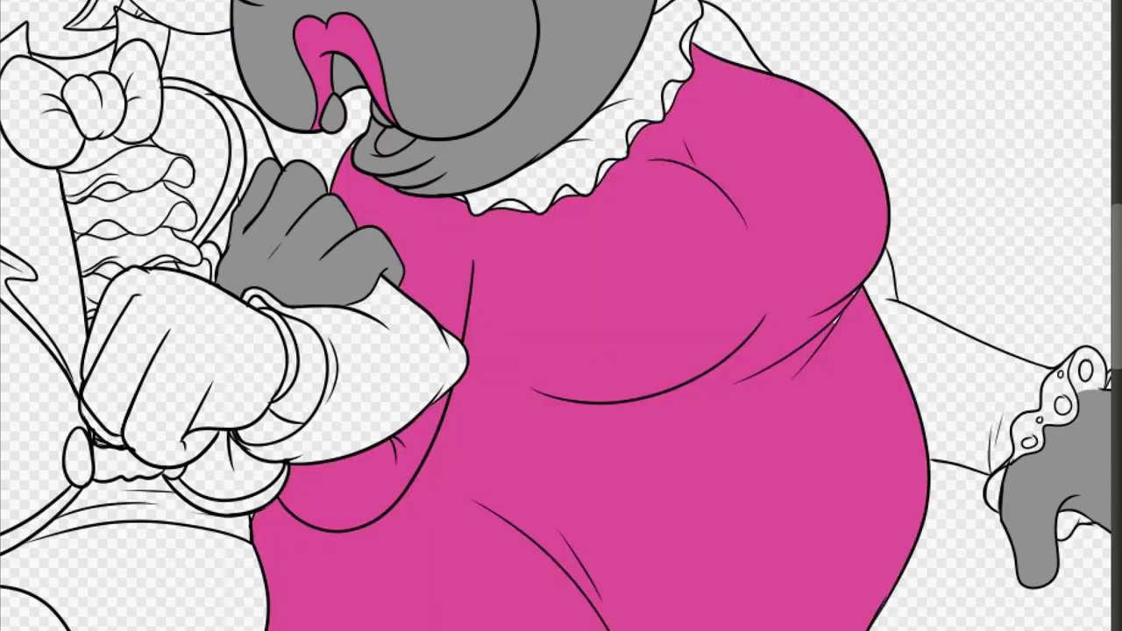
left_click(736, 51)
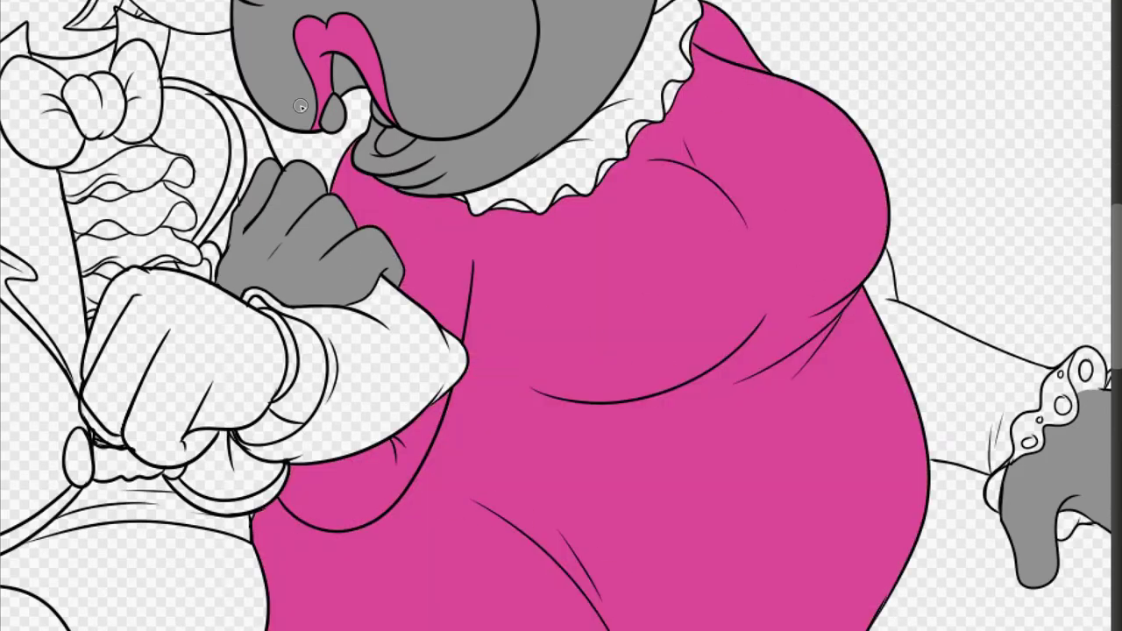
scroll(526, 272, "right", 4)
left_click(526, 271)
Step: Colour the companion's lower lip magenta pink to match the upper lip
scroll(526, 272, "down", 5)
scroll(526, 272, "up", 8)
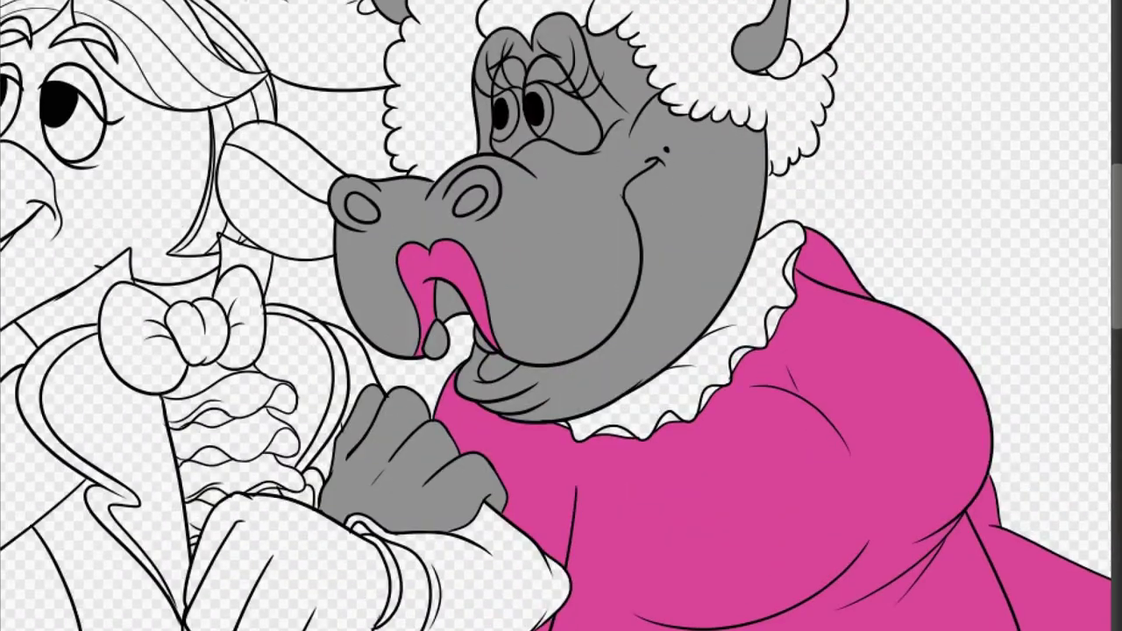
key("ctrl+plus")
left_click(372, 399)
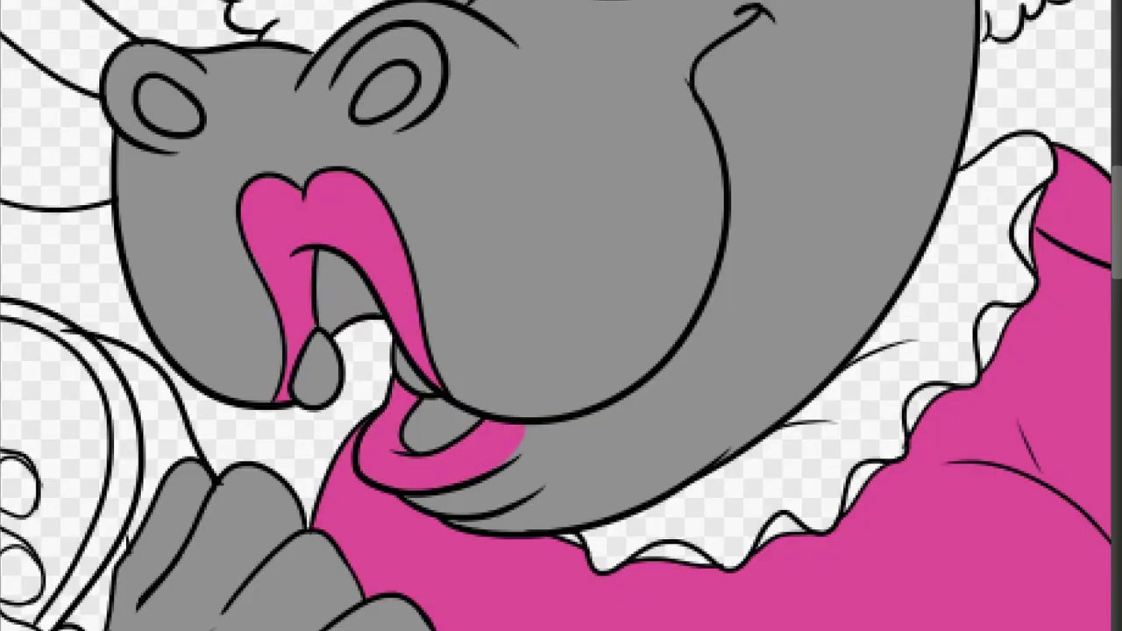
Step: Fill the companion's mouth openings and both nostrils with black and the teeth with white
left_click(442, 425)
left_click(346, 285)
left_click(168, 103)
left_click(392, 91)
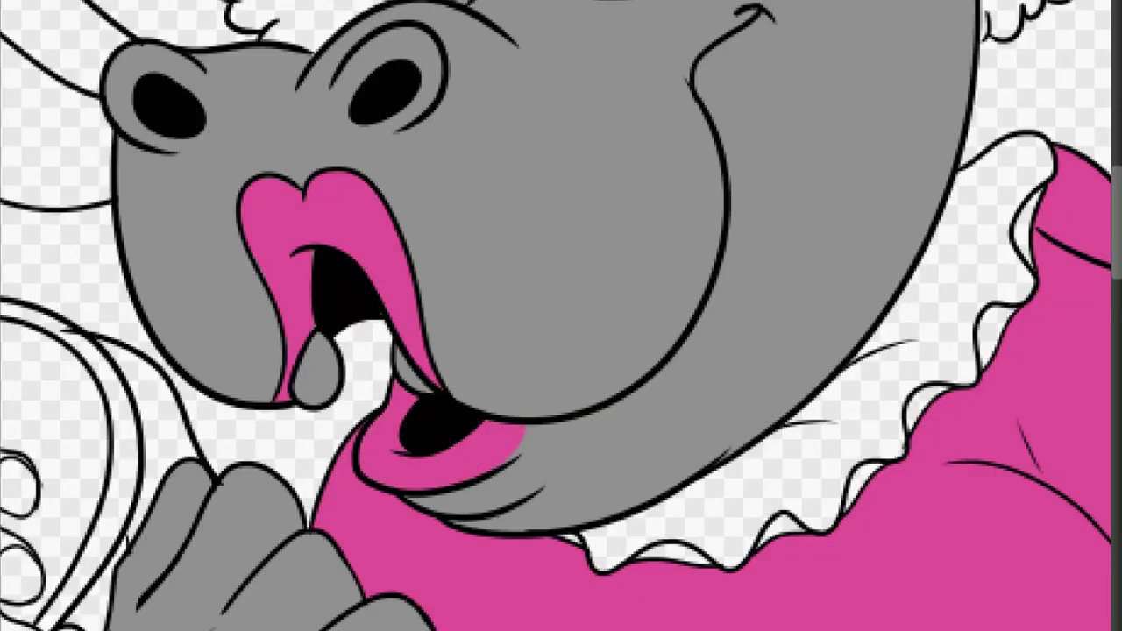
left_click(317, 360)
left_click(403, 375)
Step: Fill all sections of the companion's curly hair with flat orange-red
scroll(325, 366, "down", 5)
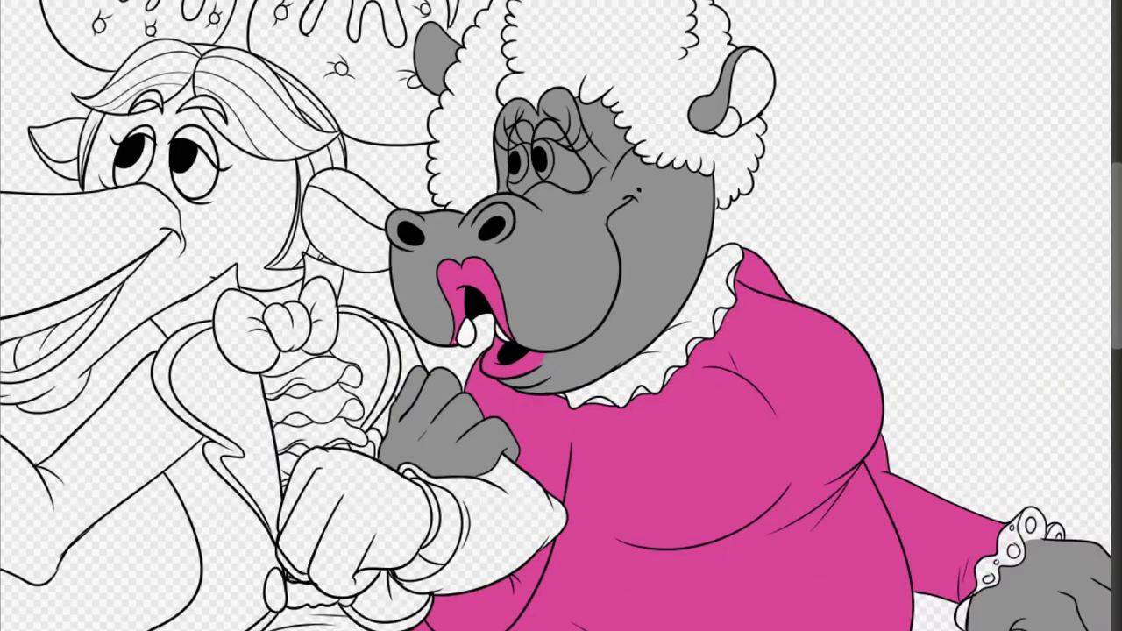
scroll(451, 125, "up", 3)
scroll(561, 315, "up", 4)
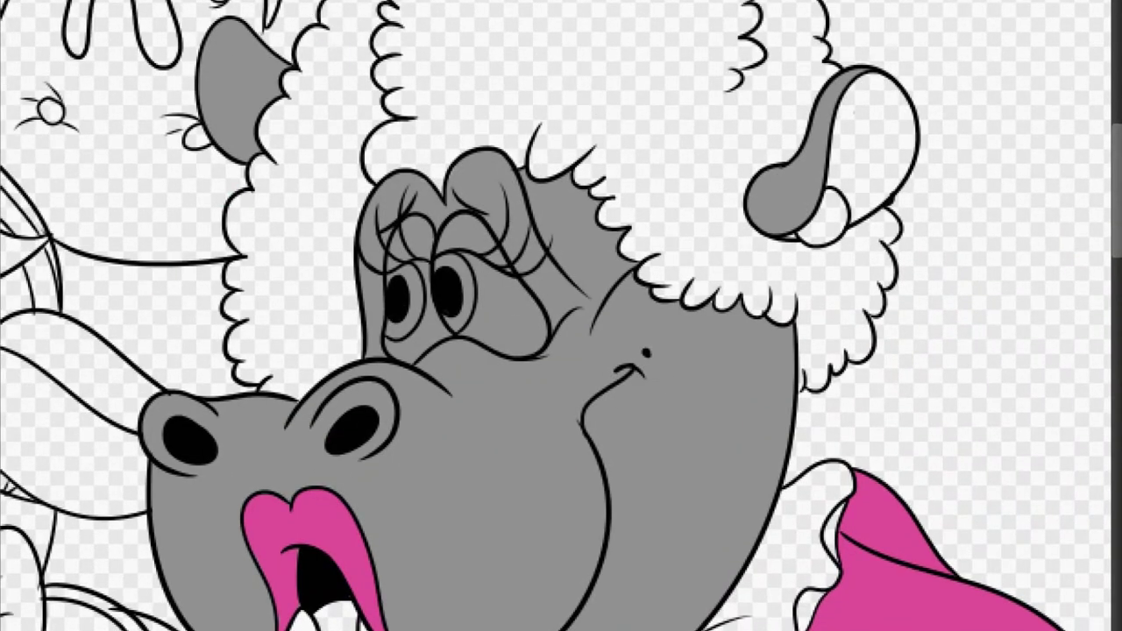
left_click(290, 228)
left_click(613, 79)
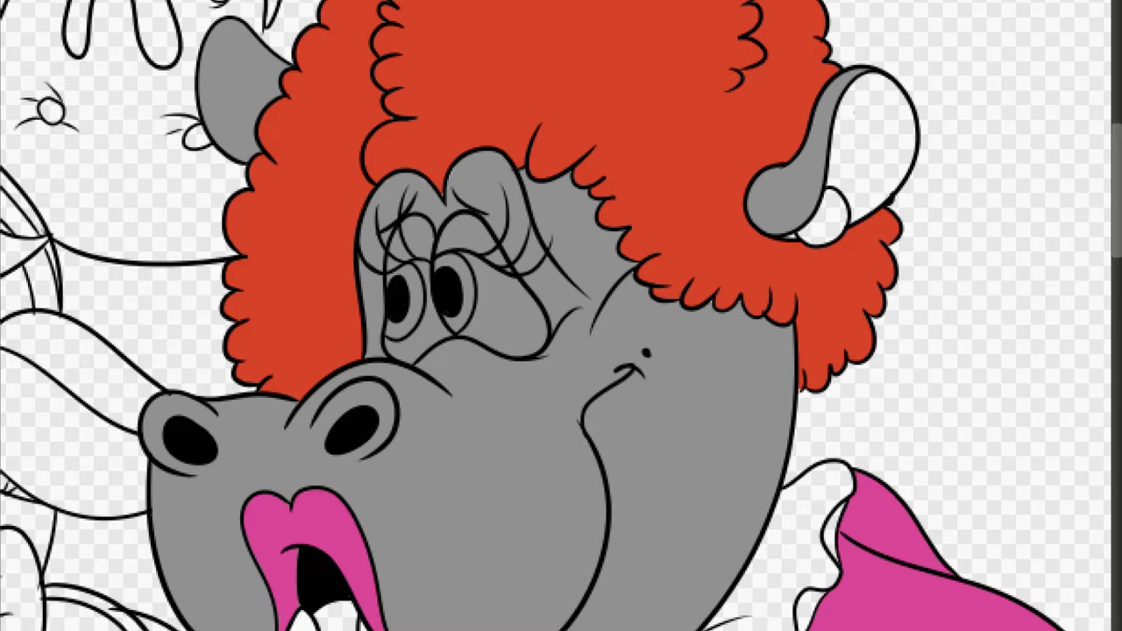
Step: Adjust the companion's hair colour to a slightly brighter orange-red
left_click(26, 9)
left_click(640, 351)
left_click_drag(641, 352, 641, 348)
left_click_drag(627, 324, 649, 324)
left_click(785, 373)
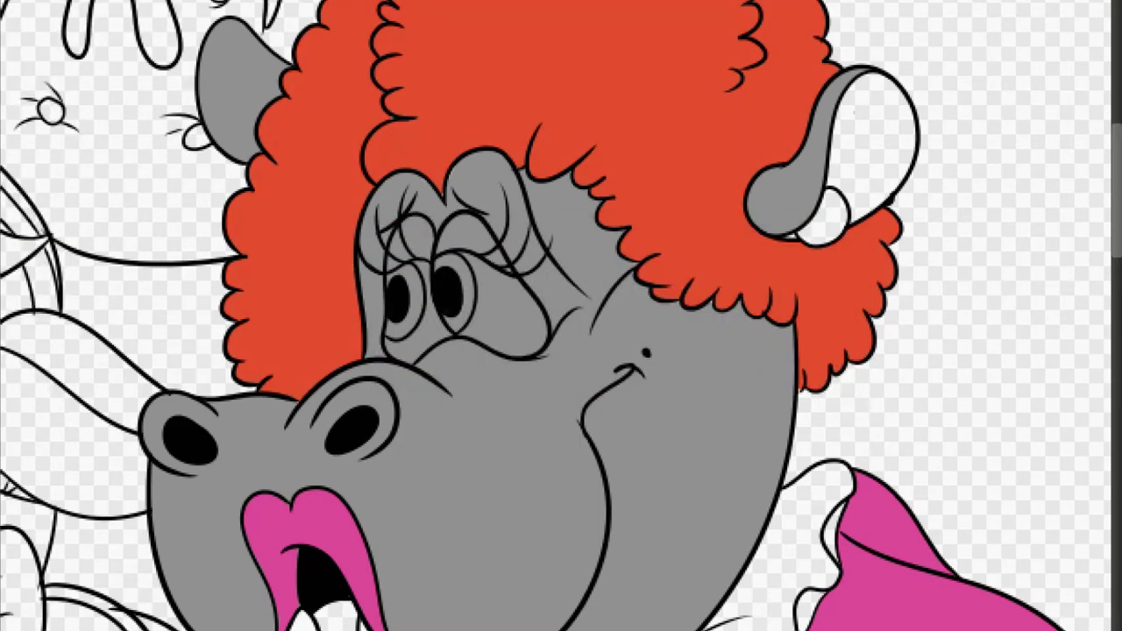
Step: Colour the whites of the companion's eyes white and both irises bright cyan
left_click(409, 268)
left_click(422, 268)
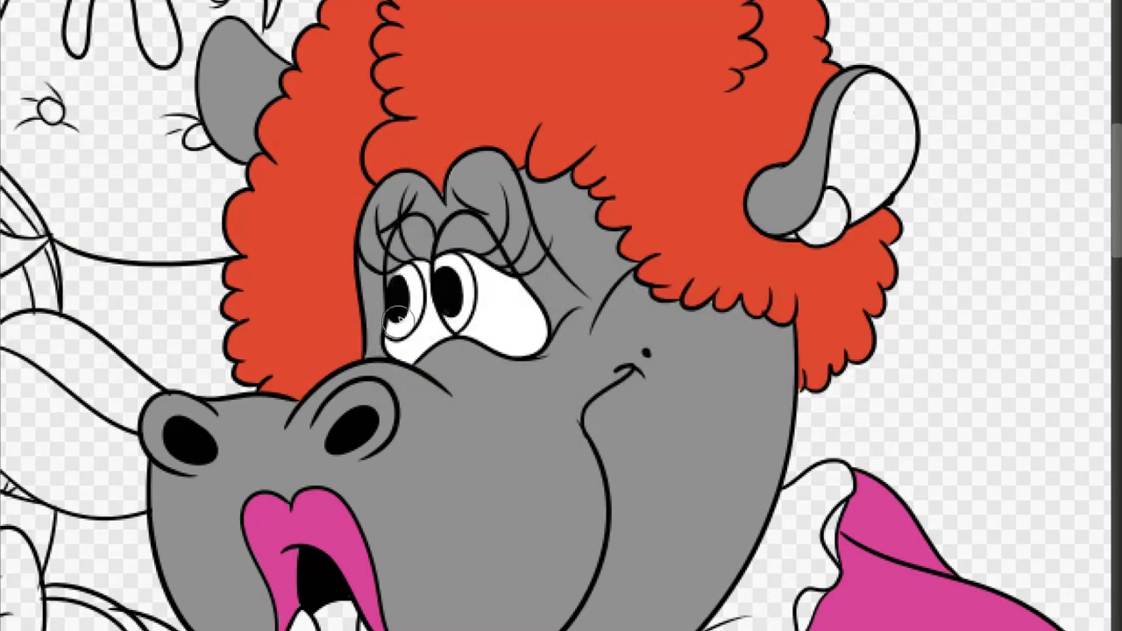
left_click(408, 273)
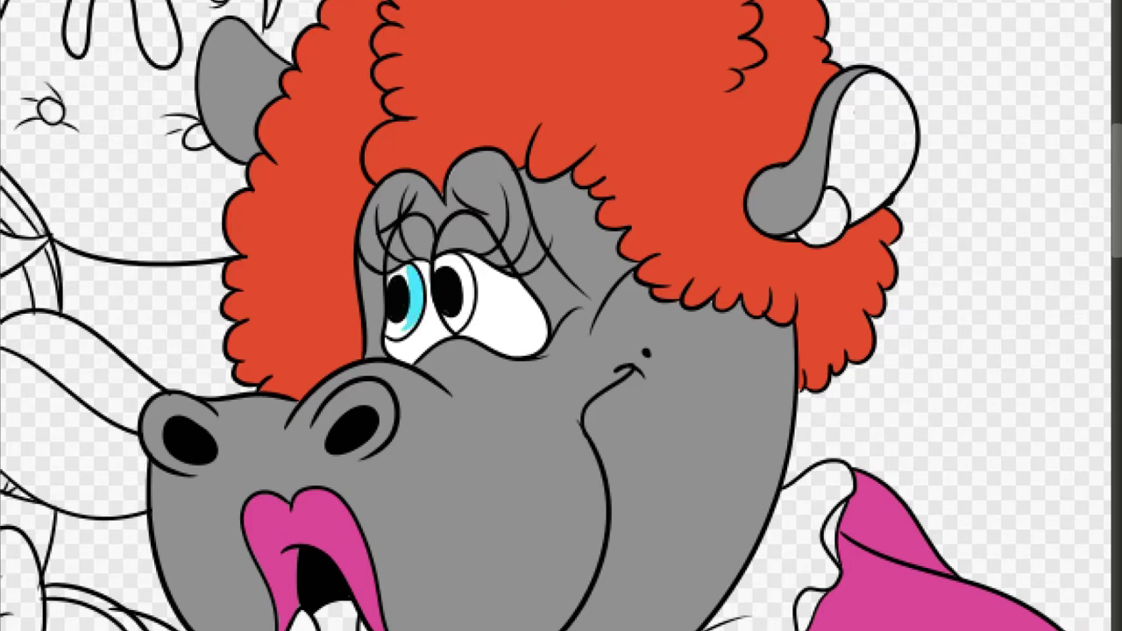
left_click(457, 267)
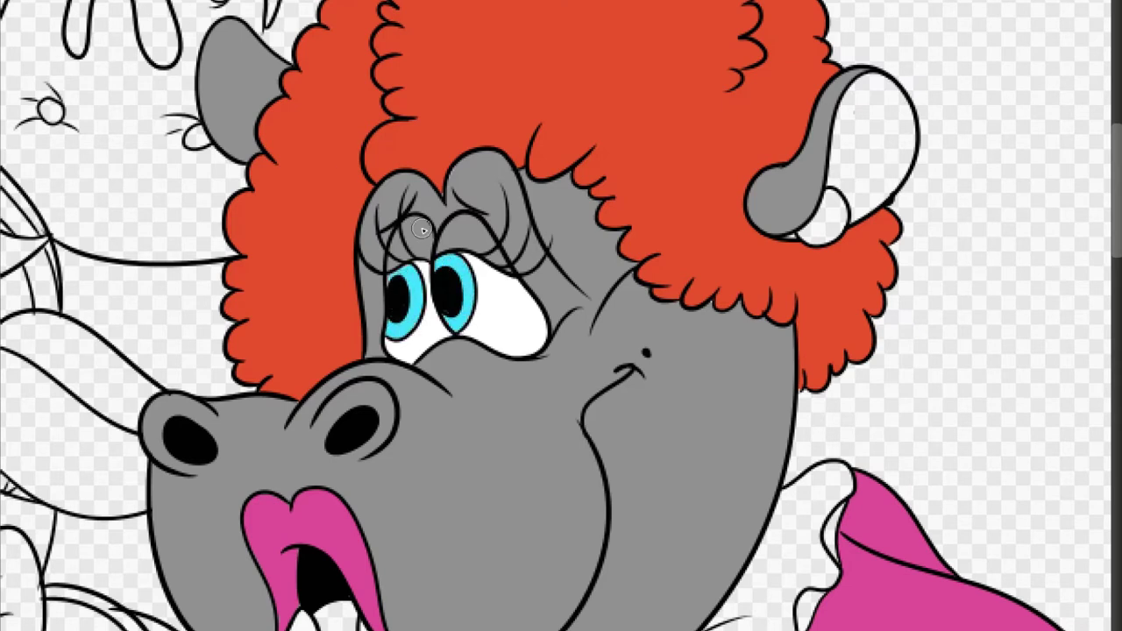
Step: Fill the inside of the companion's ear with salmon pink and colour the round earring
key("ctrl+0")
scroll(561, 315, "up", 8)
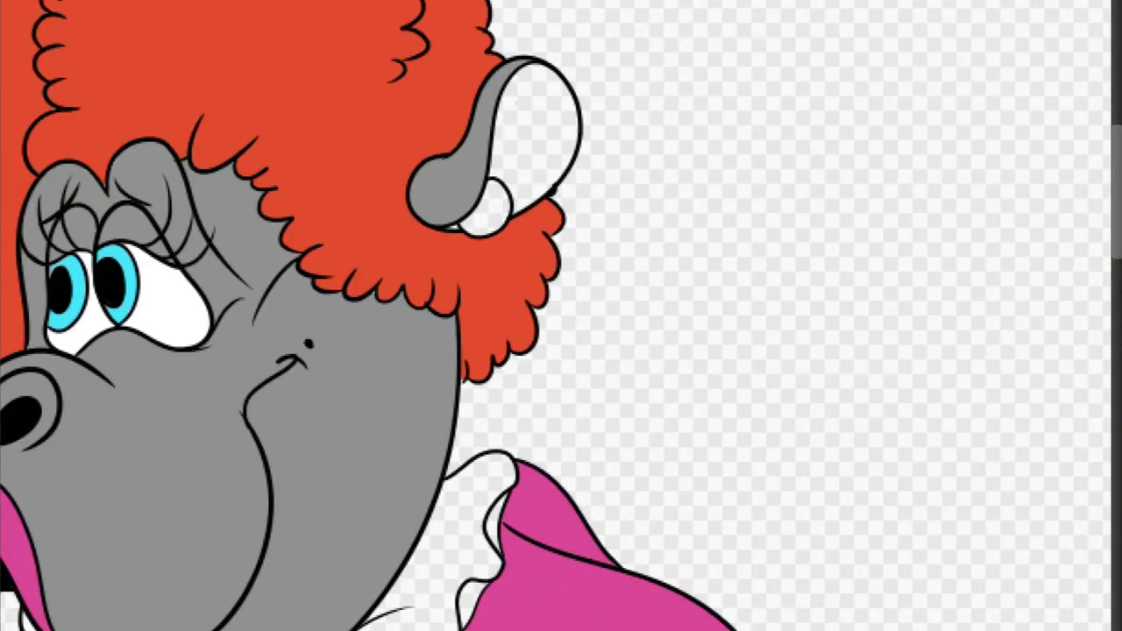
left_click(535, 131)
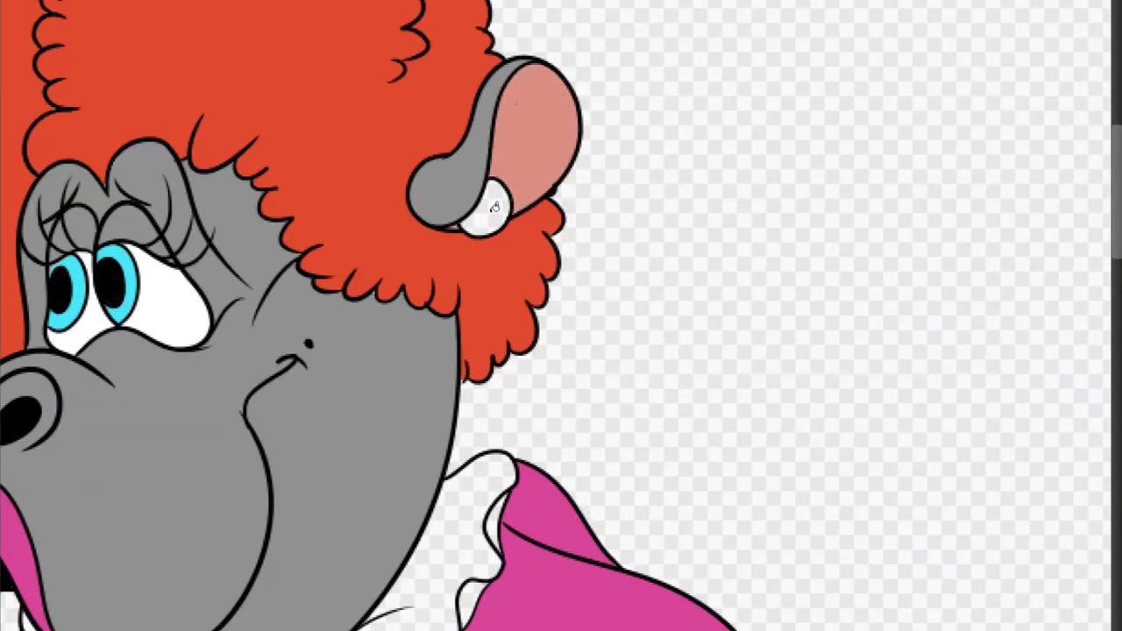
left_click(495, 206)
Step: Paint the lace trim along the dress hem white from end to end
scroll(495, 207, "down", 3)
scroll(464, 431, "up", 5)
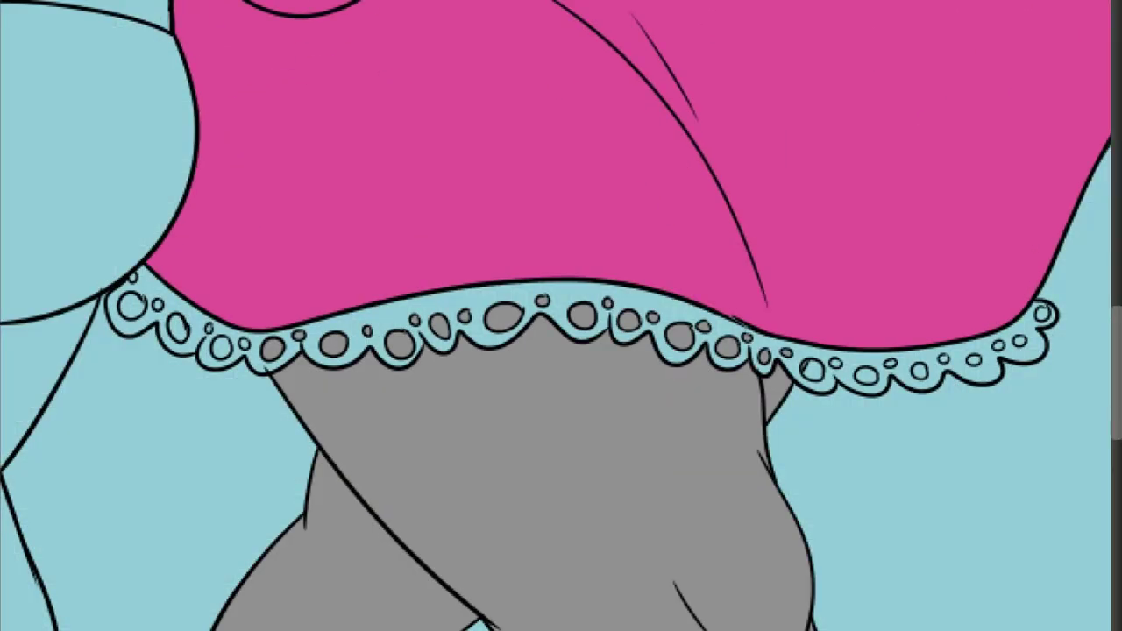
left_click(140, 282)
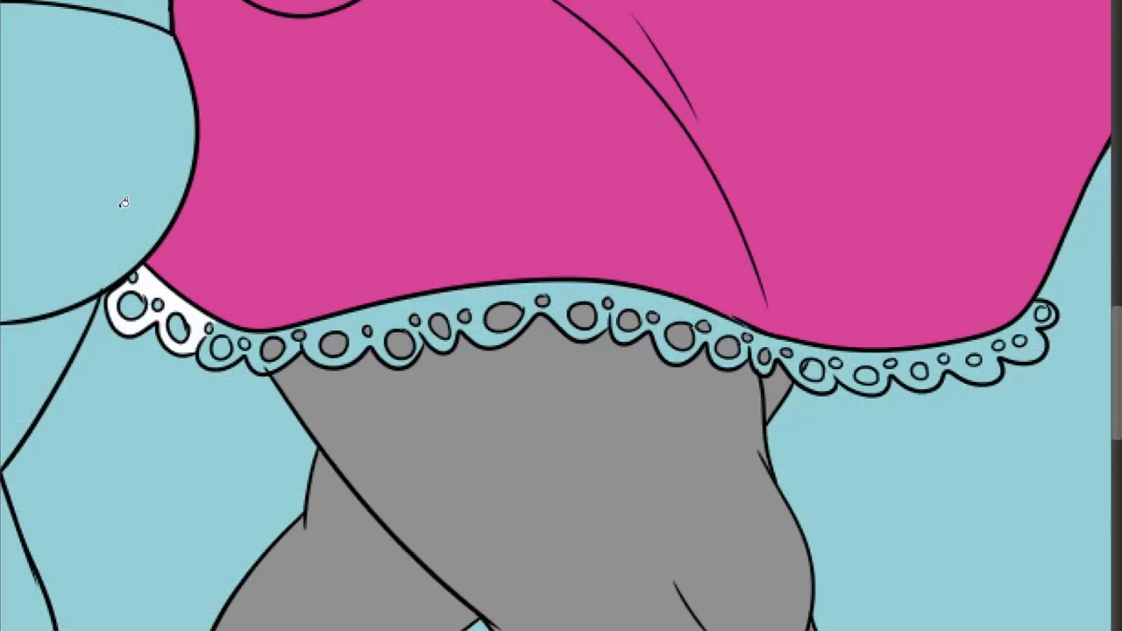
mouse_move(238, 307)
left_mouse_down()
mouse_move(261, 333)
mouse_move(151, 280)
mouse_move(132, 259)
left_mouse_up()
mouse_move(307, 341)
left_mouse_down()
mouse_move(536, 309)
mouse_move(706, 332)
mouse_move(769, 324)
mouse_move(883, 355)
left_mouse_up()
scroll(884, 355, "right", 5)
scroll(884, 355, "down", 1)
mouse_move(735, 252)
left_mouse_down()
mouse_move(688, 264)
mouse_move(684, 286)
mouse_move(650, 279)
mouse_move(570, 303)
left_mouse_up()
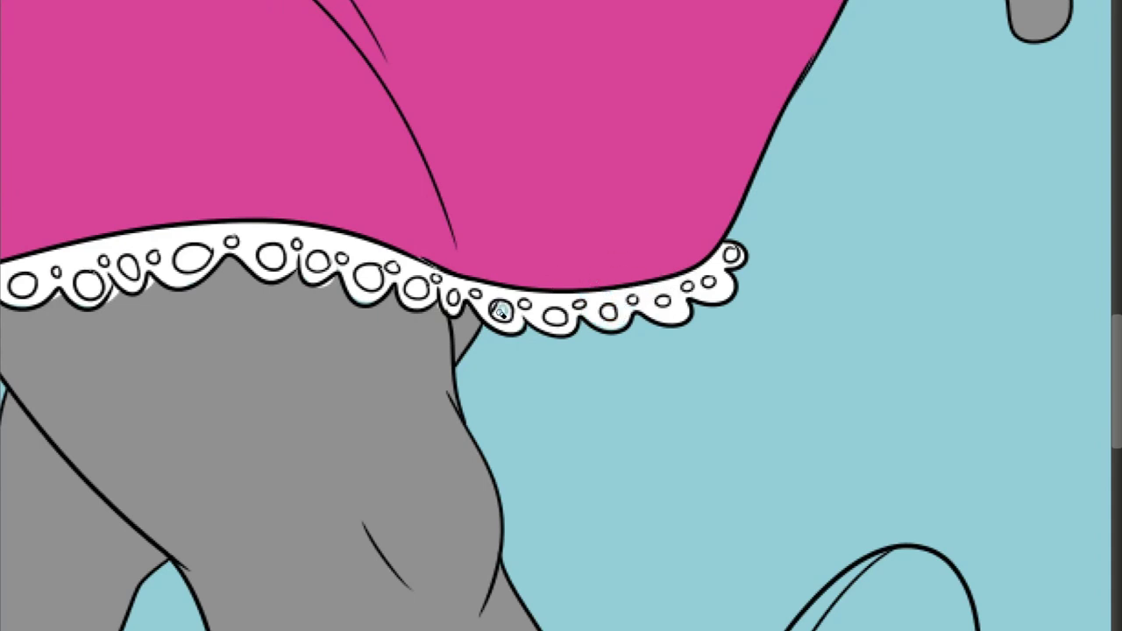
Step: Clear the white from the lace holes at the right end of the hem, back to the near thigh's edge
key("ctrl+plus")
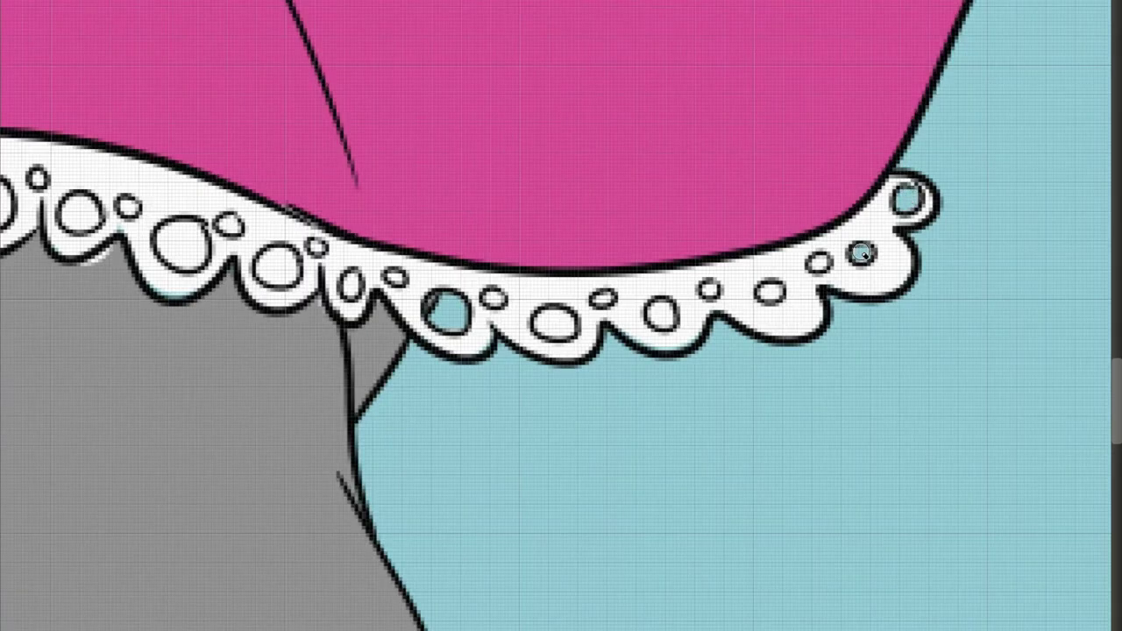
left_click(659, 313)
left_click(603, 298)
left_click(554, 323)
left_click(491, 300)
left_click(395, 278)
left_click(350, 284)
left_click(318, 250)
left_click(273, 260)
left_click(226, 222)
left_click(185, 235)
Step: Clear the white from the lace holes around the hem's peak above the middle of the near thigh
left_click_drag(95, 254, 360, 221)
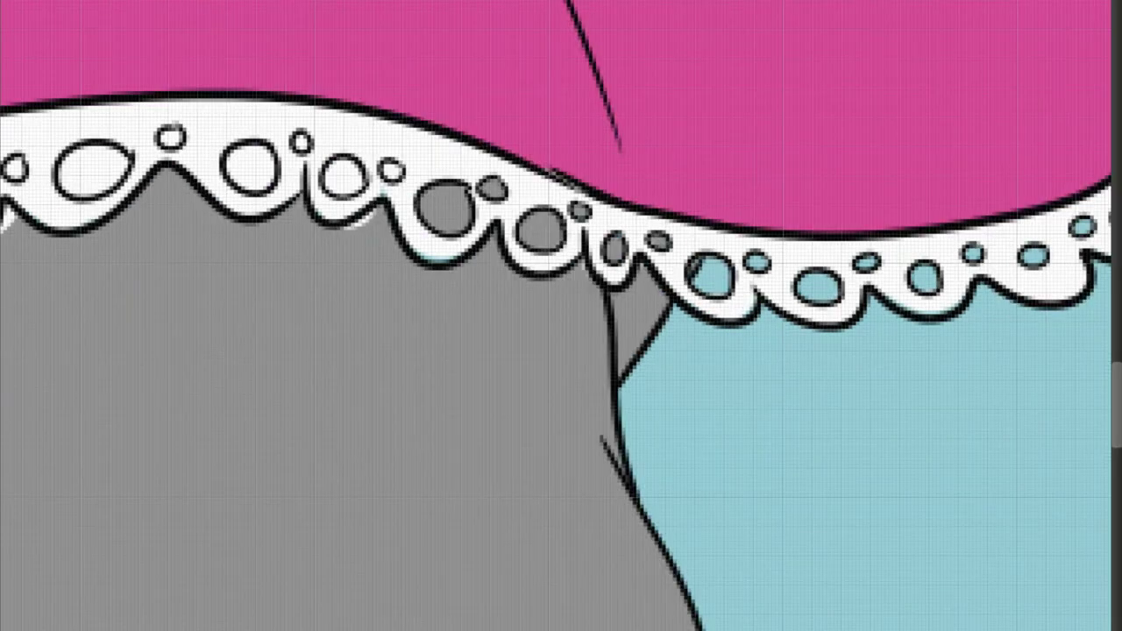
left_click(393, 171)
left_click(344, 175)
left_click(301, 142)
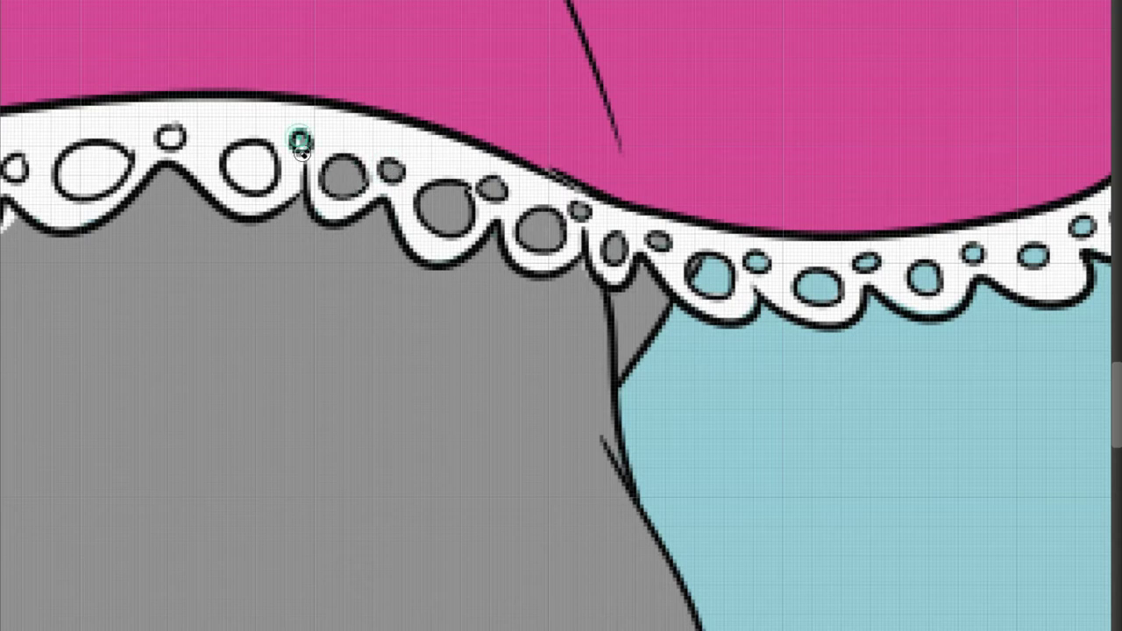
left_click(250, 165)
left_click(171, 138)
left_click_drag(172, 137, 317, 121)
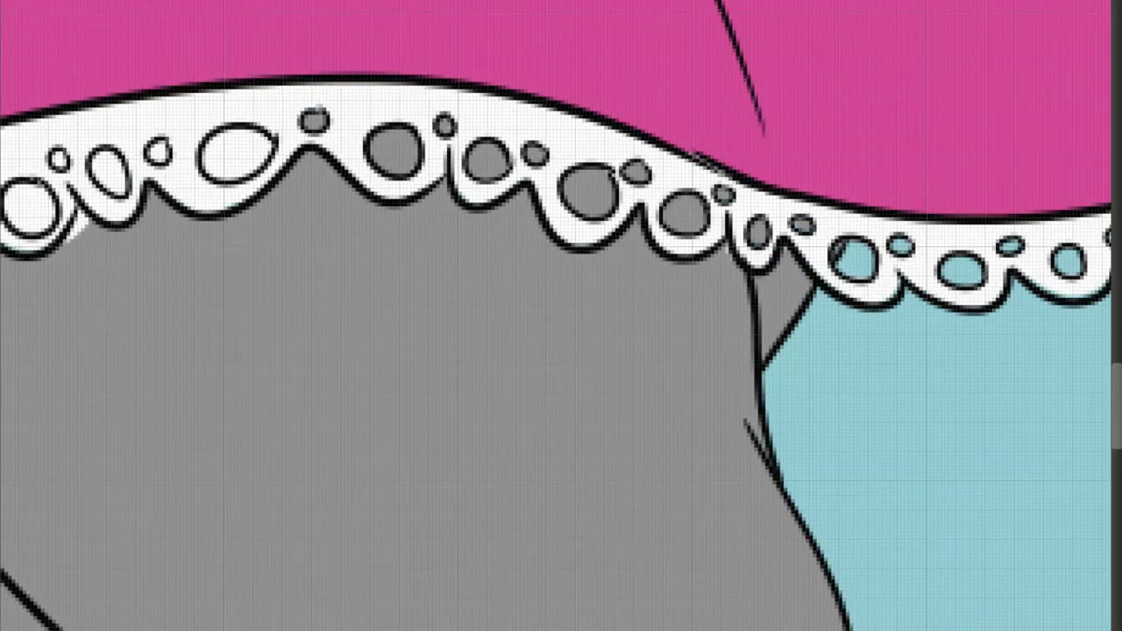
left_click(253, 145)
left_click(157, 151)
Step: Clear the white from the lace holes between the hem's peak and the near thigh's front edge
left_click_drag(163, 220, 351, 198)
left_click(294, 143)
left_click(243, 129)
left_click(218, 179)
left_click(149, 156)
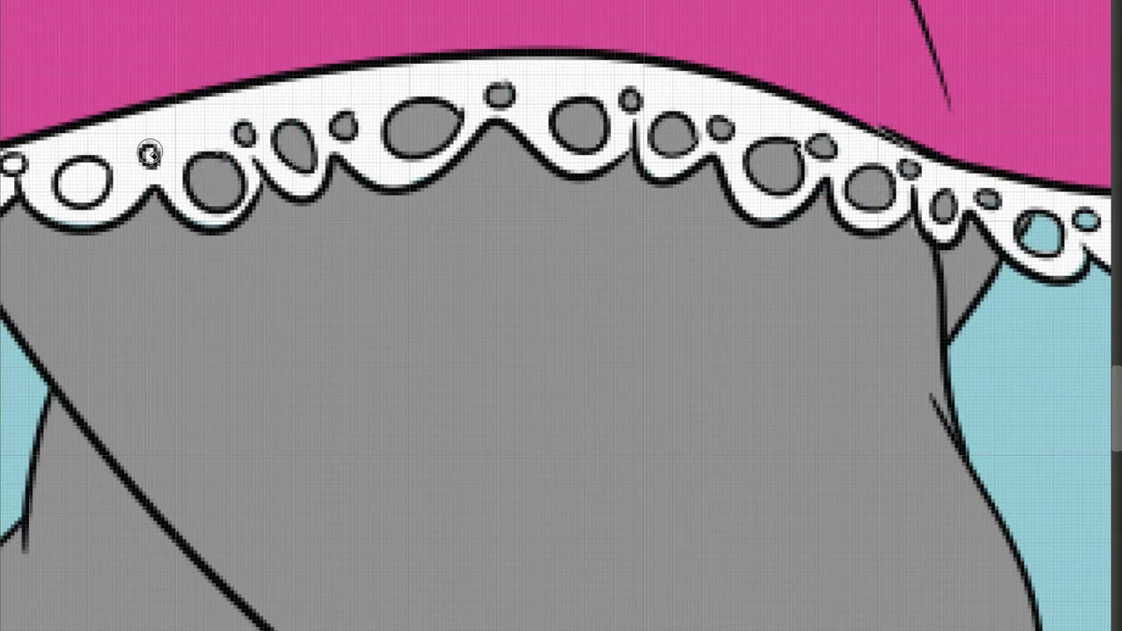
left_click_drag(143, 271, 271, 264)
left_click(195, 168)
left_click(136, 154)
left_click(88, 180)
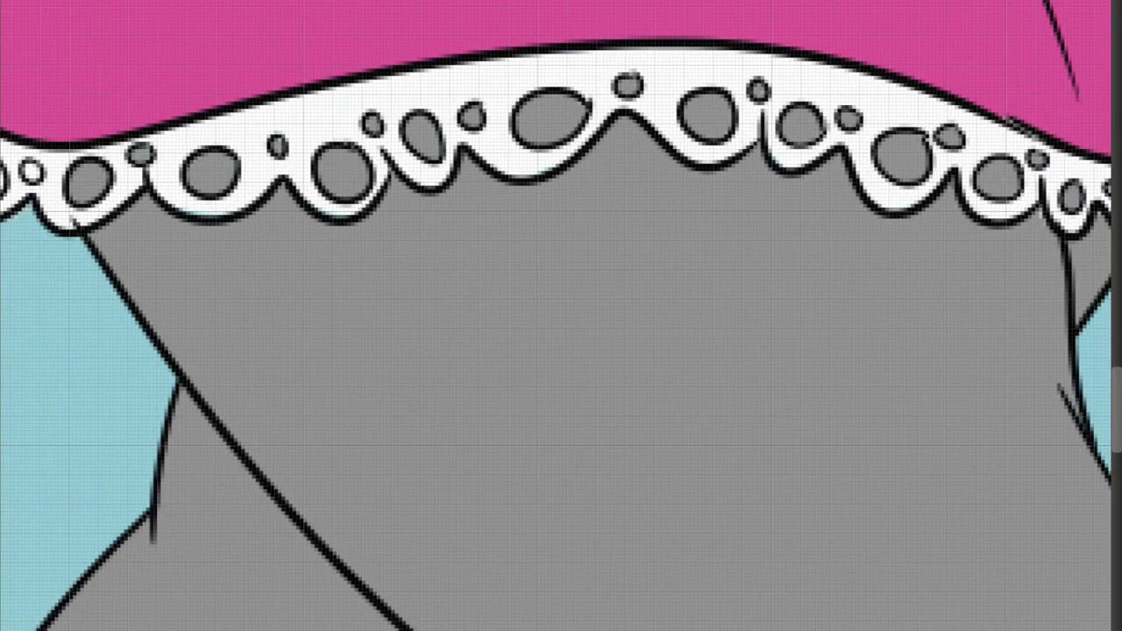
Step: Clear the white from the remaining lace holes at the hem's left end, up to the moose's side
left_click_drag(142, 187, 313, 207)
left_click(151, 200)
left_click(134, 160)
left_click(70, 162)
left_click_drag(66, 221, 248, 212)
left_click(158, 104)
left_click(210, 104)
left_click(163, 49)
left_click(136, 7)
key("ctrl+0")
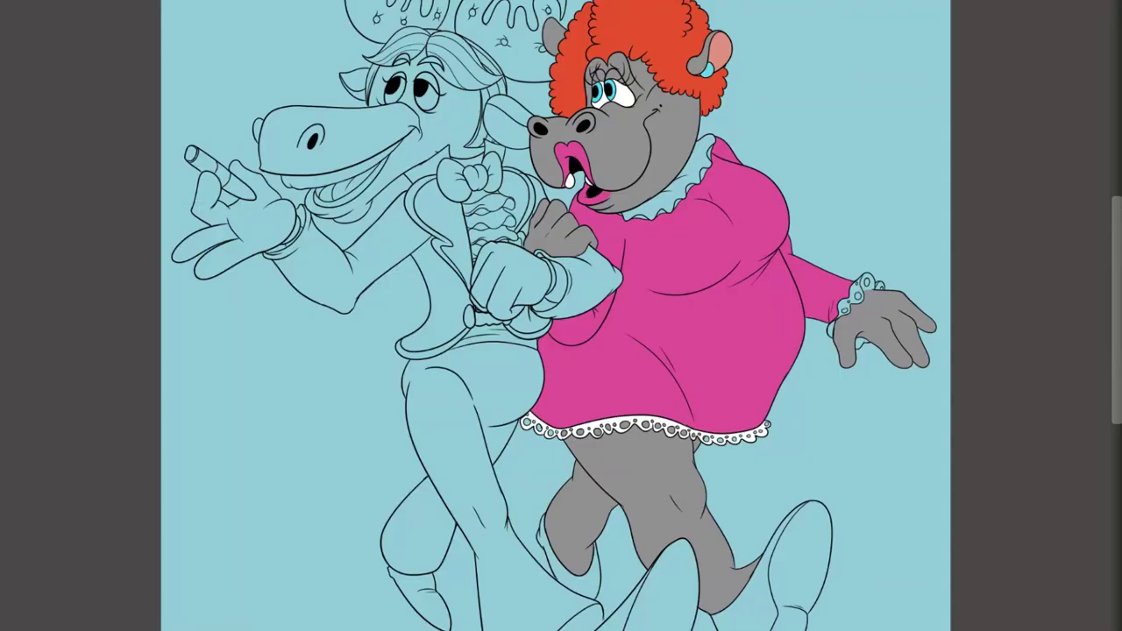
Step: Paint the dress's ruffled collar white, including the small underside folds along its edge
scroll(666, 180, "up", 5)
left_click(495, 232)
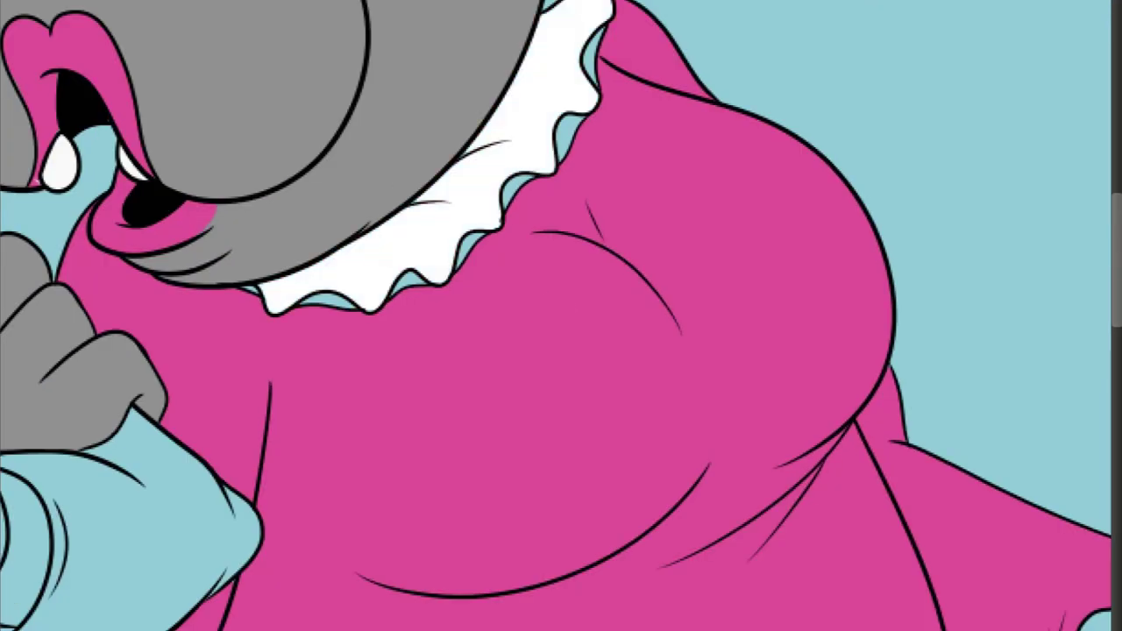
left_click(570, 136)
left_click(599, 70)
left_click(246, 281)
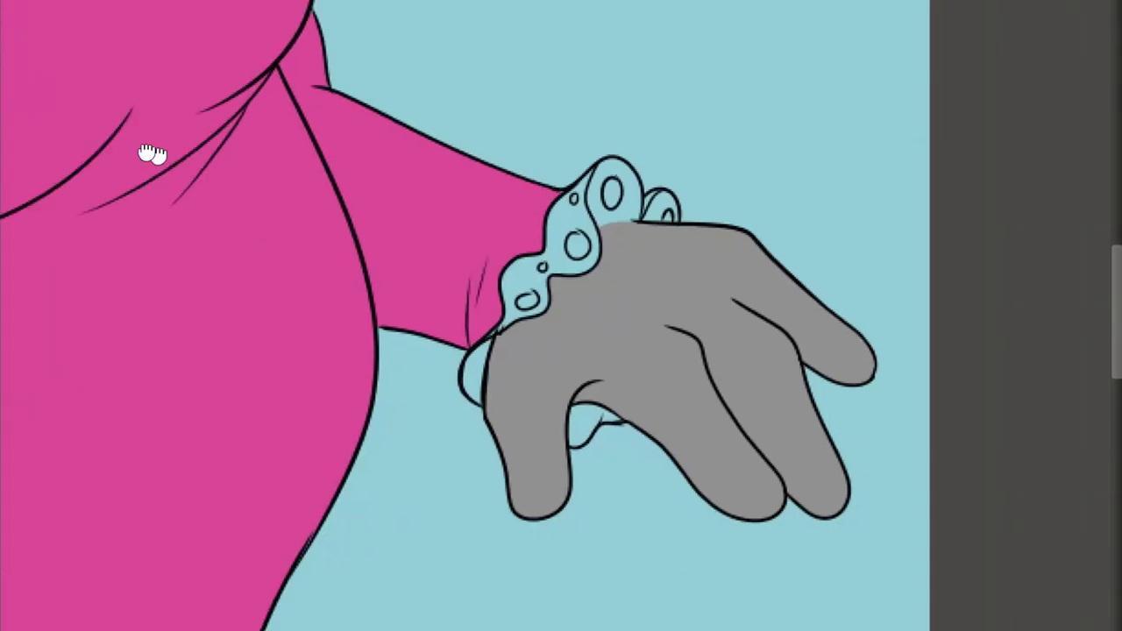
Step: Paint the front of the lace cuff on the companion's outstretched wrist white, including its holes
scroll(428, 266, "up", 3)
left_click(543, 123)
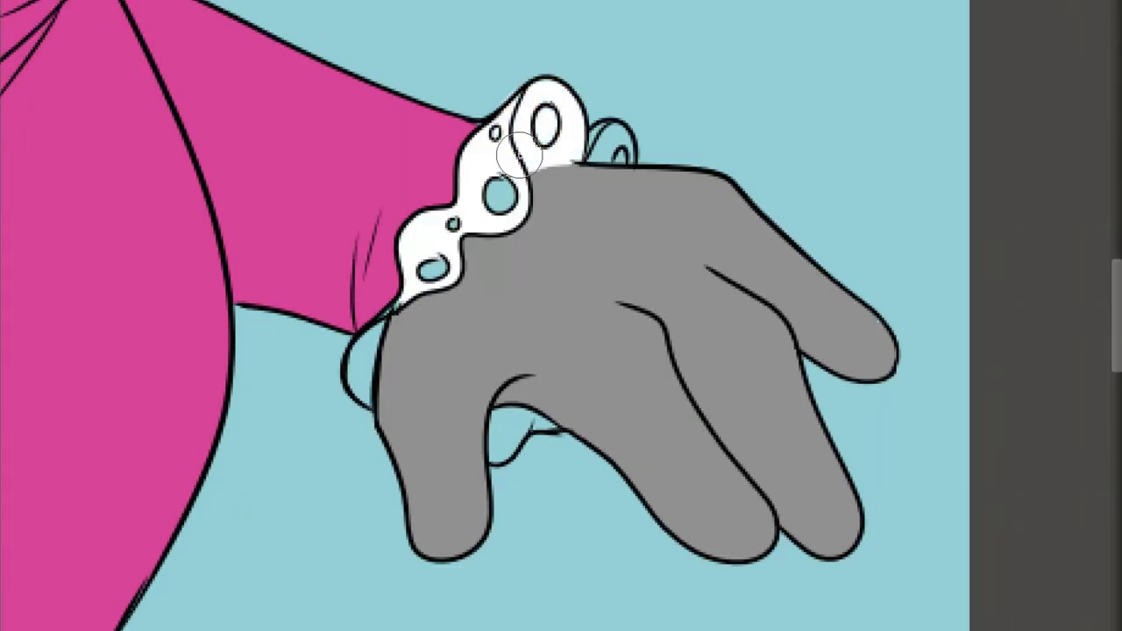
left_click(495, 189)
left_click(428, 266)
Step: Paint the cuff pieces behind the outstretched wrist and beside the thumb white
left_click(609, 141)
left_click(360, 368)
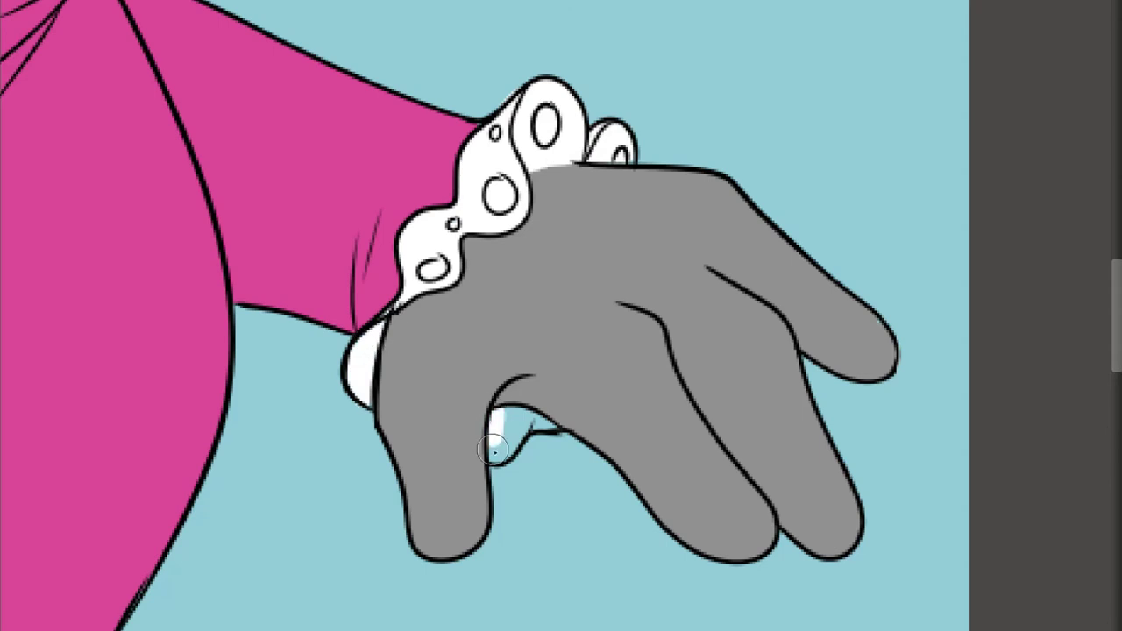
left_click(504, 438)
left_click(543, 425)
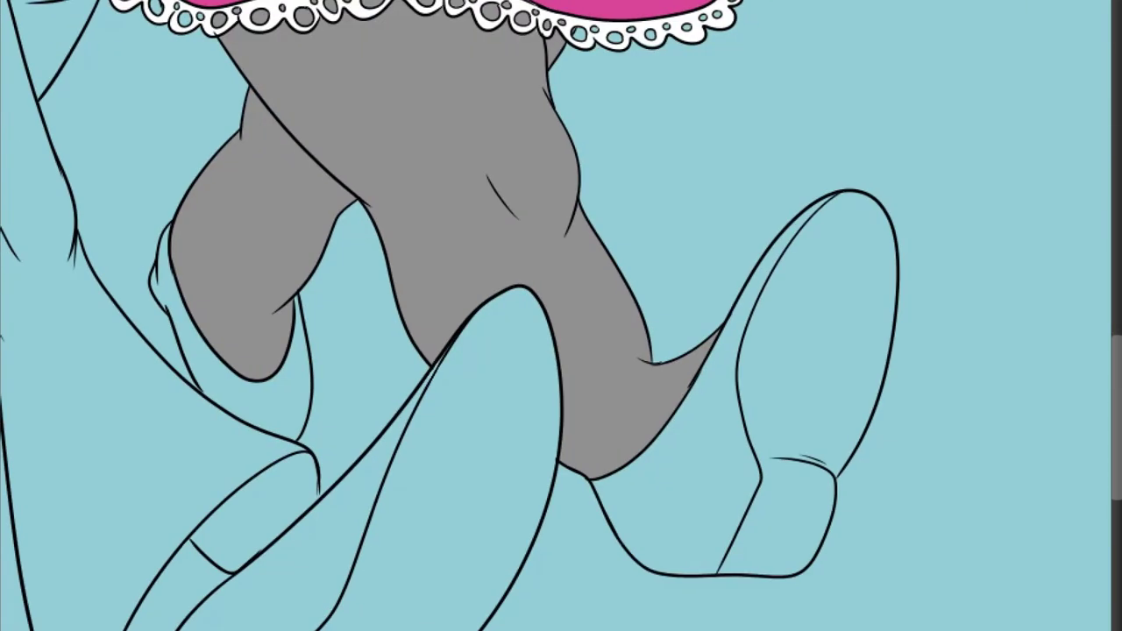
Step: Fill both of the companion's shoes, including the raised sole and heel, with the dress's pink
left_click(175, 290)
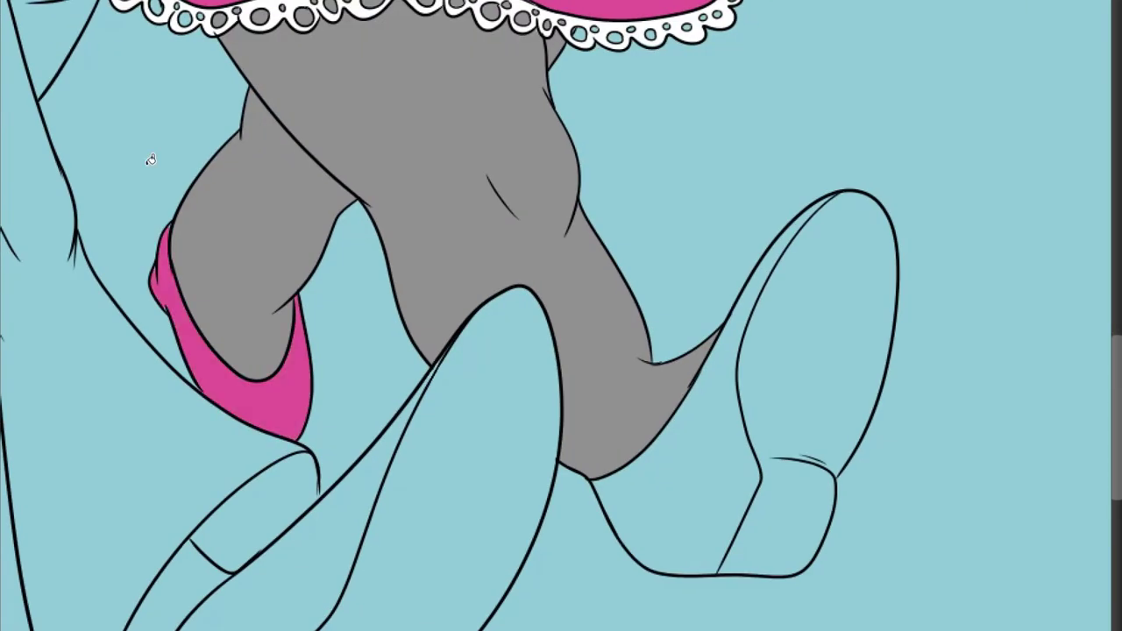
scroll(164, 420, "up", 3)
scroll(160, 167, "down", 3)
left_click(601, 431)
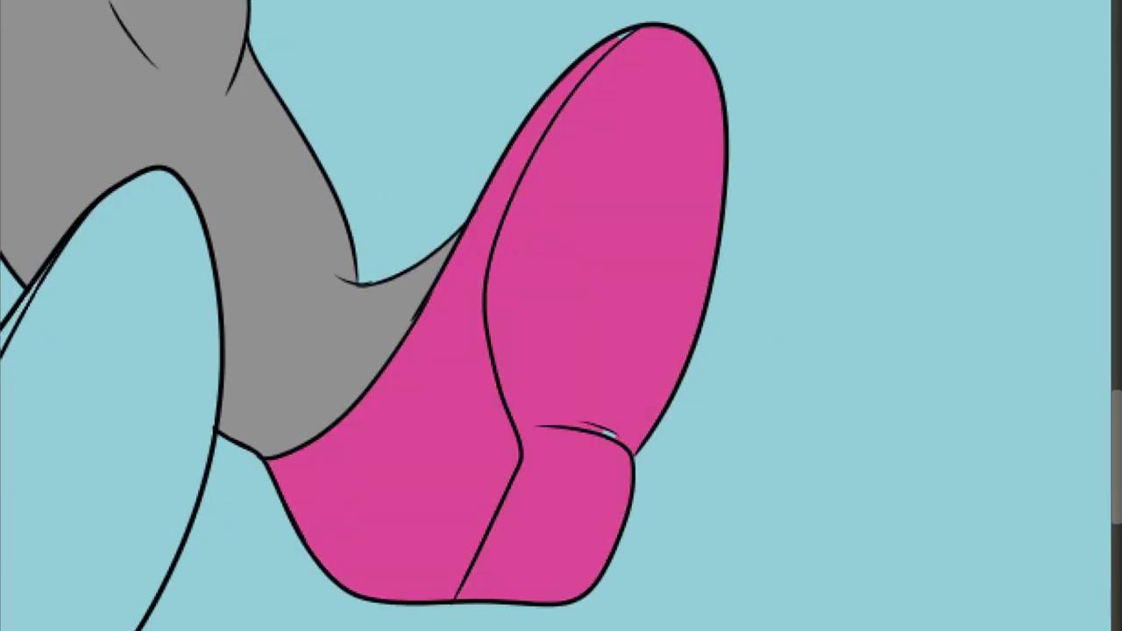
Step: Fill the moose's face, eyes, neck and ears with golden tan, leaving the mouth and hair empty
scroll(601, 430, "down", 5)
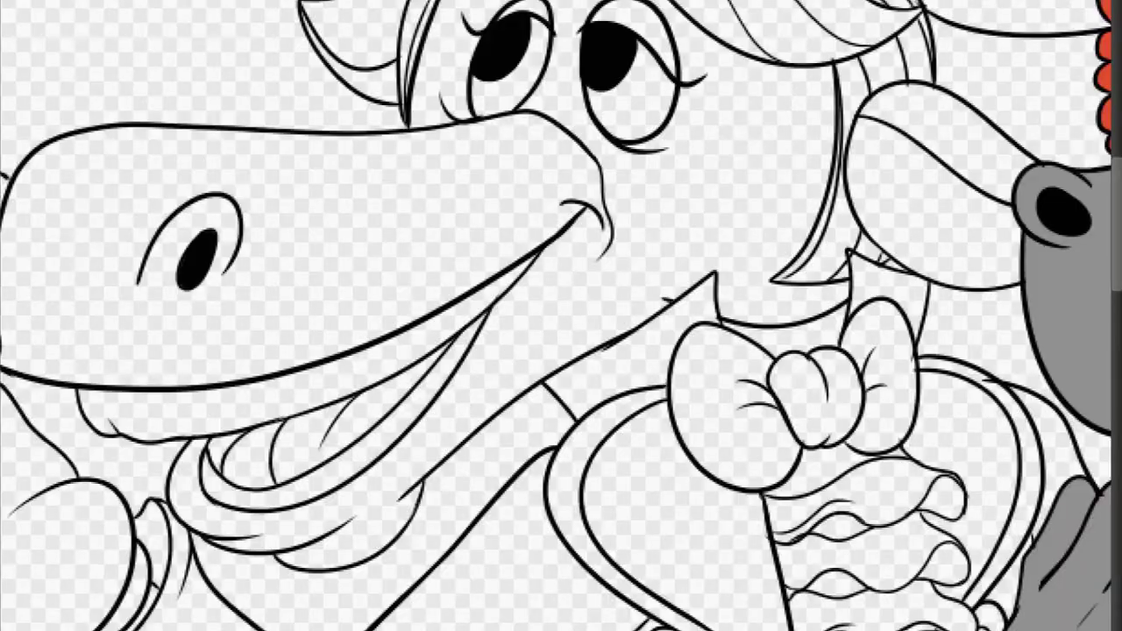
left_click(555, 309)
left_click(635, 105)
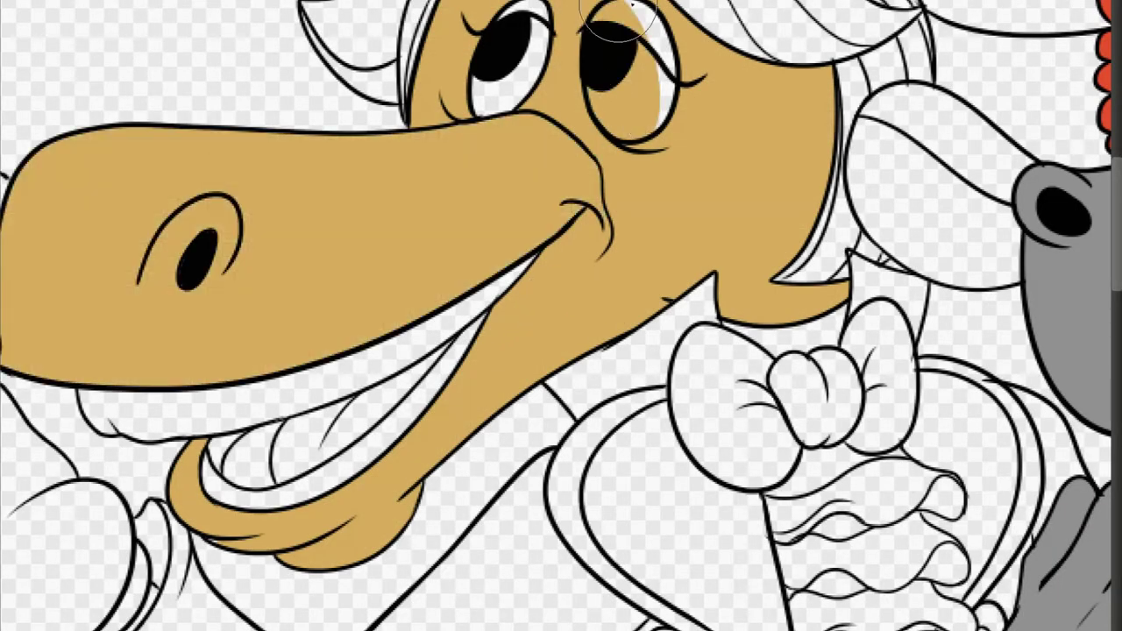
left_click(521, 88)
left_click(745, 298)
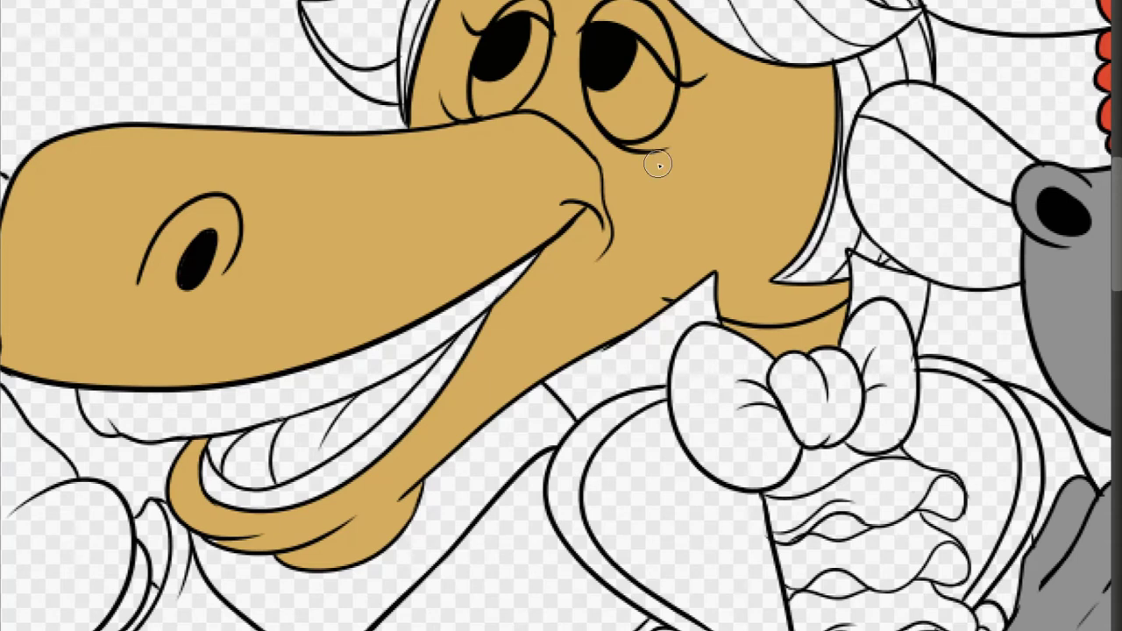
left_click(918, 109)
Step: Adjust the moose's tan colour with Hue Saturation Brightness, raising the saturation to +7
key("ctrl+u")
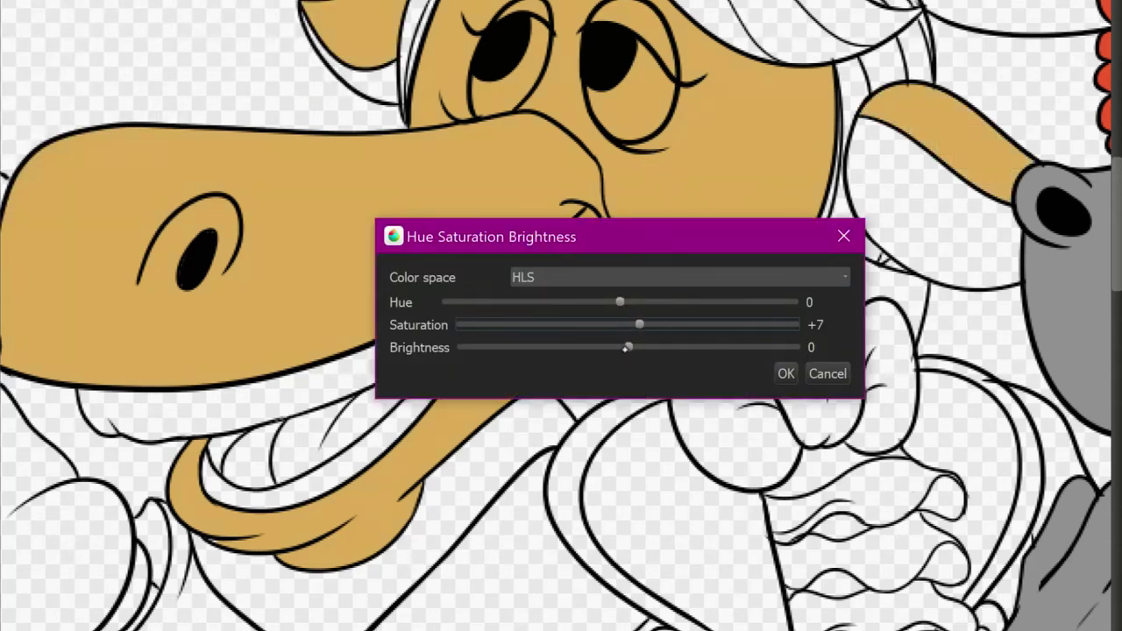